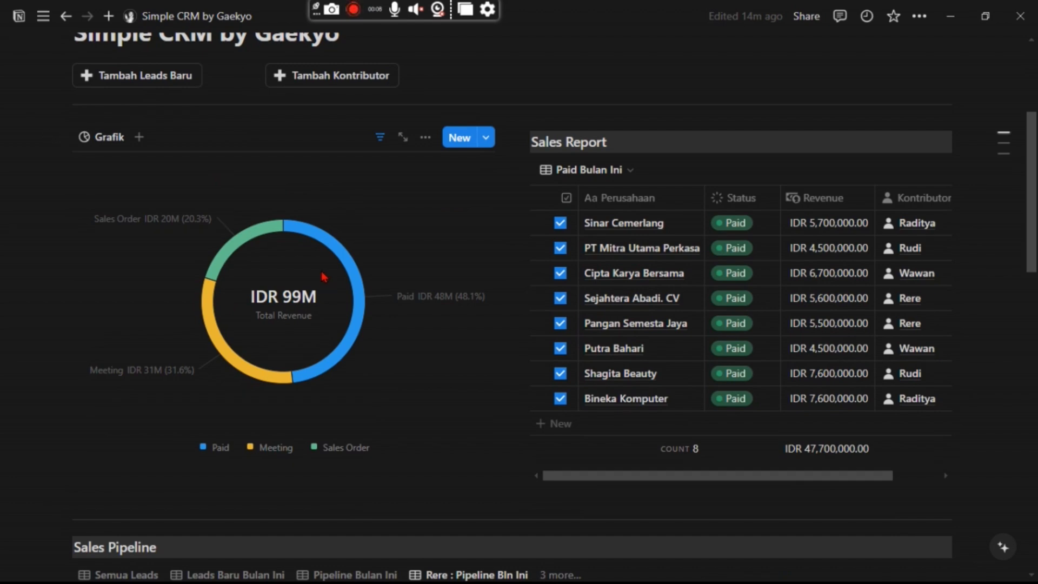
scroll(341, 283, "down", 5)
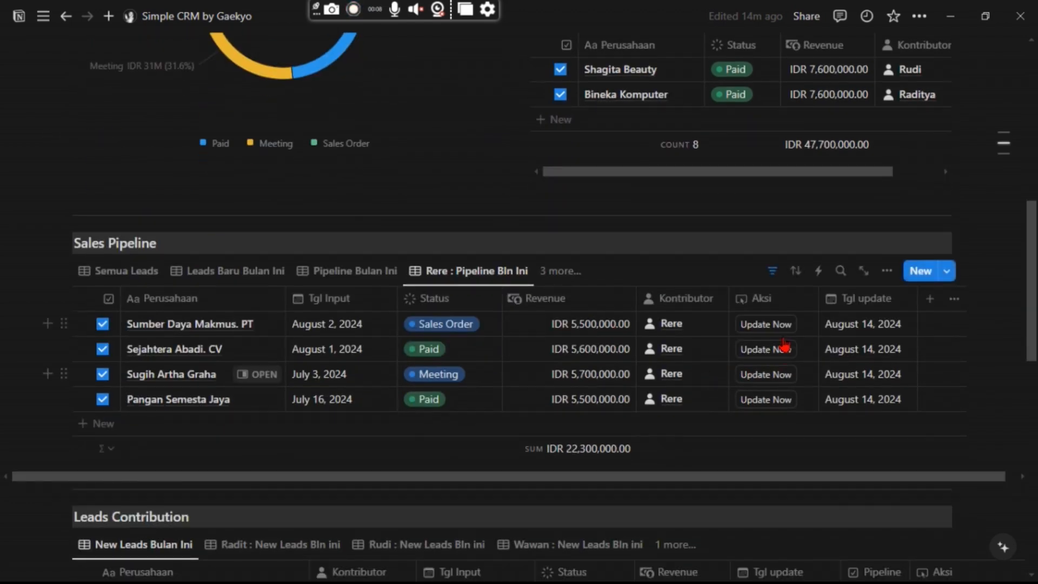
scroll(754, 332, "up", 5)
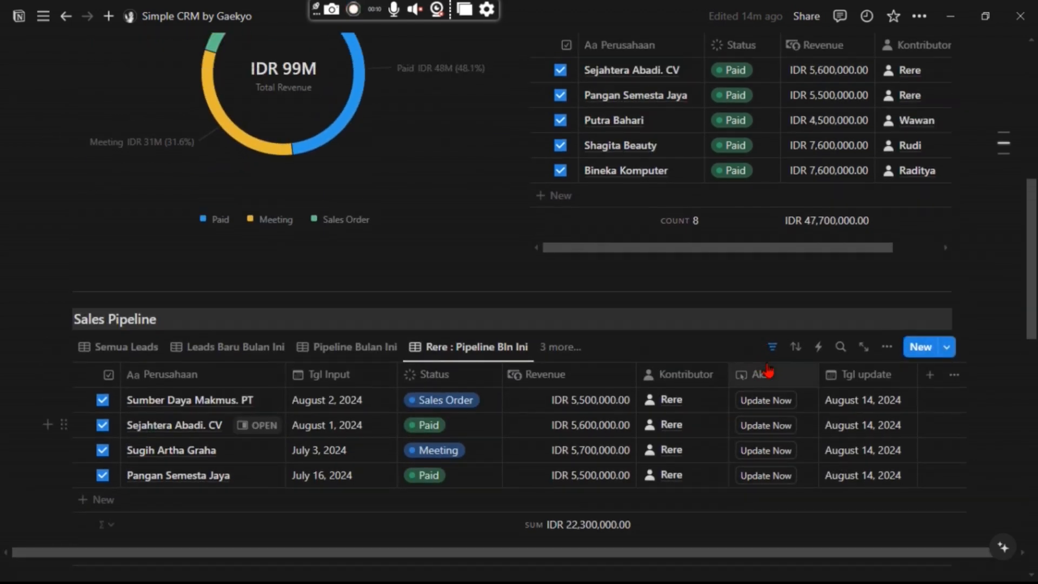
scroll(767, 371, "up", 3)
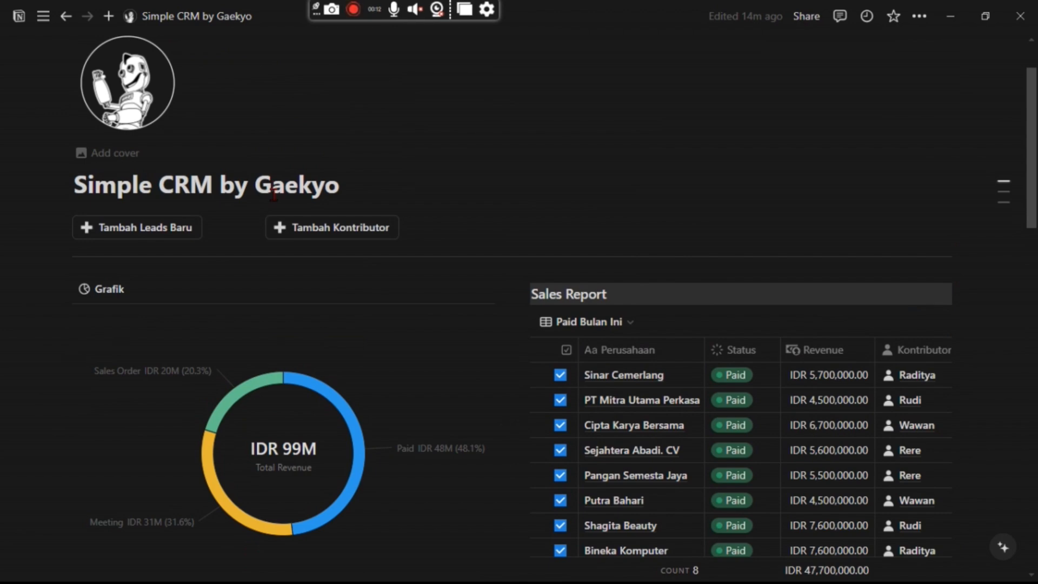
scroll(539, 154, "down", 1)
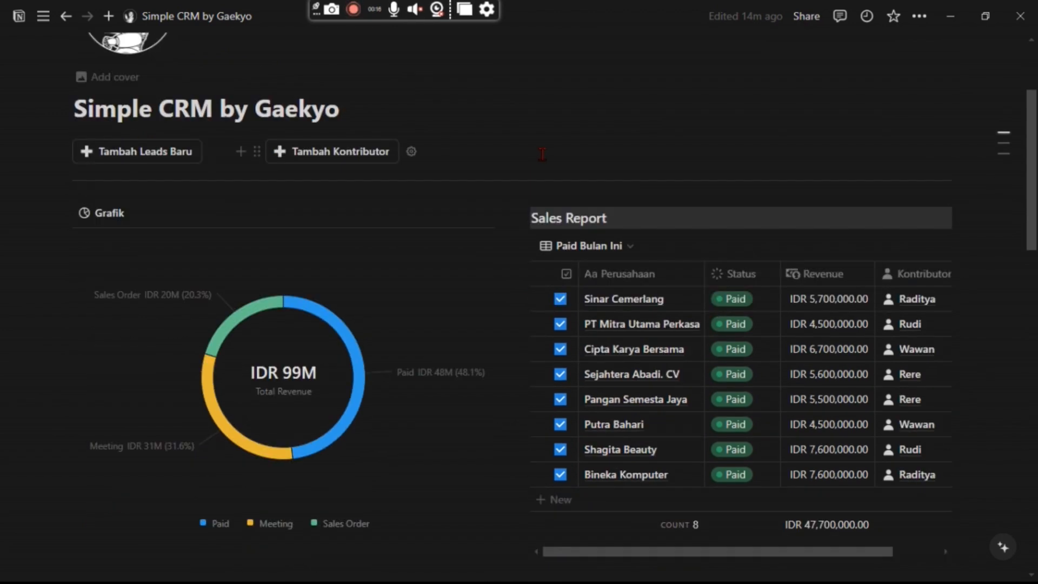
scroll(643, 192, "down", 1)
scroll(528, 176, "up", 1)
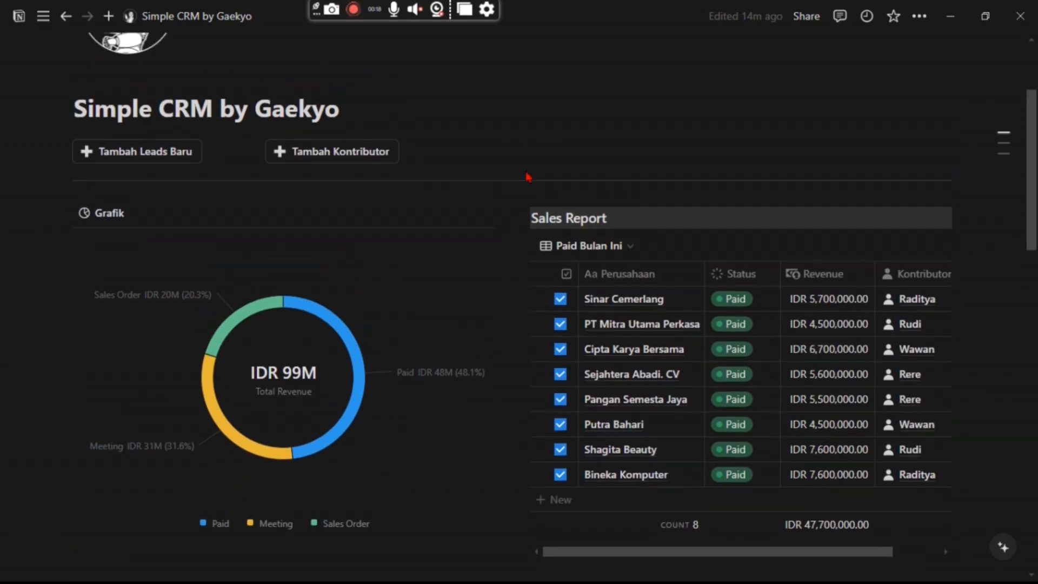
scroll(589, 186, "down", 3)
scroll(589, 187, "up", 4)
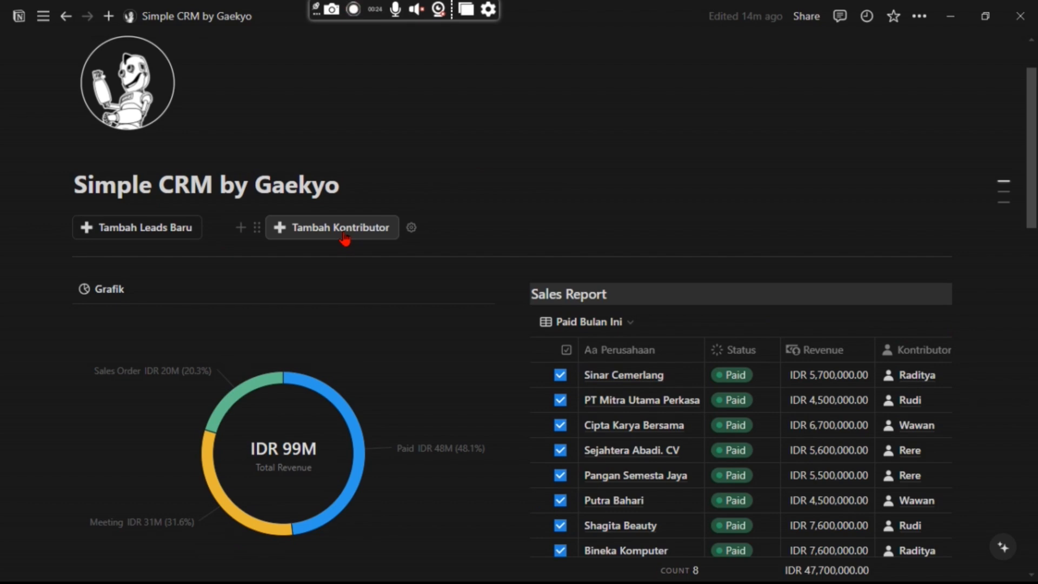
scroll(644, 261, "down", 3)
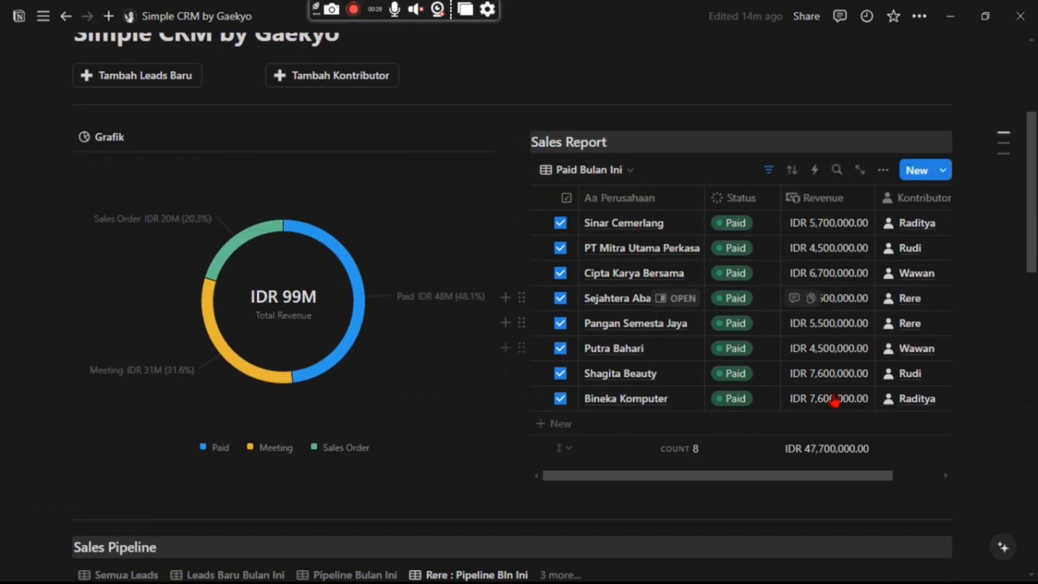
scroll(549, 445, "down", 7)
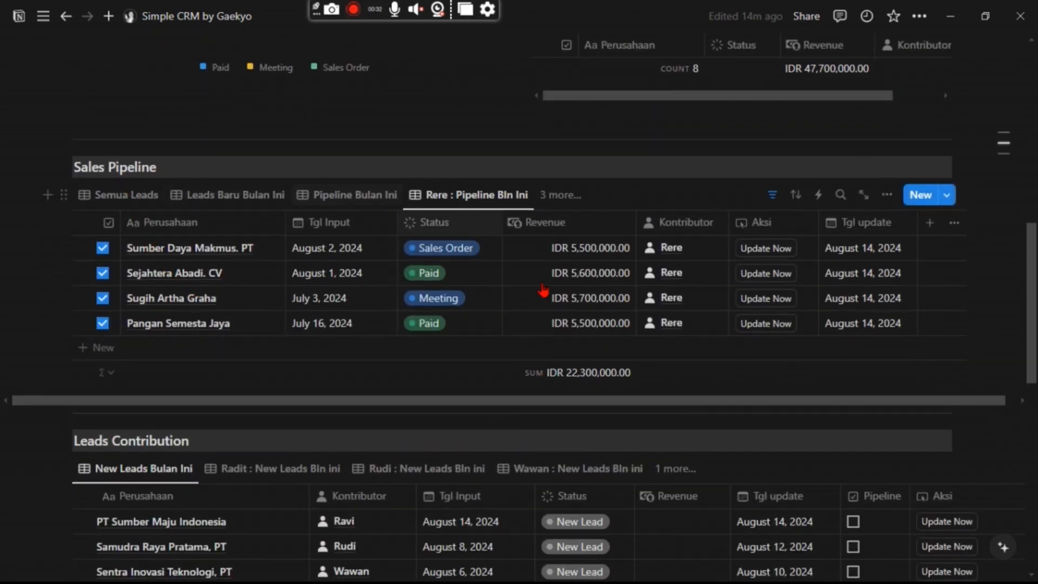
Switch the Sales Pipeline table to the Pipeline Bulan Ini view and review this month's 13 deals.
left_click(202, 200)
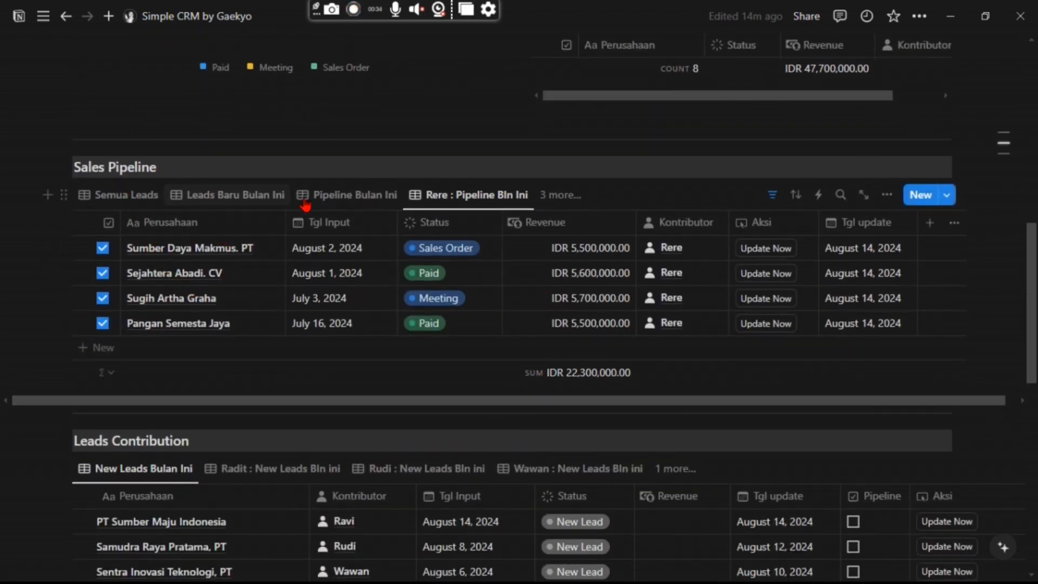
left_click(350, 200)
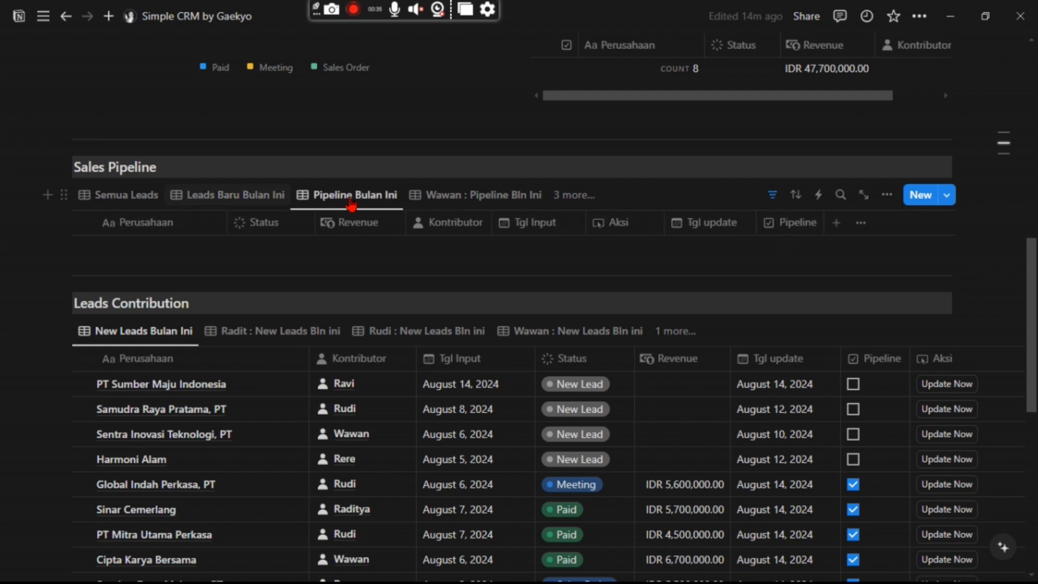
left_click(352, 203)
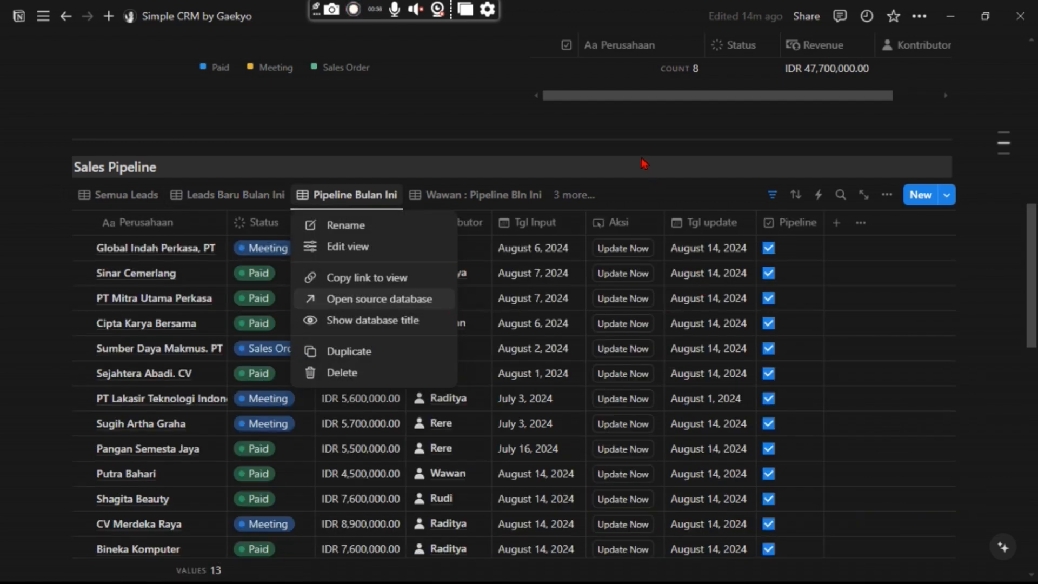
left_click(903, 417)
scroll(854, 422, "down", 8)
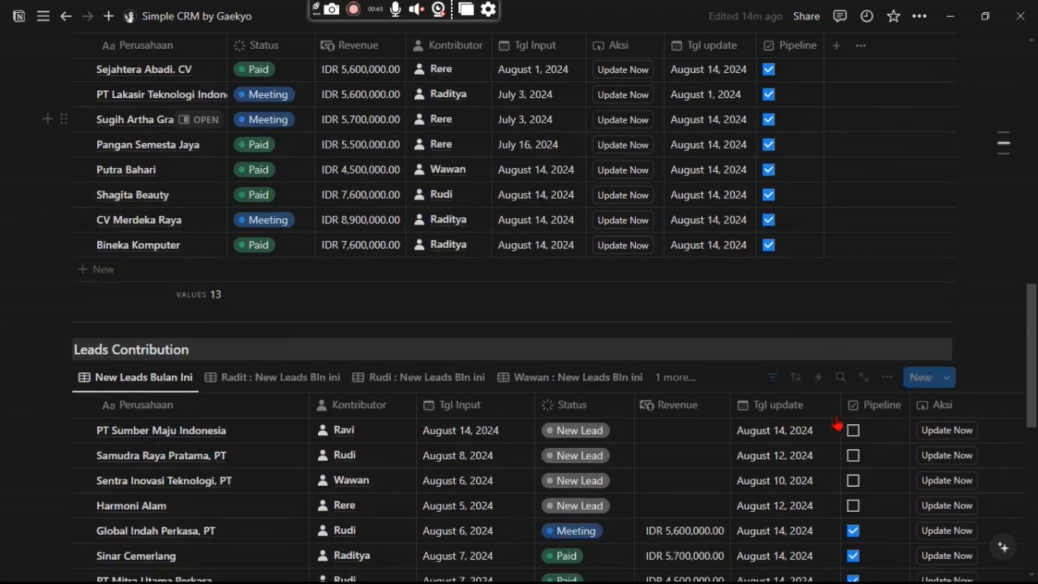
scroll(215, 243, "down", 3)
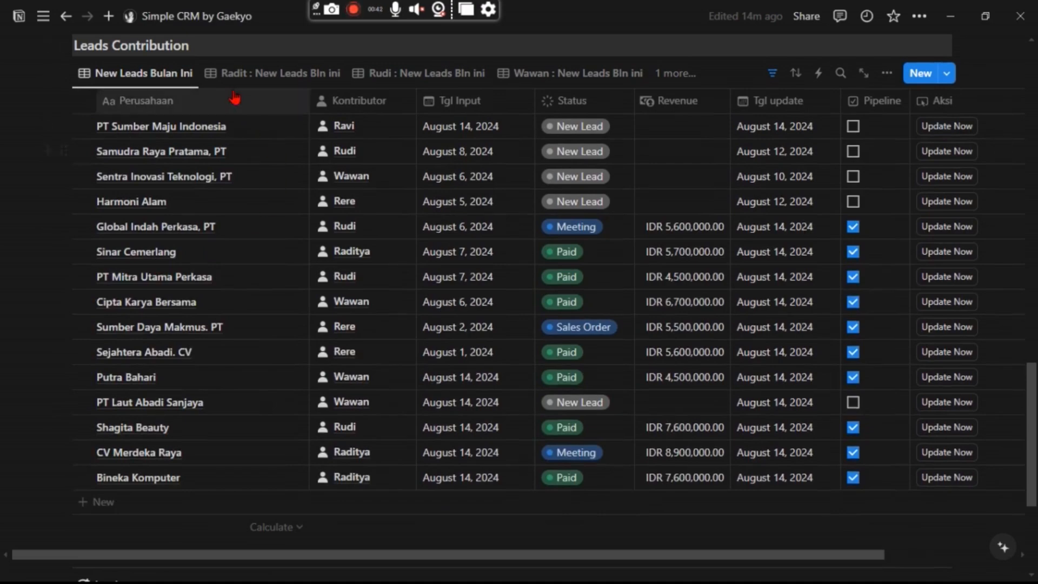
scroll(424, 320, "down", 1)
scroll(378, 313, "up", 4)
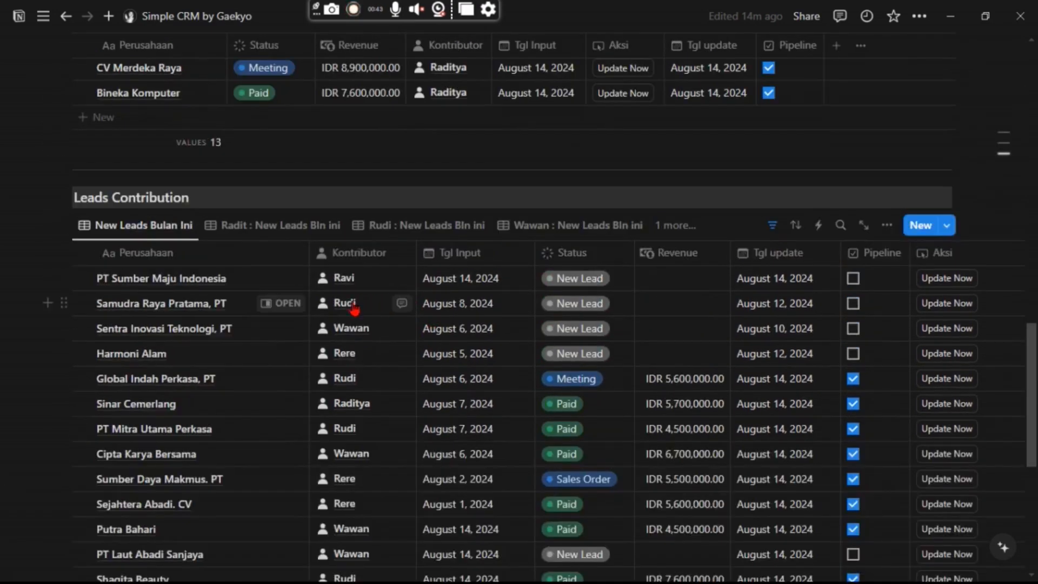
scroll(381, 411, "up", 8)
scroll(383, 403, "up", 4)
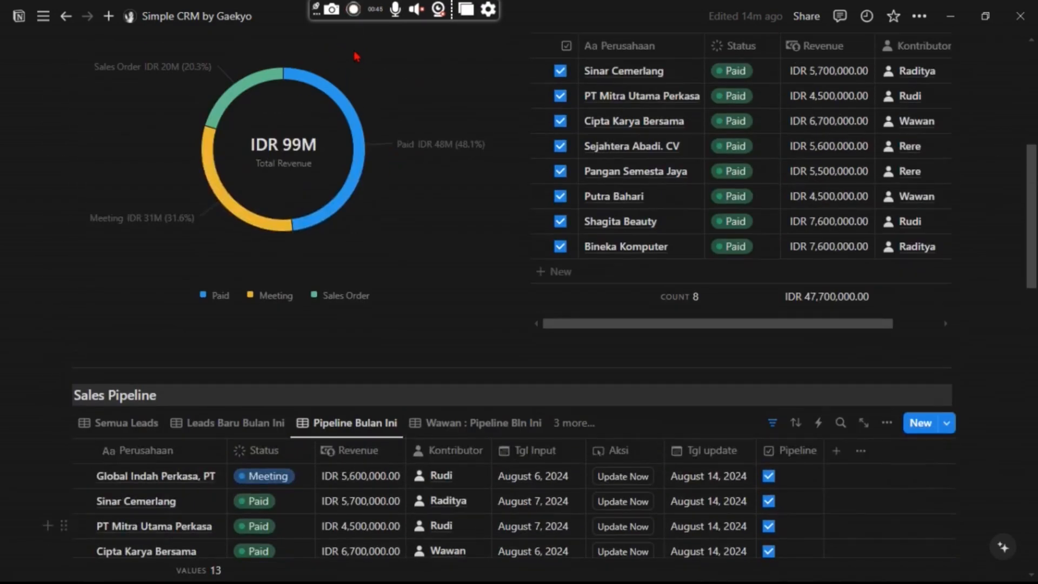
scroll(399, 164, "up", 5)
scroll(324, 206, "up", 2)
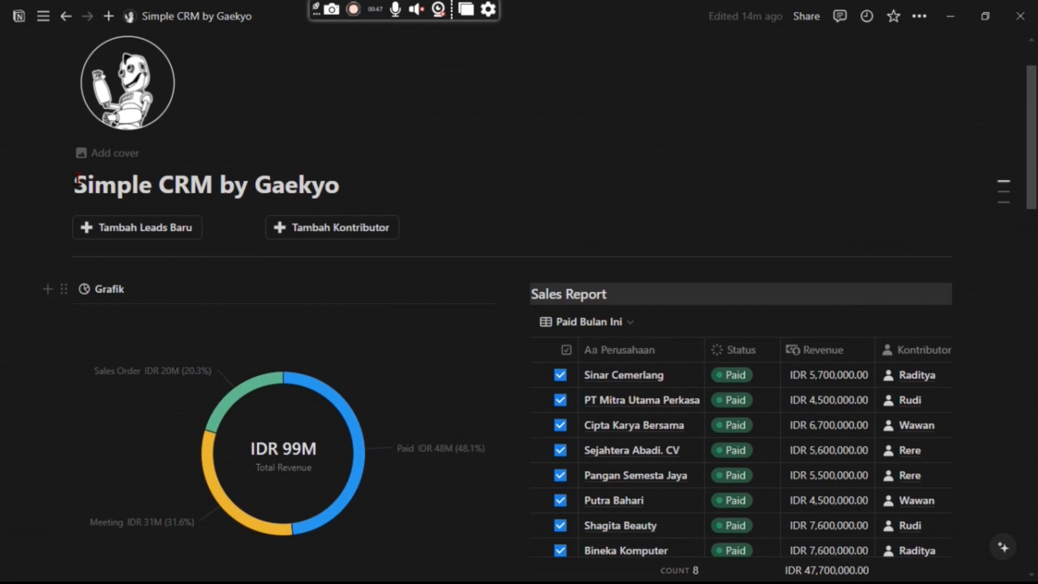
Add a new untitled lead at New Lead status via Tambah Leads Baru, then close its side panel.
left_click(155, 236)
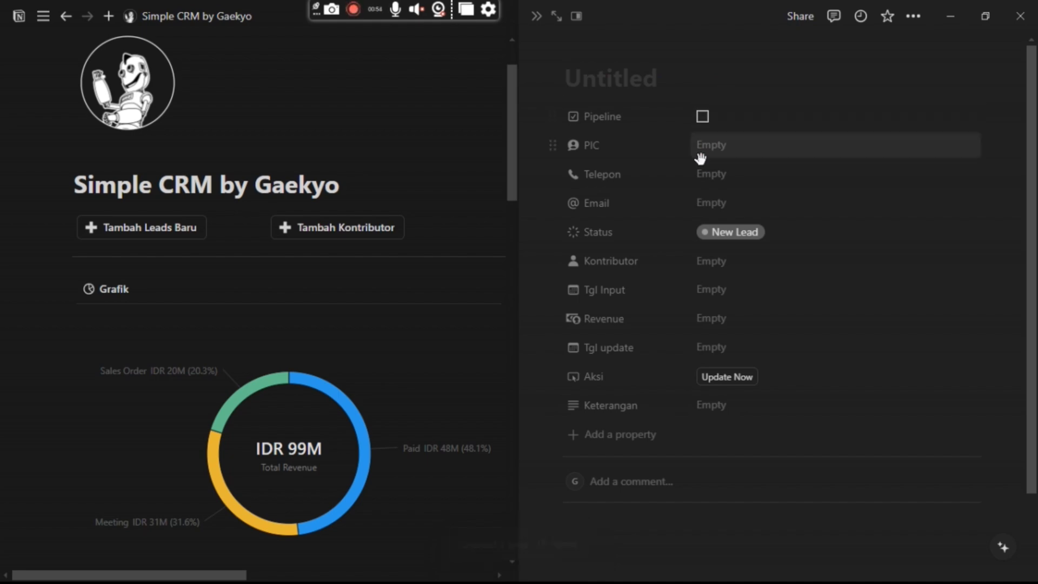
left_click(537, 27)
scroll(546, 387, "down", 15)
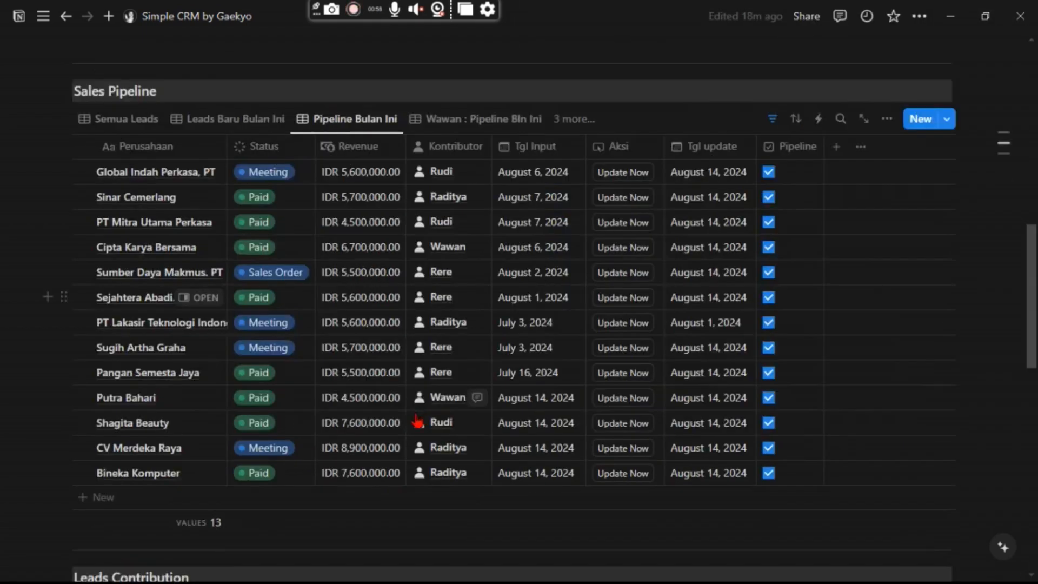
scroll(336, 411, "down", 9)
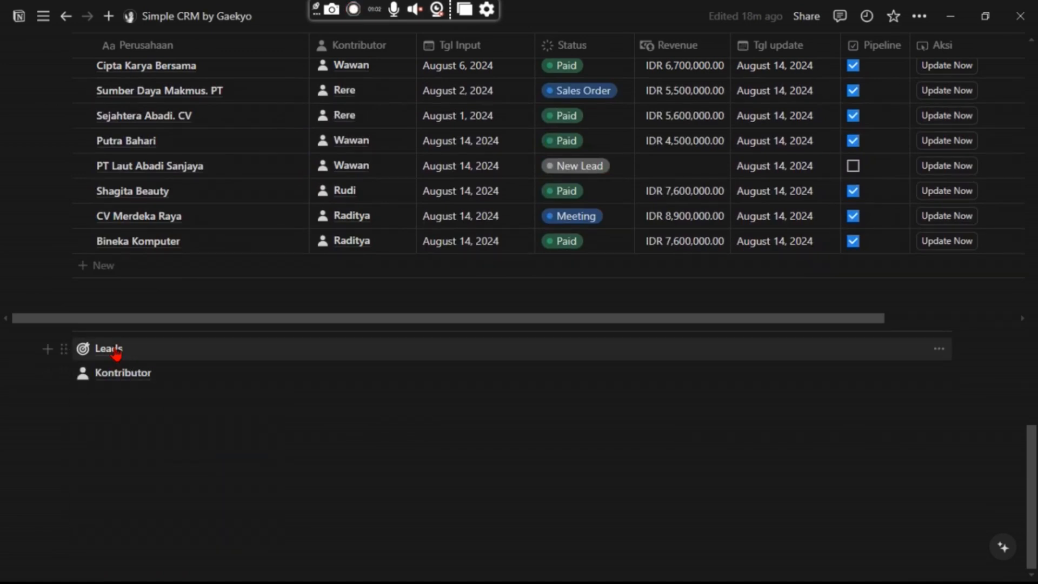
scroll(132, 370, "up", 10)
scroll(208, 420, "up", 12)
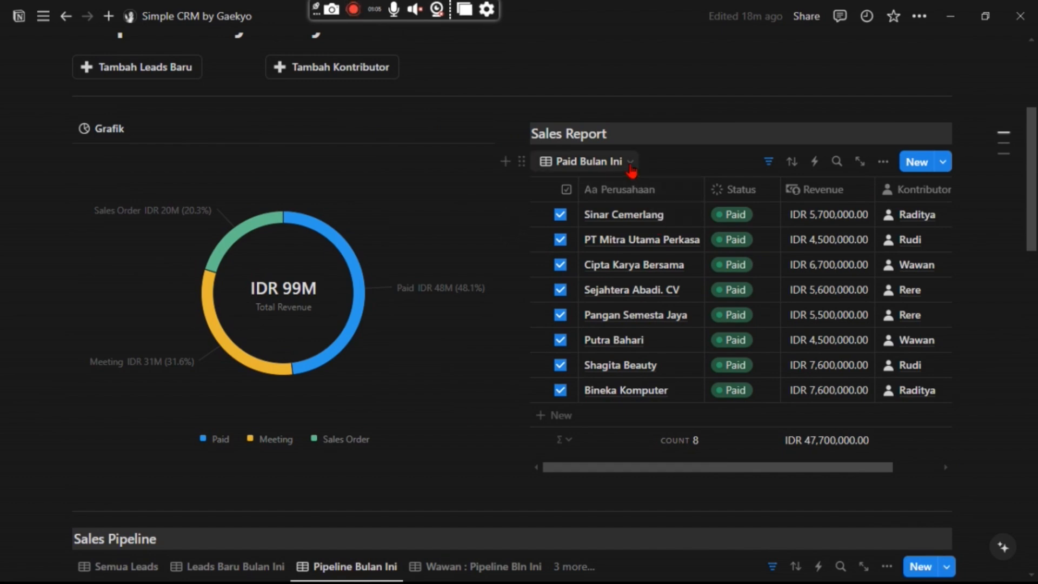
Switch the Sales Report to one contributor's paid-deals view for this month and review it.
left_click(627, 163)
left_click(570, 261)
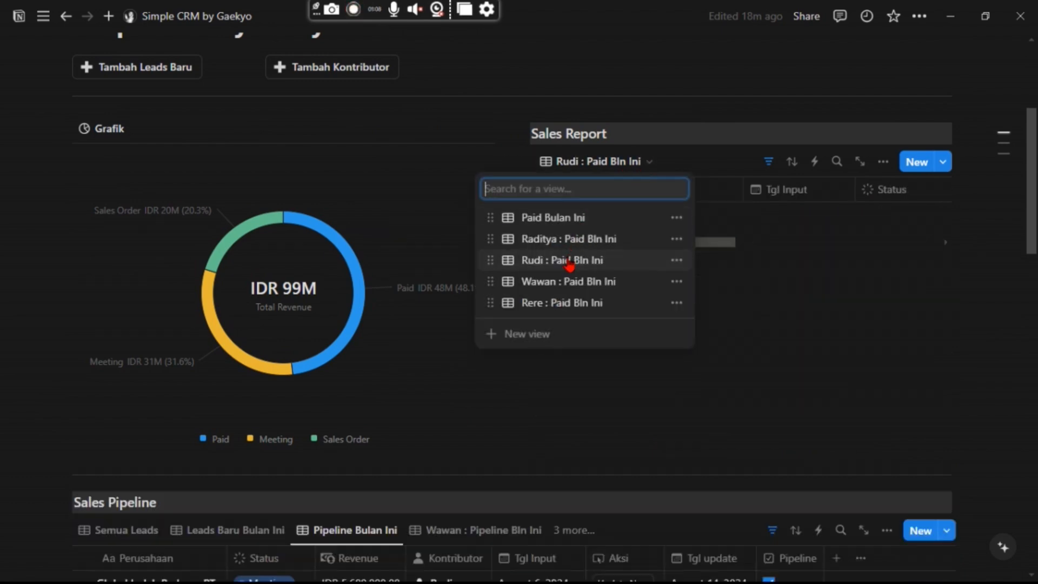
scroll(578, 409, "down", 4)
scroll(578, 409, "down", 2)
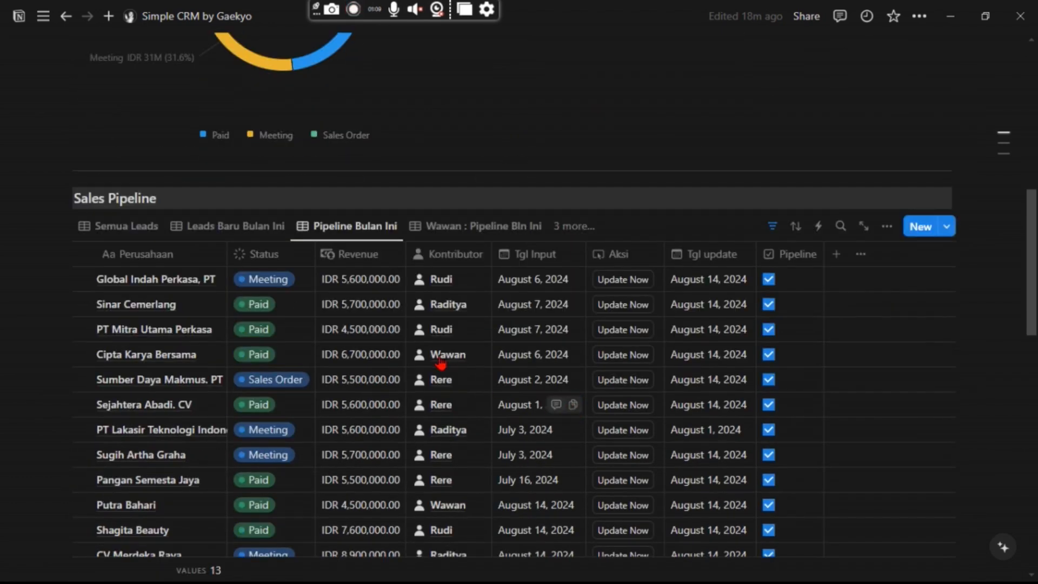
scroll(448, 361, "down", 2)
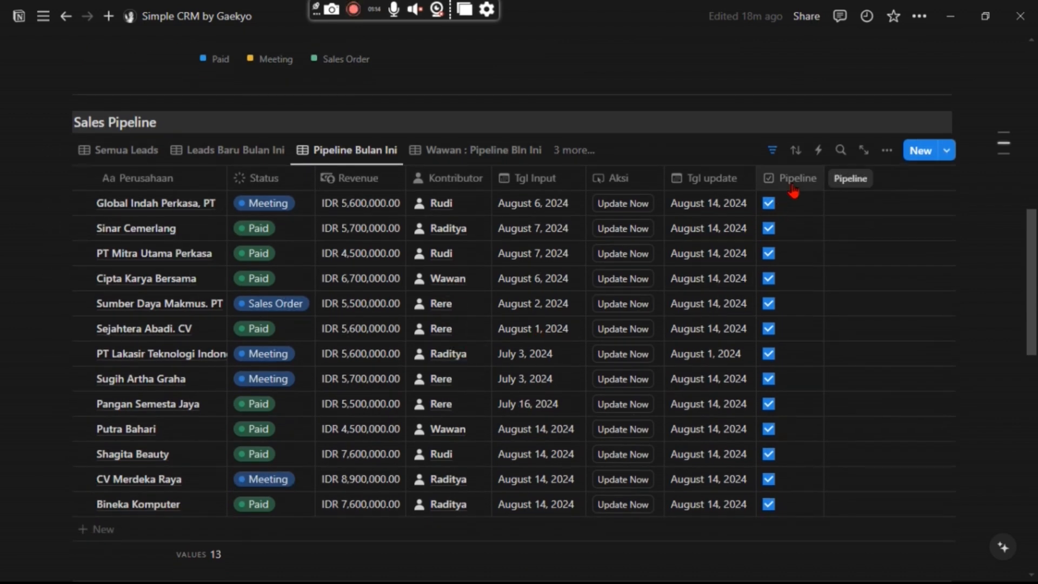
scroll(647, 148, "up", 10)
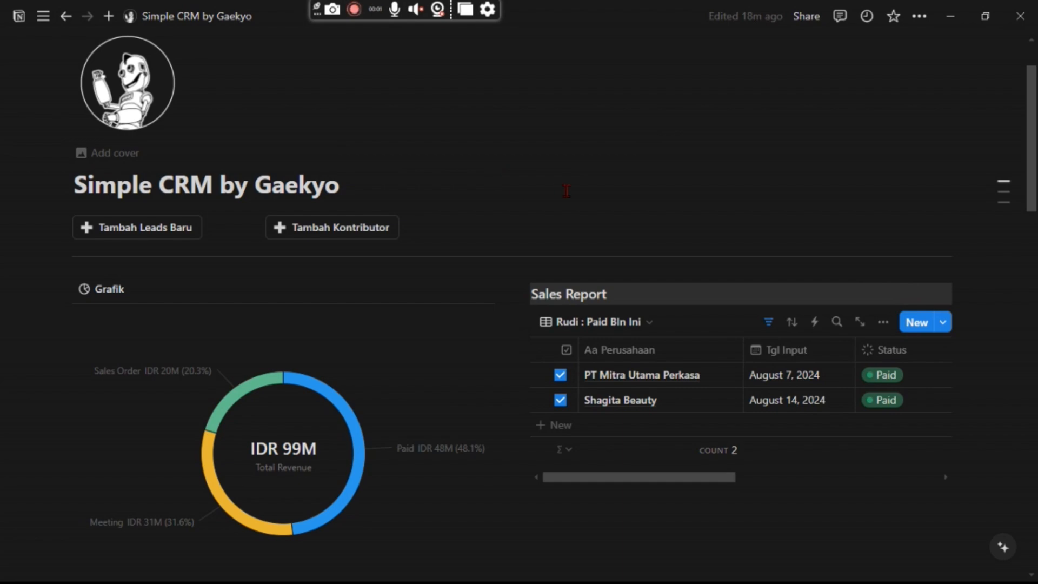
scroll(352, 194, "down", 20)
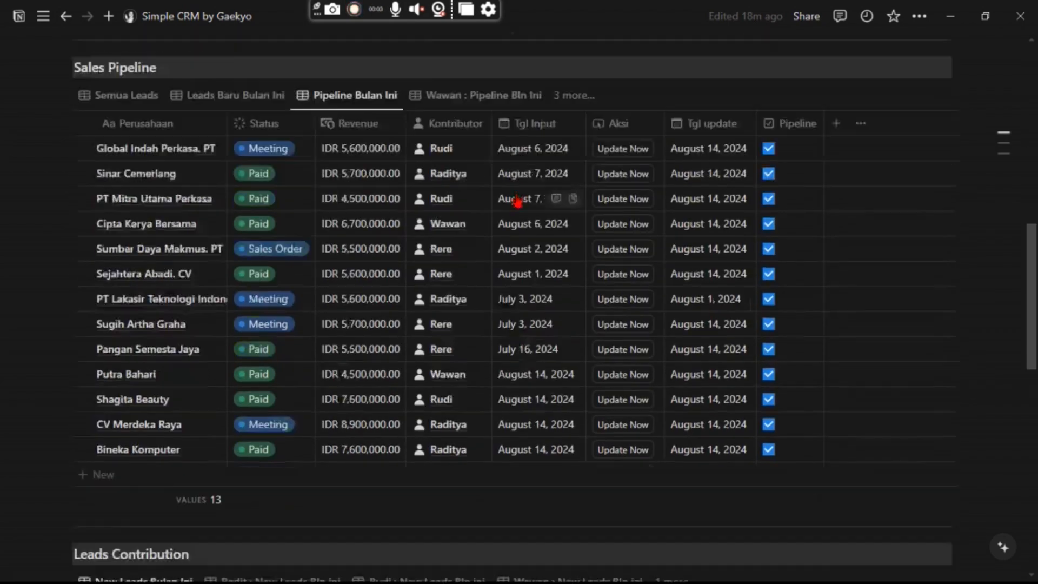
scroll(436, 264, "down", 5)
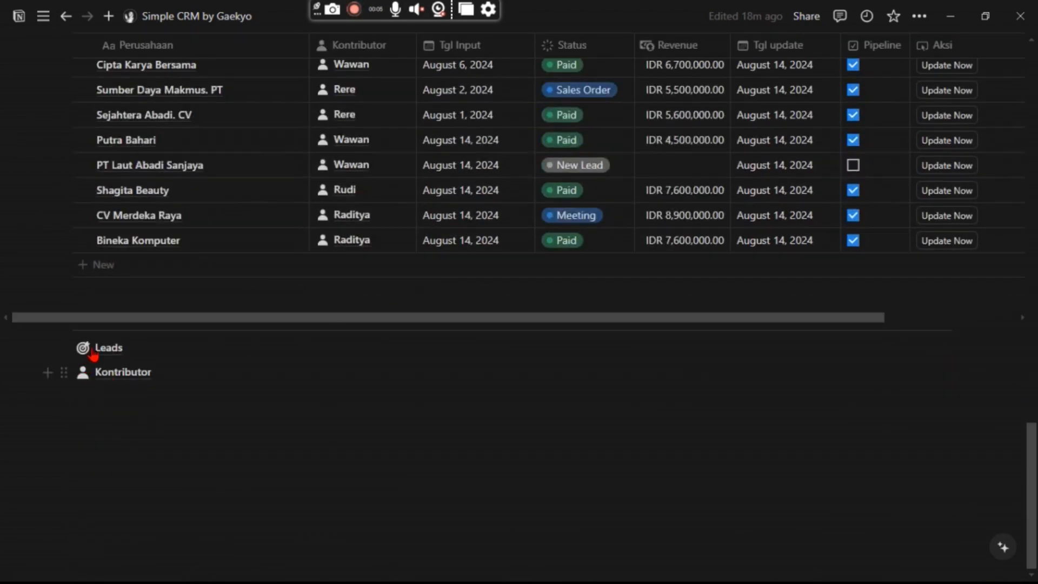
scroll(313, 389, "up", 20)
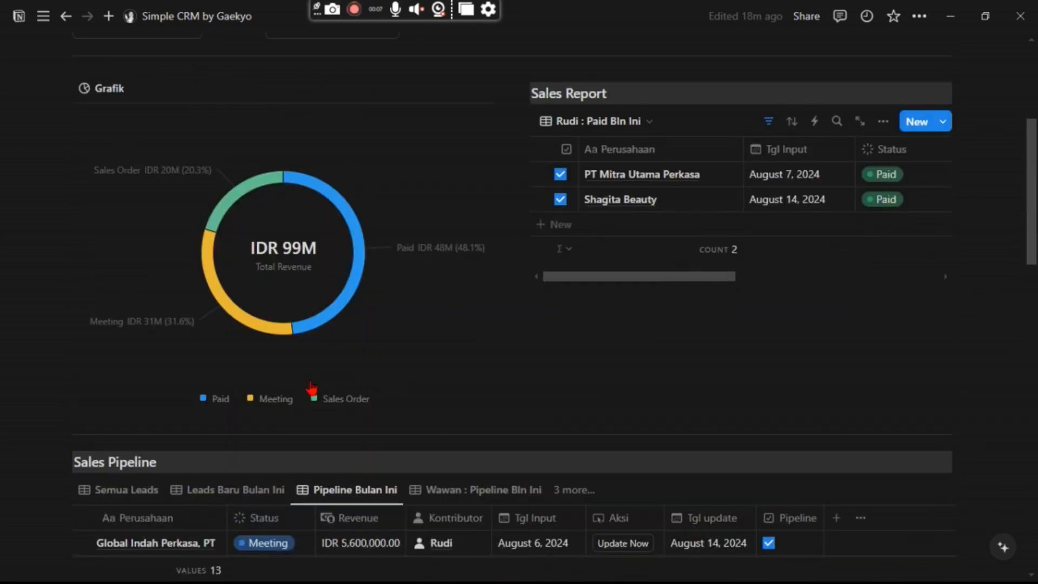
scroll(311, 388, "up", 5)
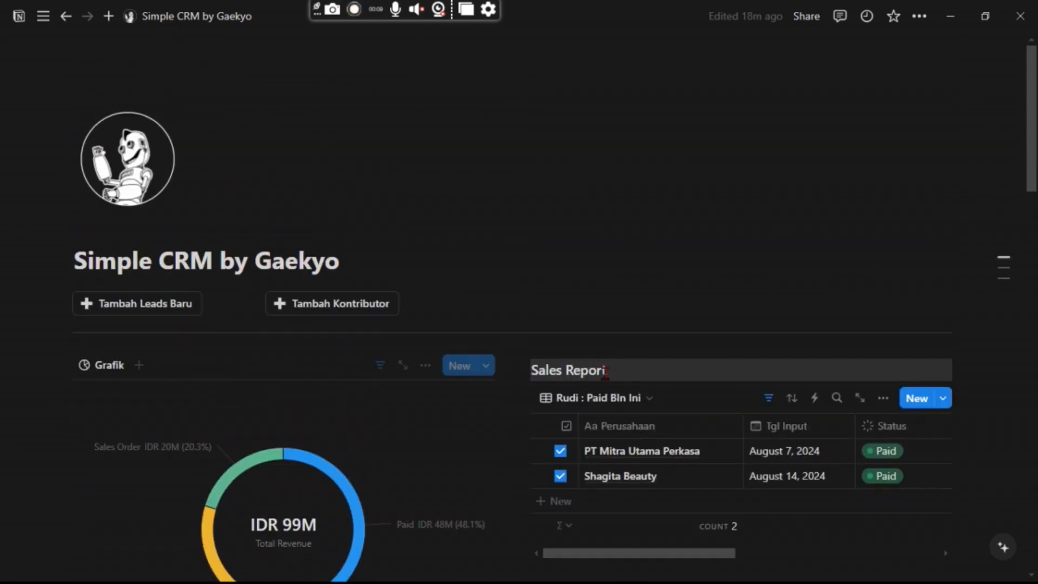
scroll(635, 376, "down", 3)
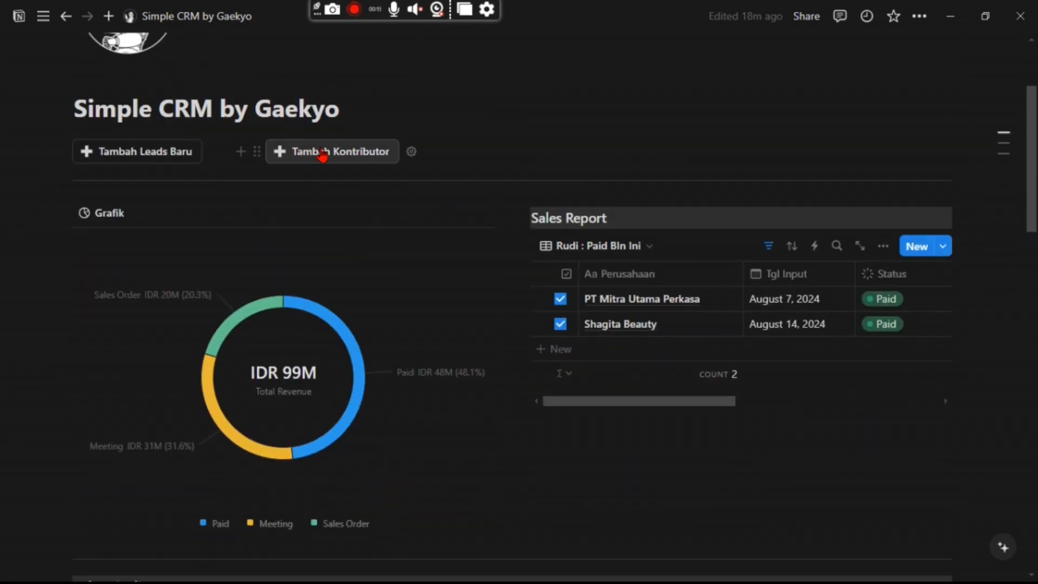
Add a named contributor with cities Kudus and Pati and role Account Manager.
left_click(354, 151)
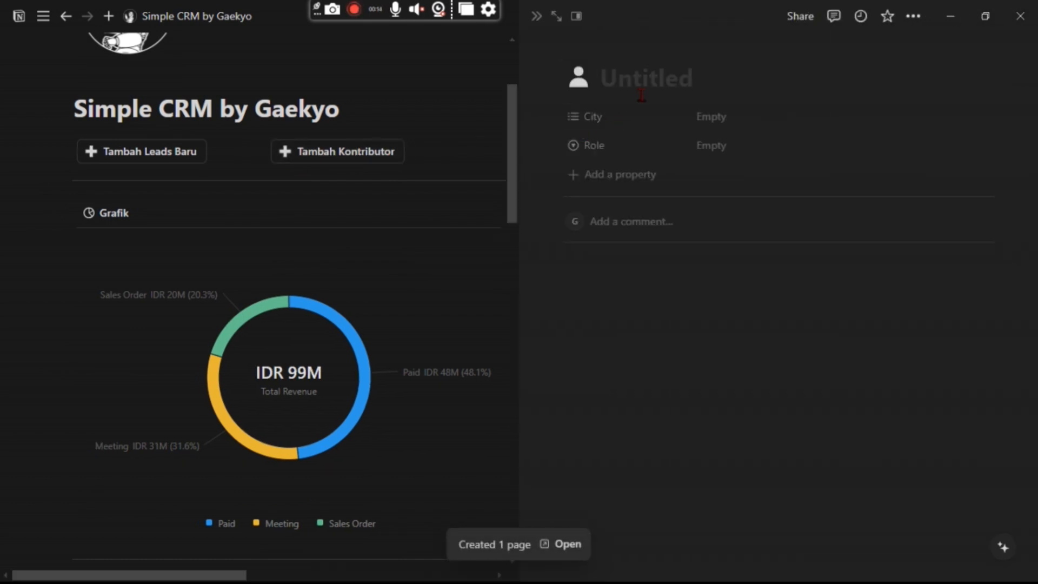
type("Reno")
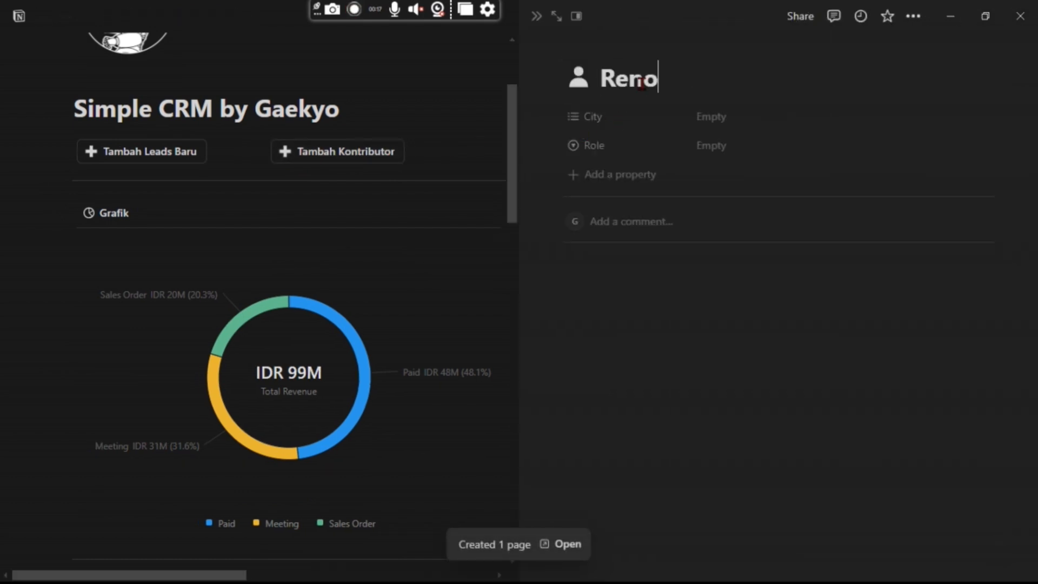
left_click(716, 118)
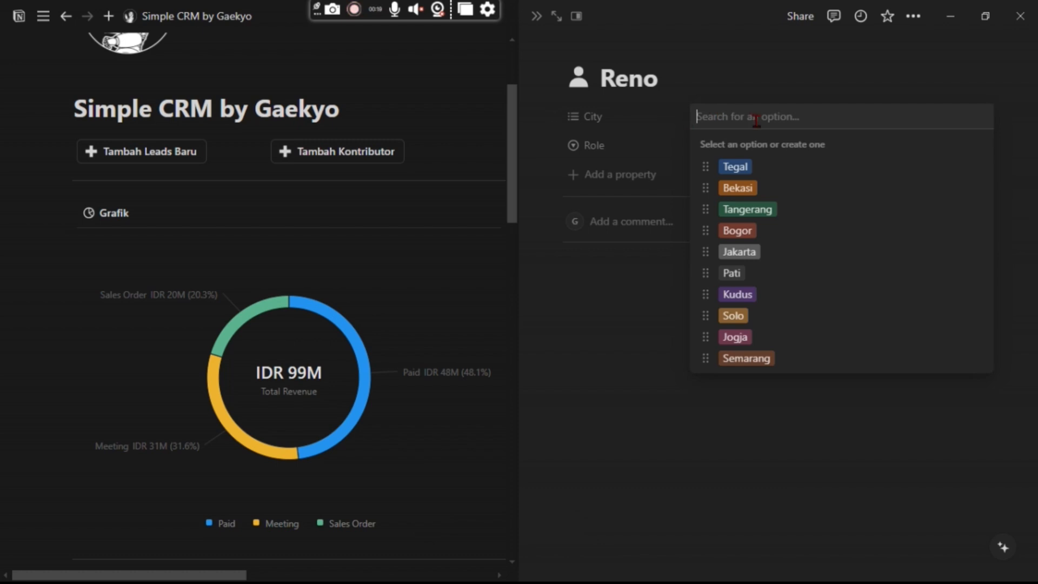
left_click(746, 294)
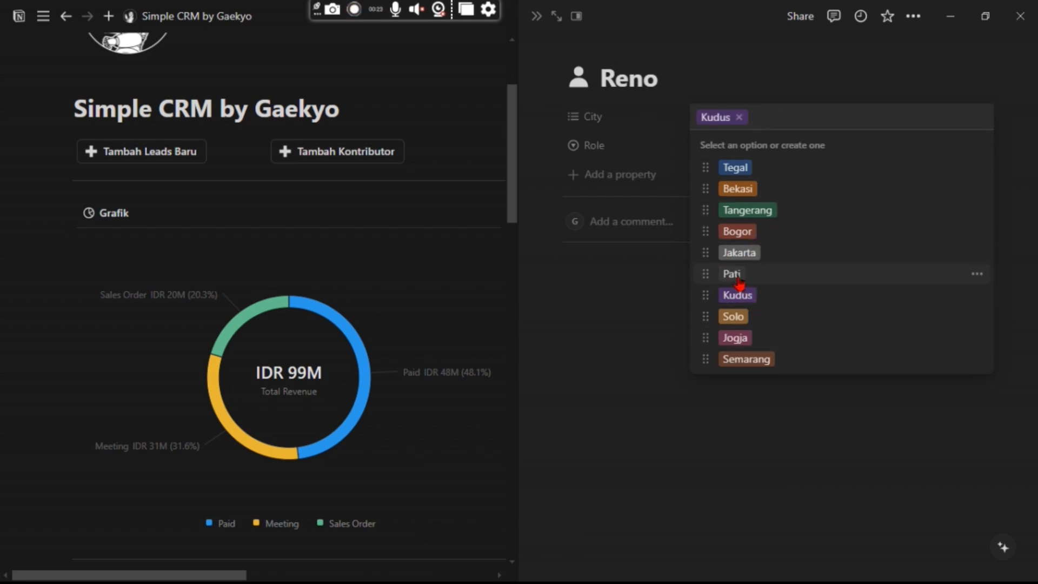
left_click(737, 277)
left_click(790, 81)
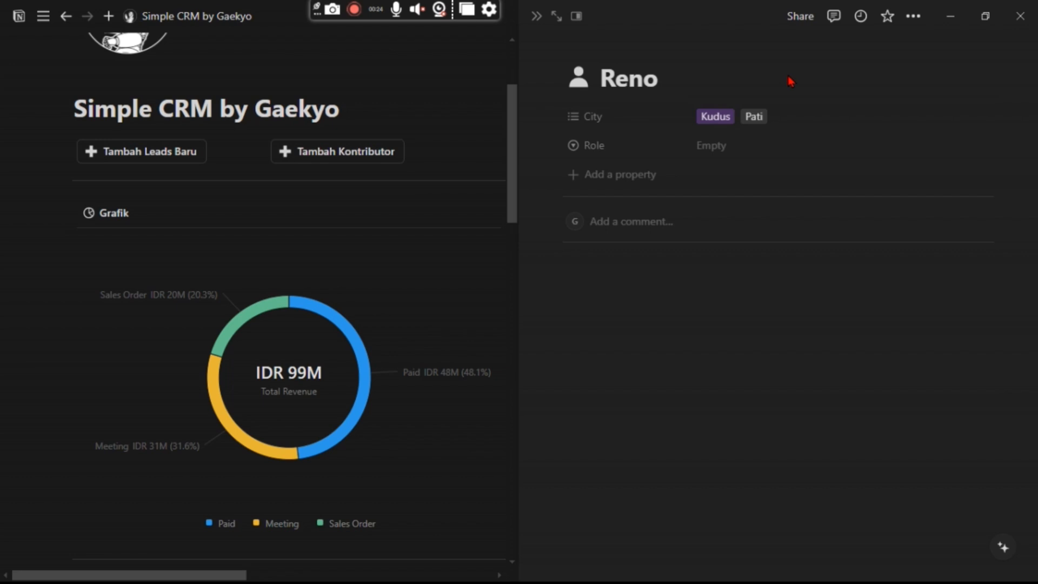
left_click(710, 145)
left_click(746, 196)
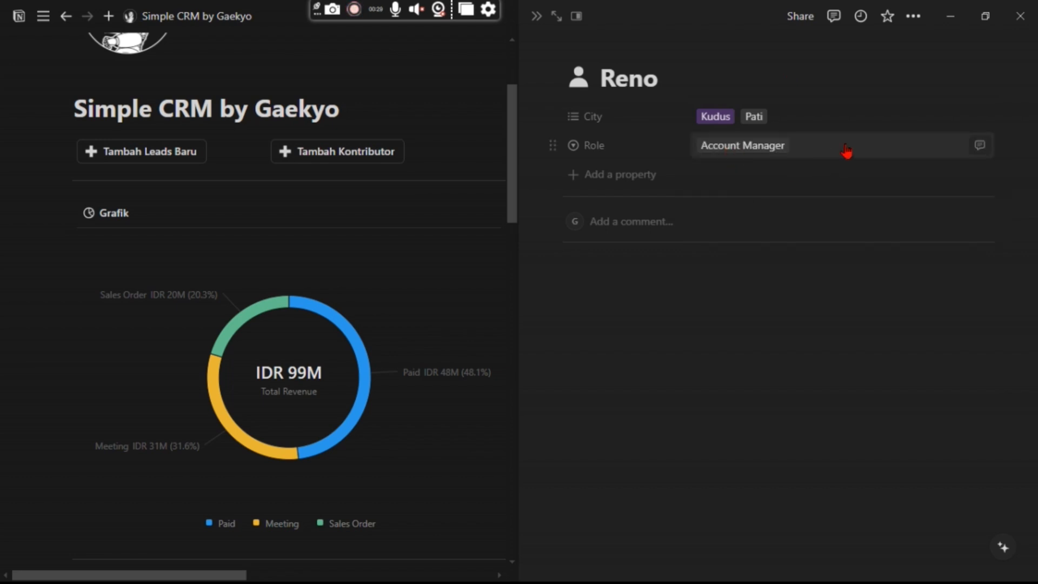
left_click(538, 19)
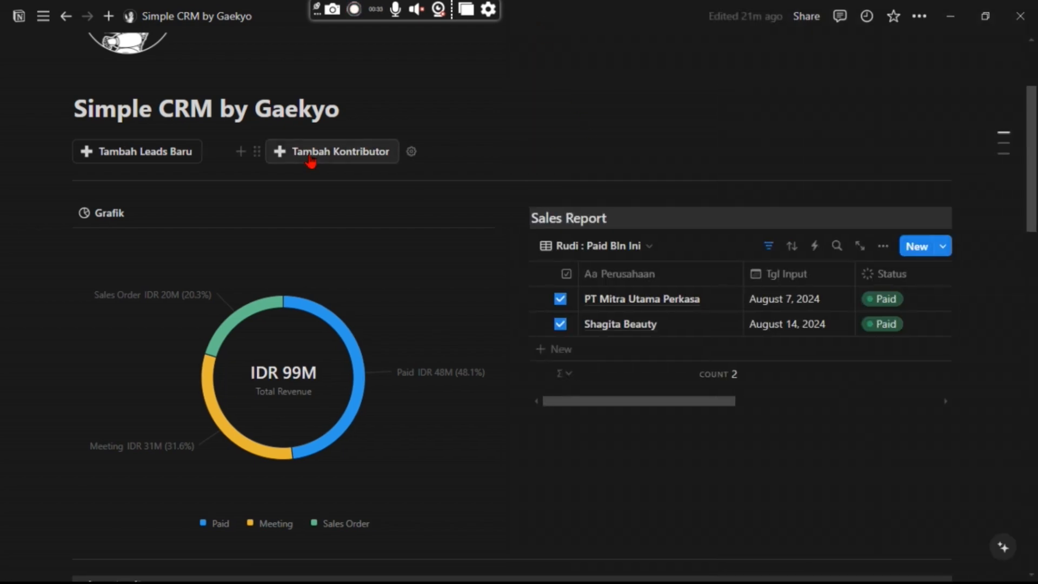
scroll(348, 312, "down", 15)
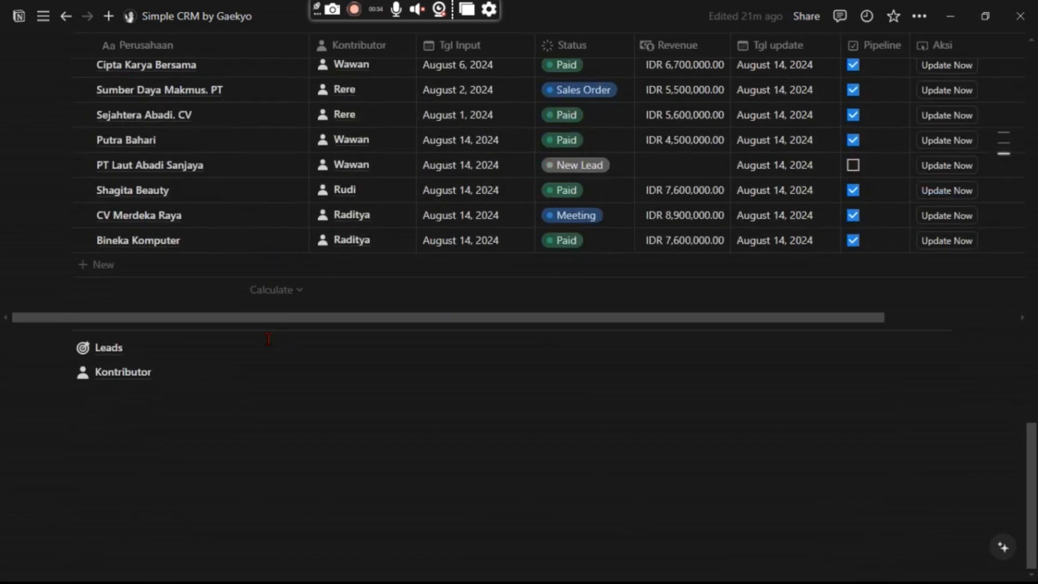
left_click(194, 371)
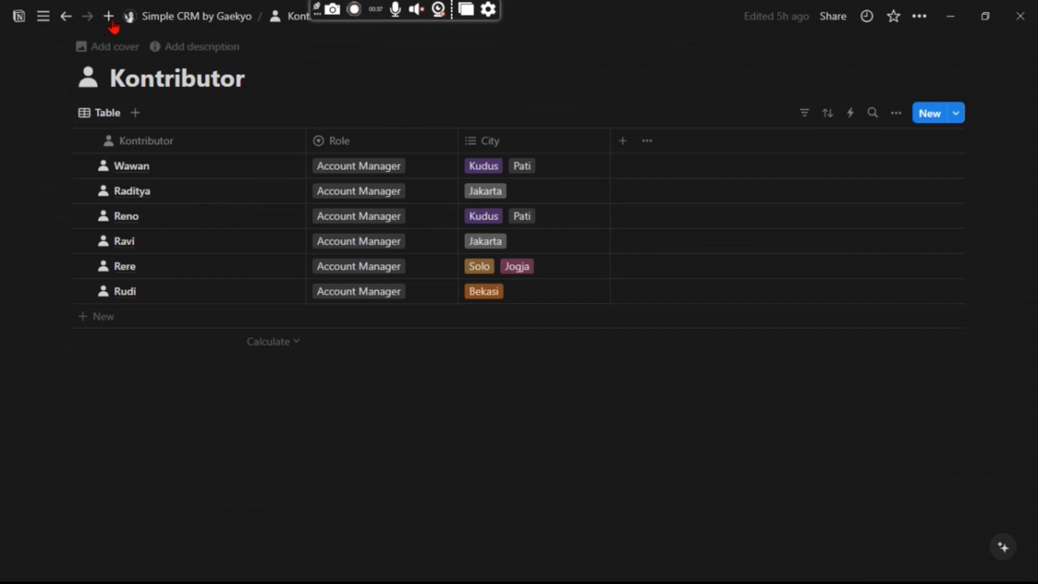
left_click(162, 16)
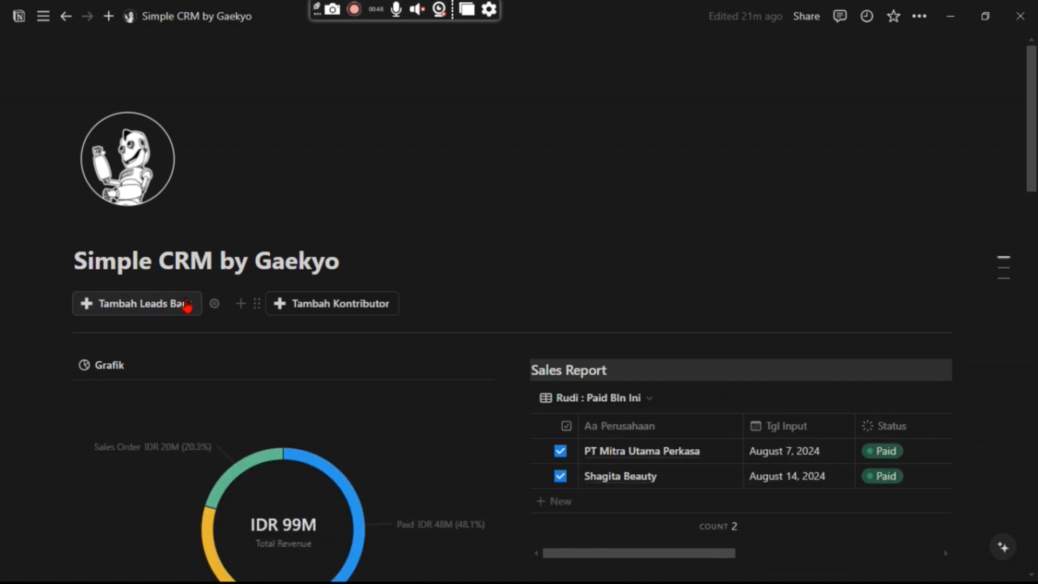
Add a new lead and title it 'Mitra Sejati, CV'.
left_click(187, 305)
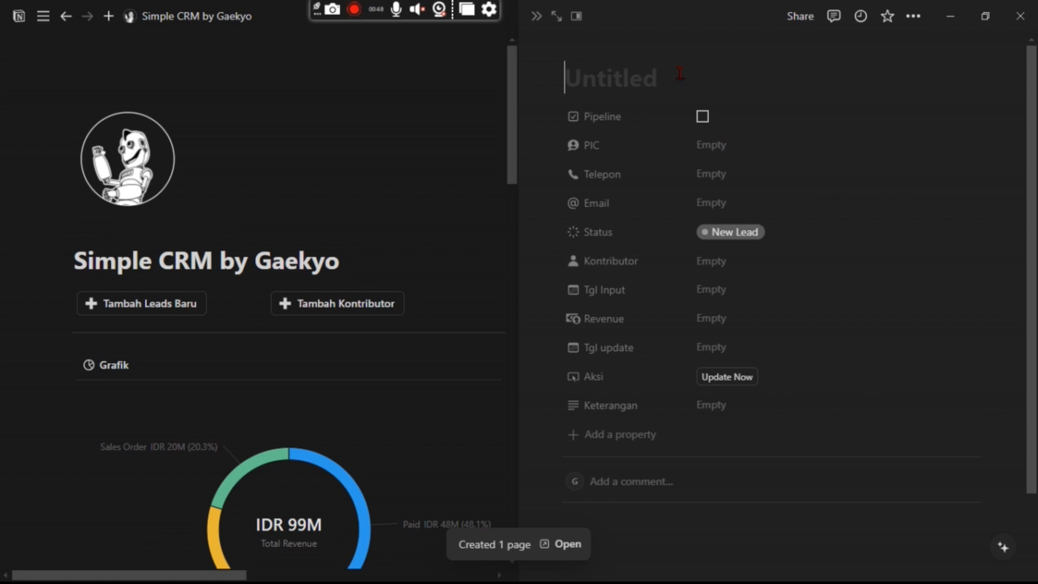
left_click(678, 87)
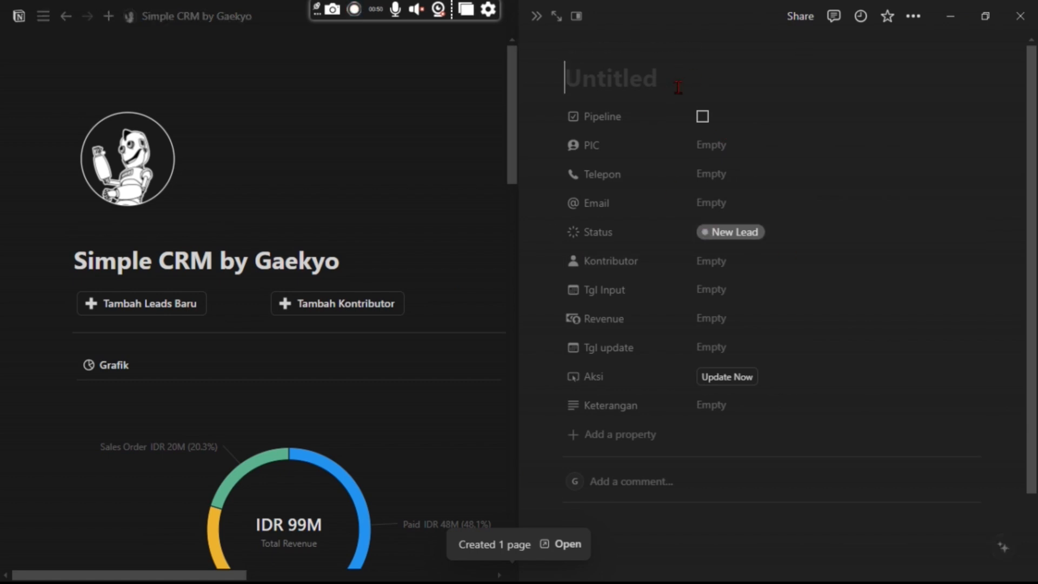
type("P")
key("BackSpace")
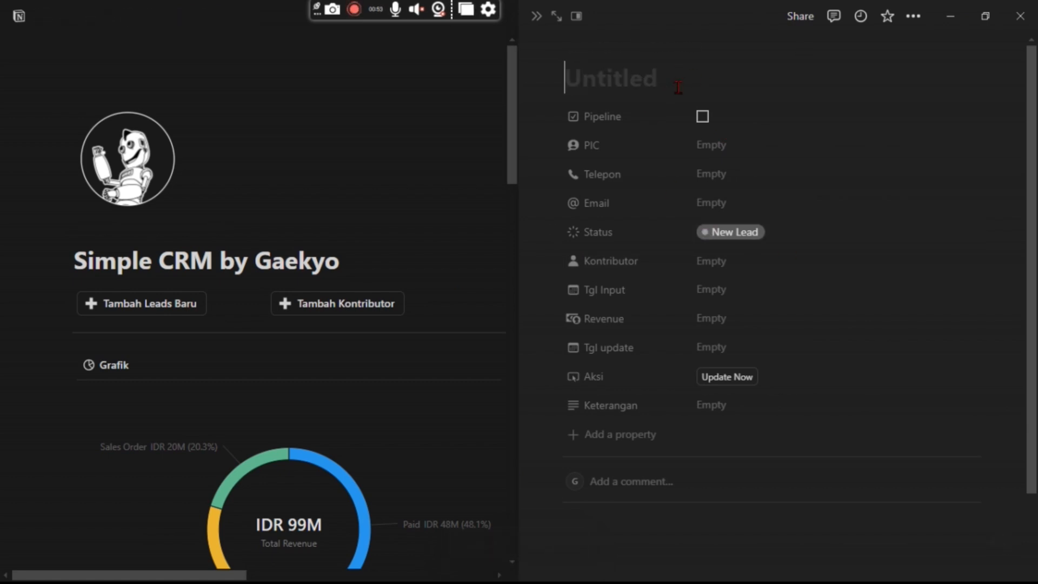
type("Mit")
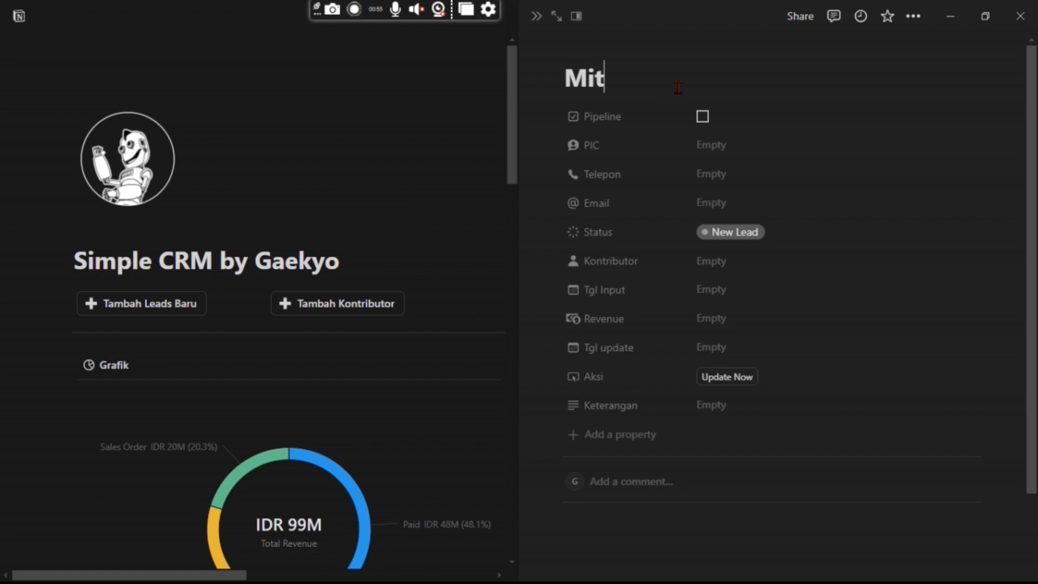
type("ra Sejat")
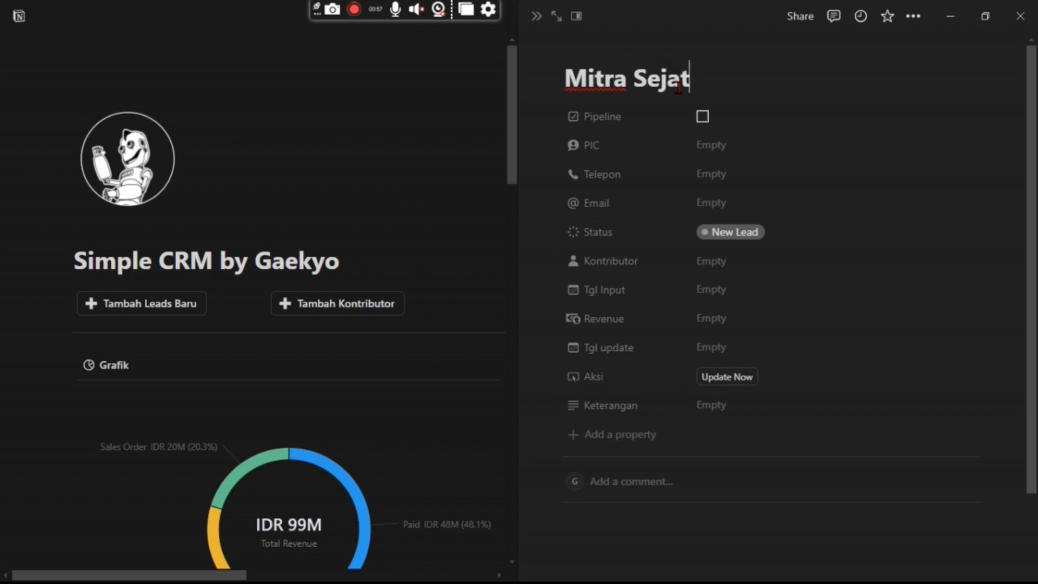
type("i, CV")
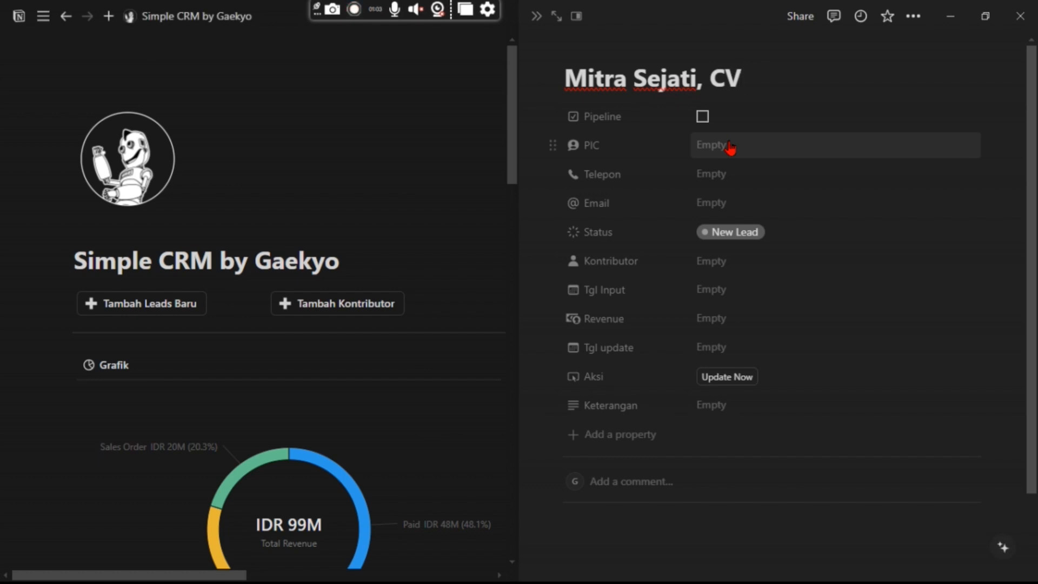
Fill in the lead's PIC contact name, phone number and e-mail address.
left_click(728, 145)
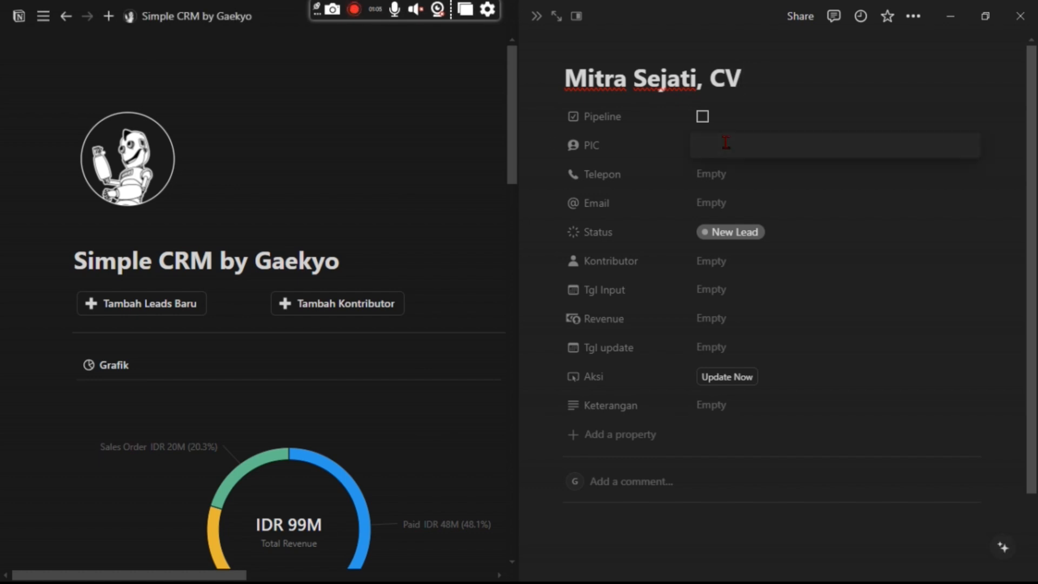
type("Khoriudin")
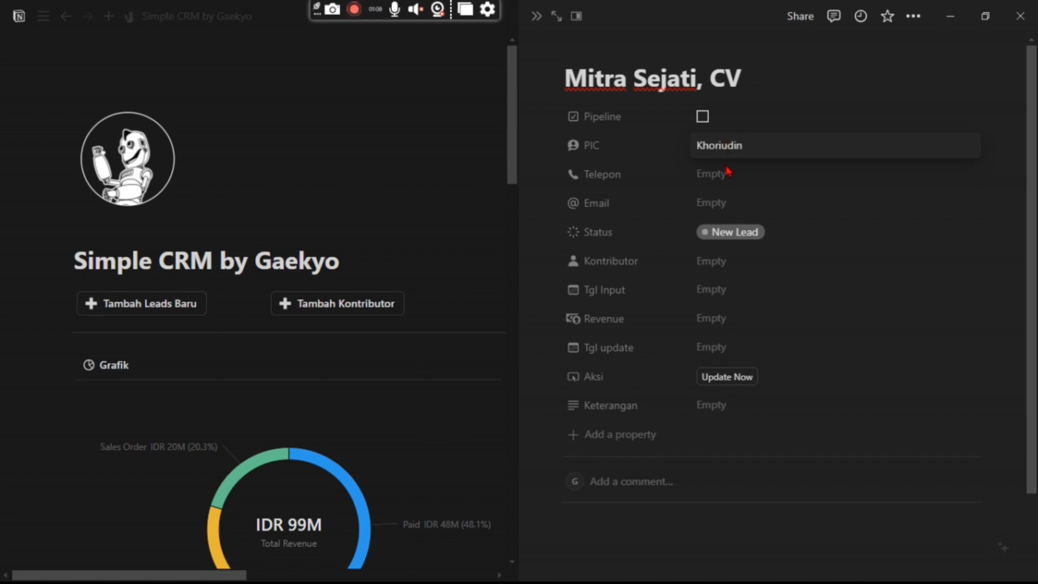
key("Return")
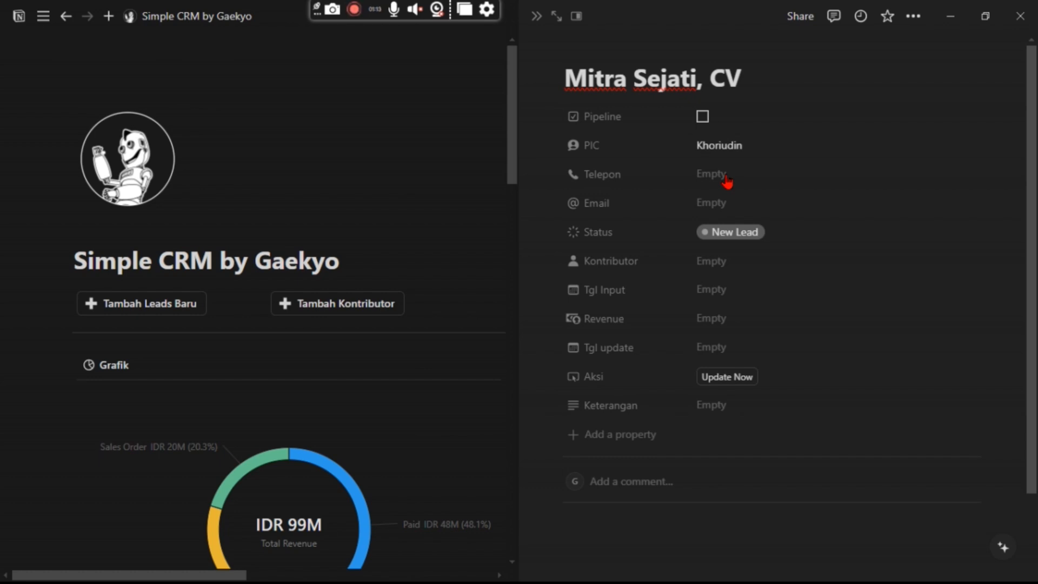
left_click(724, 177)
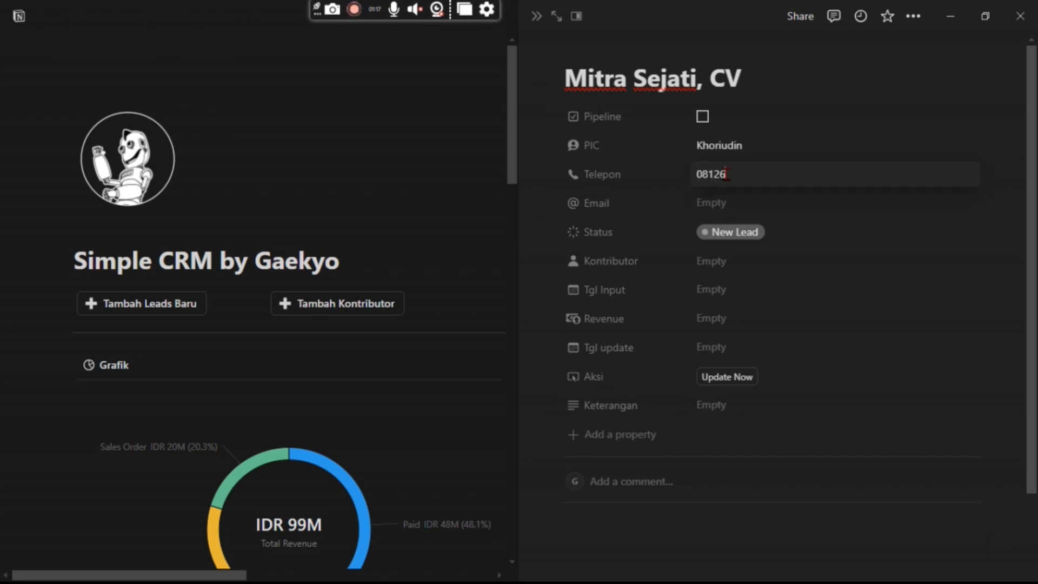
left_click(715, 204)
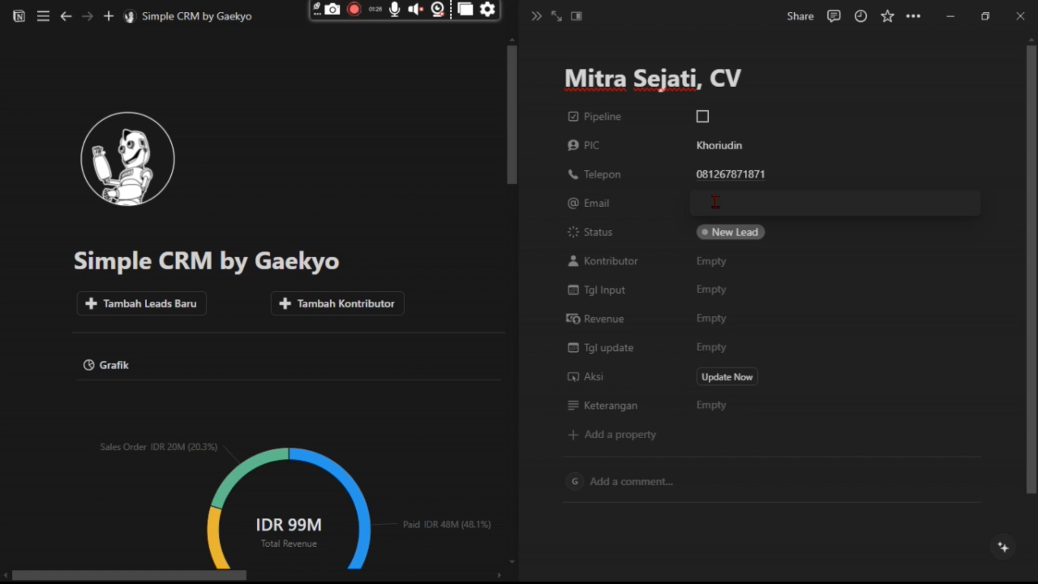
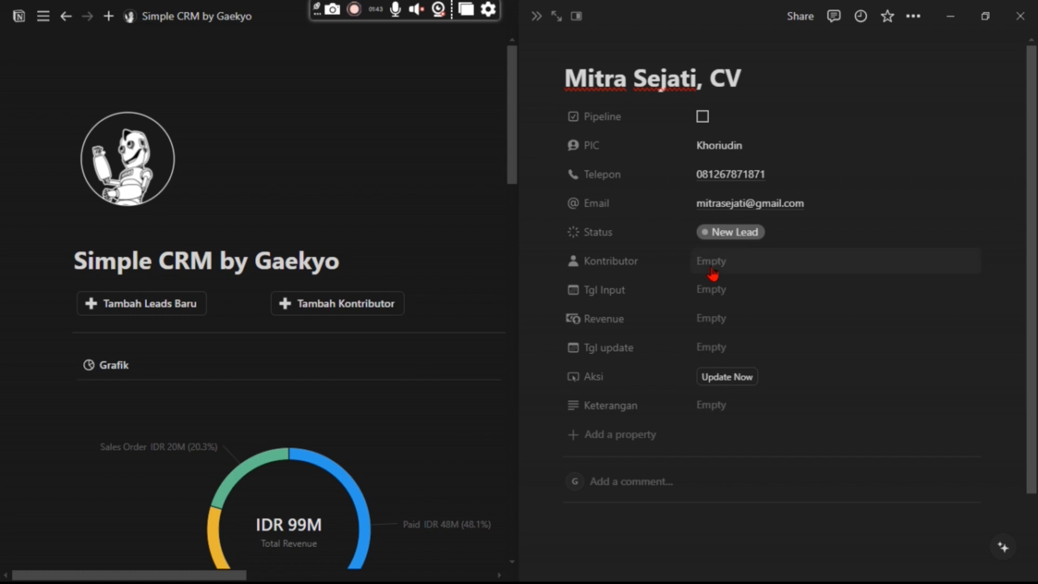
Assign the new contributor to the lead and set Tgl Input and Tgl update to August 14, 2024.
left_click(713, 272)
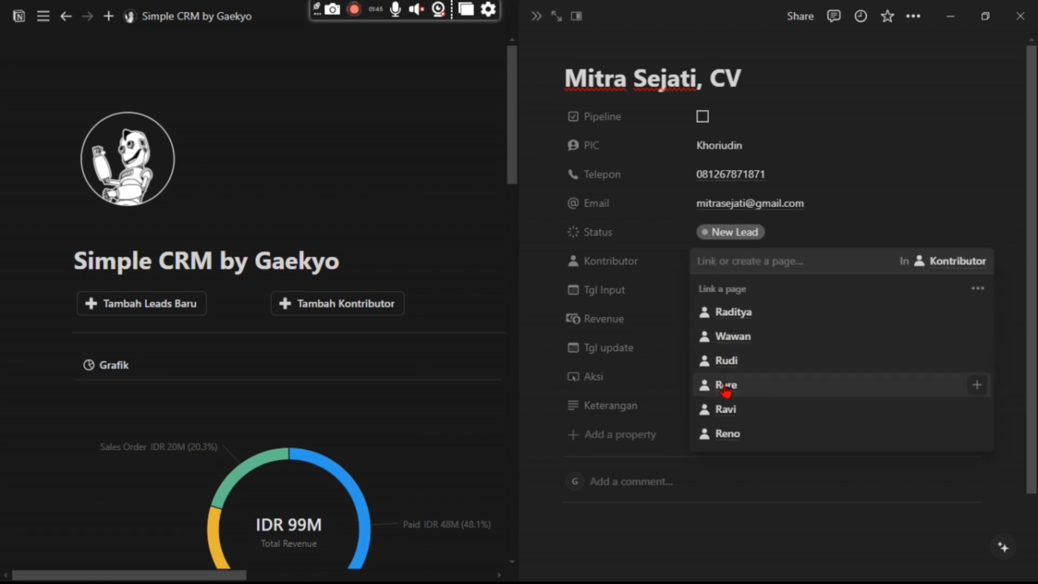
left_click(724, 433)
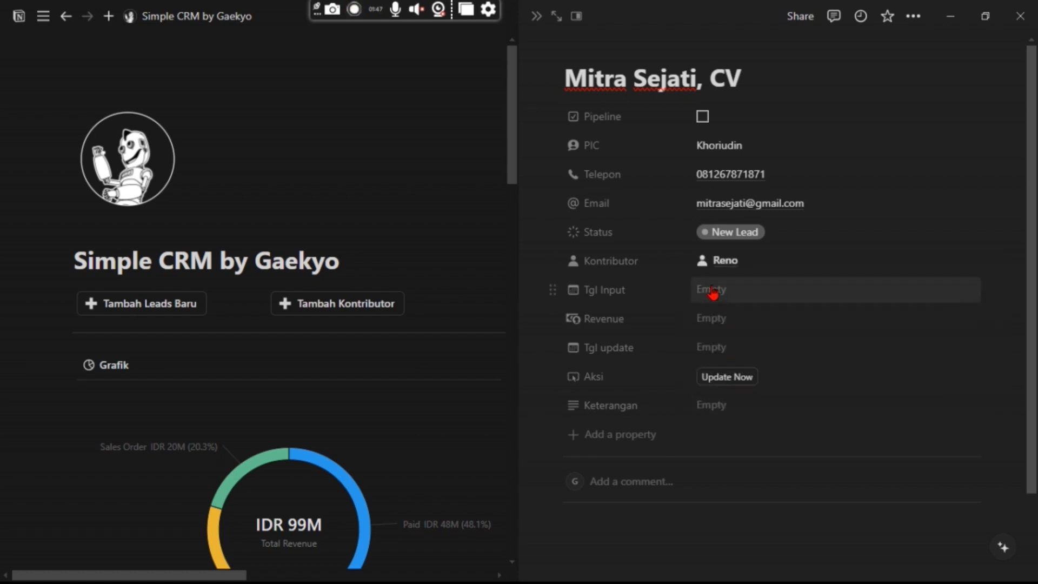
left_click(731, 297)
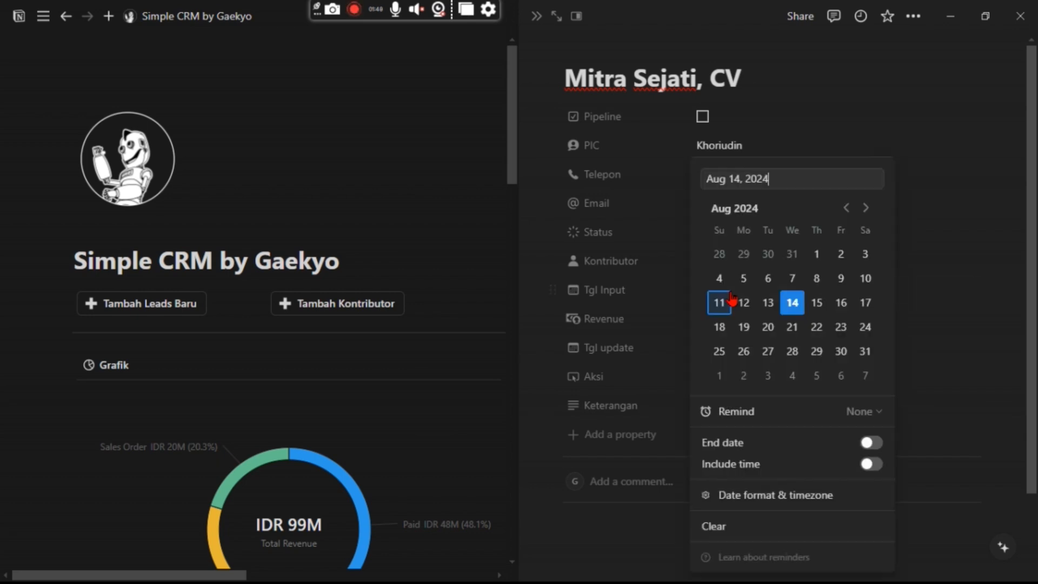
left_click(958, 292)
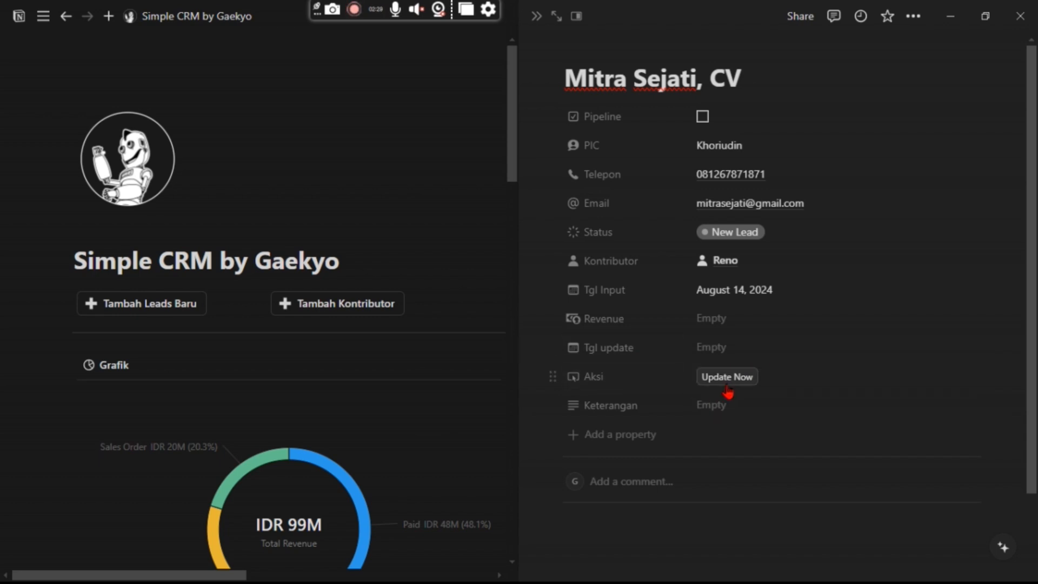
left_click(727, 384)
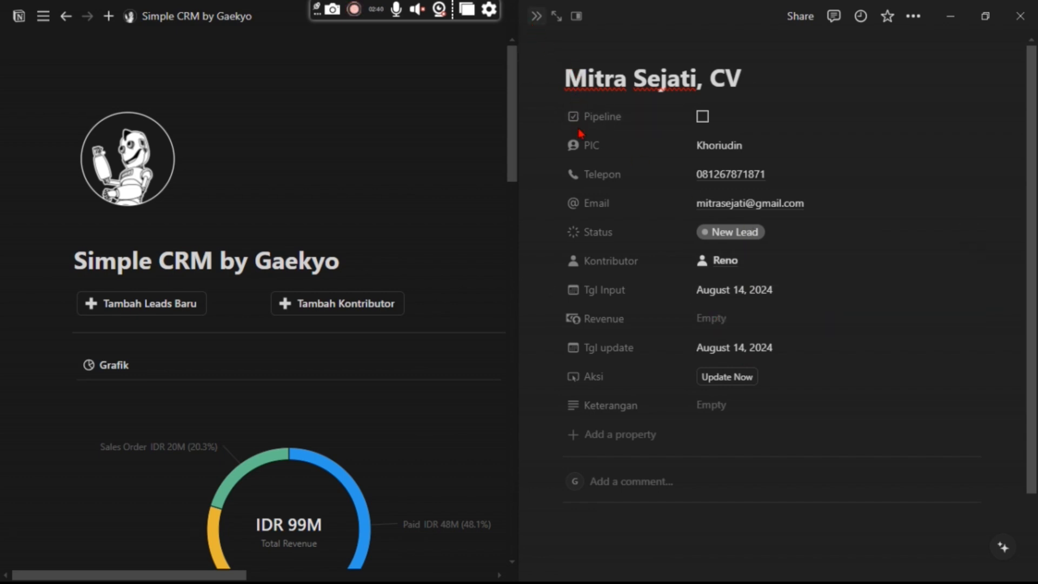
Close the lead and check Leads Contribution lists Mitra Sejati, CV as New Lead, August 14, 2024.
key("Escape")
scroll(643, 319, "down", 10)
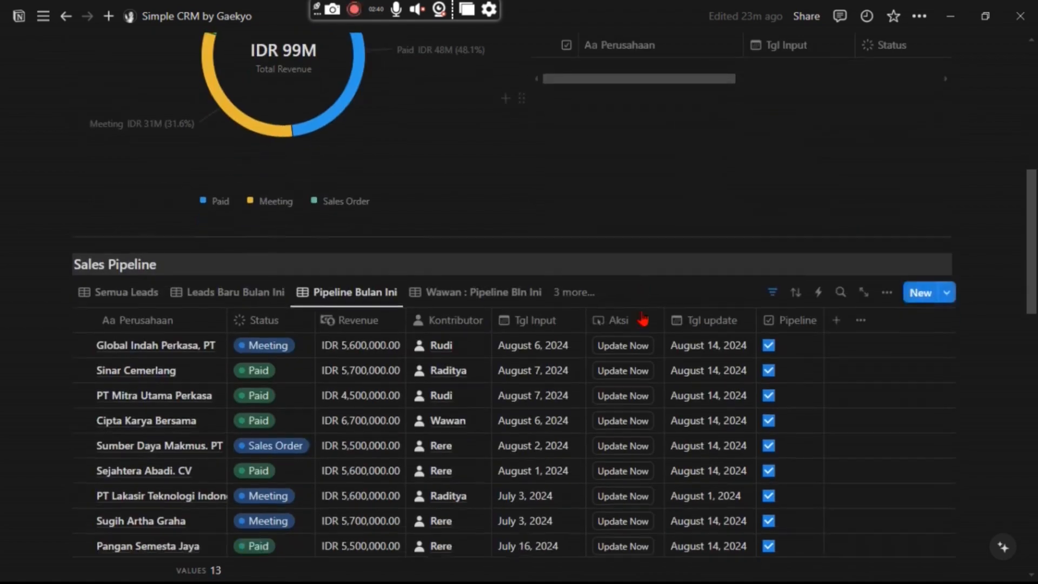
scroll(643, 319, "down", 8)
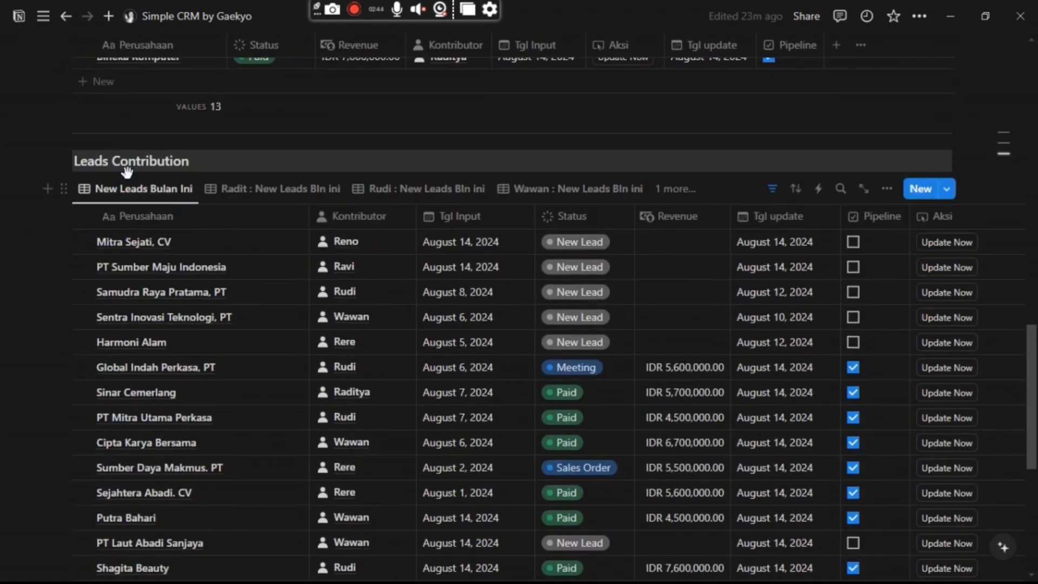
scroll(231, 195, "down", 2)
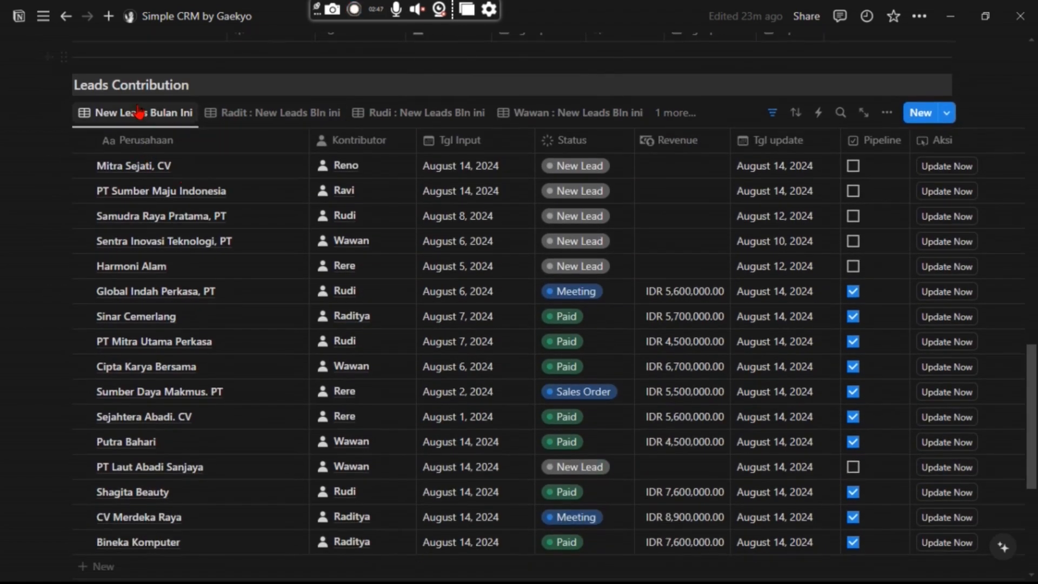
scroll(420, 203, "down", 5)
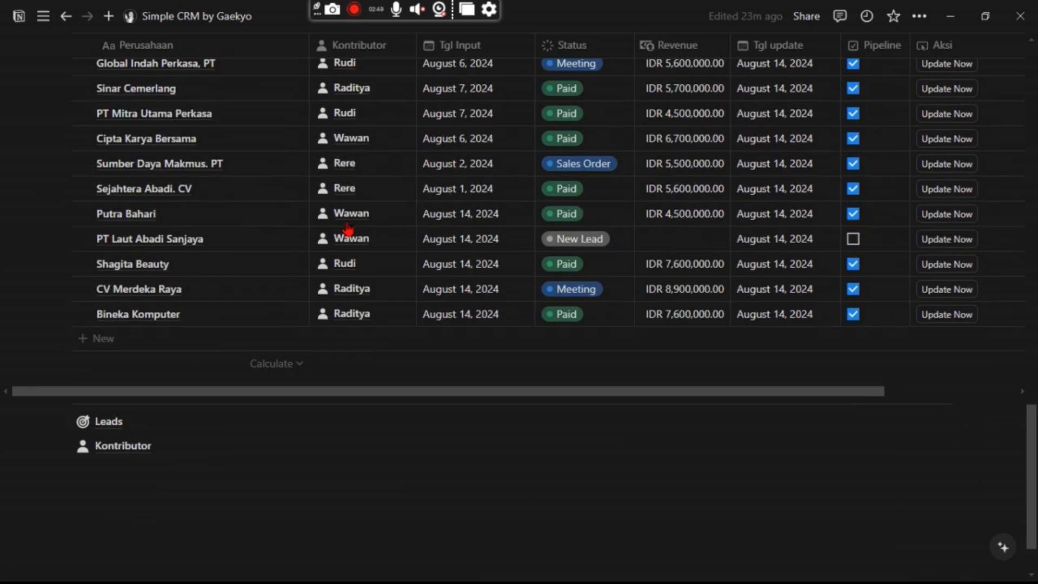
scroll(342, 284, "up", 5)
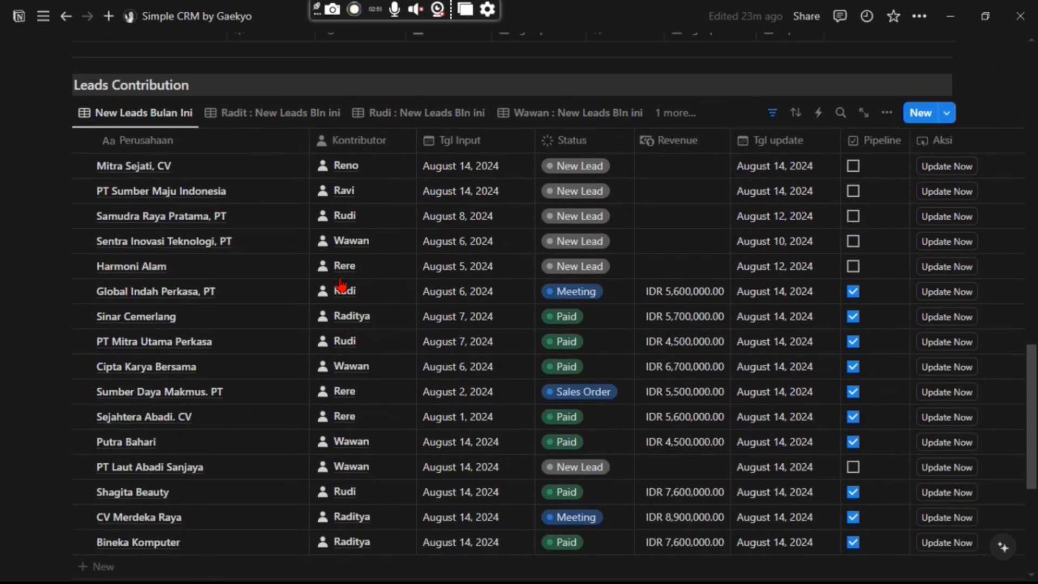
scroll(341, 283, "down", 7)
scroll(308, 322, "up", 5)
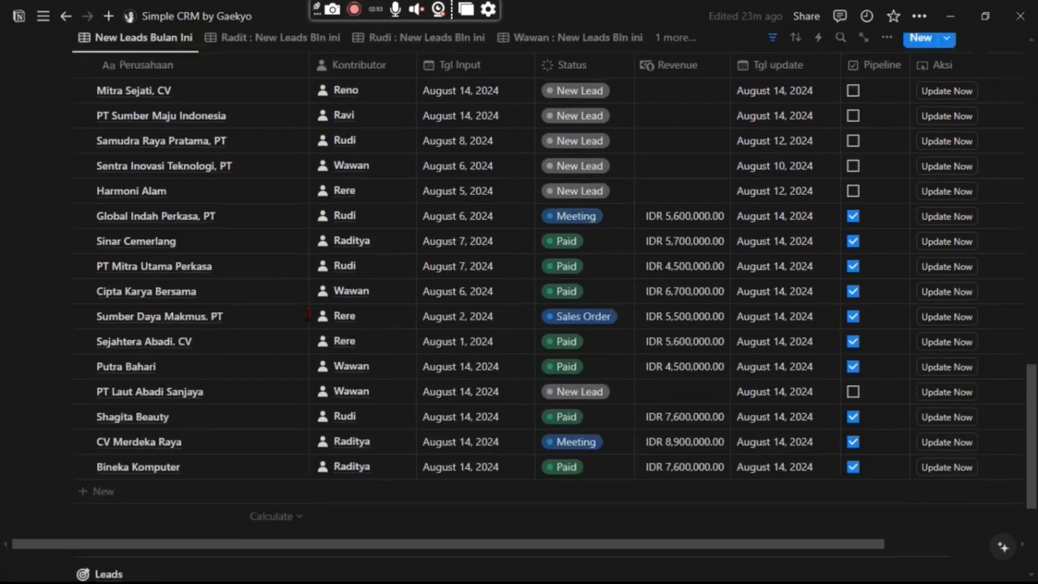
scroll(308, 314, "up", 2)
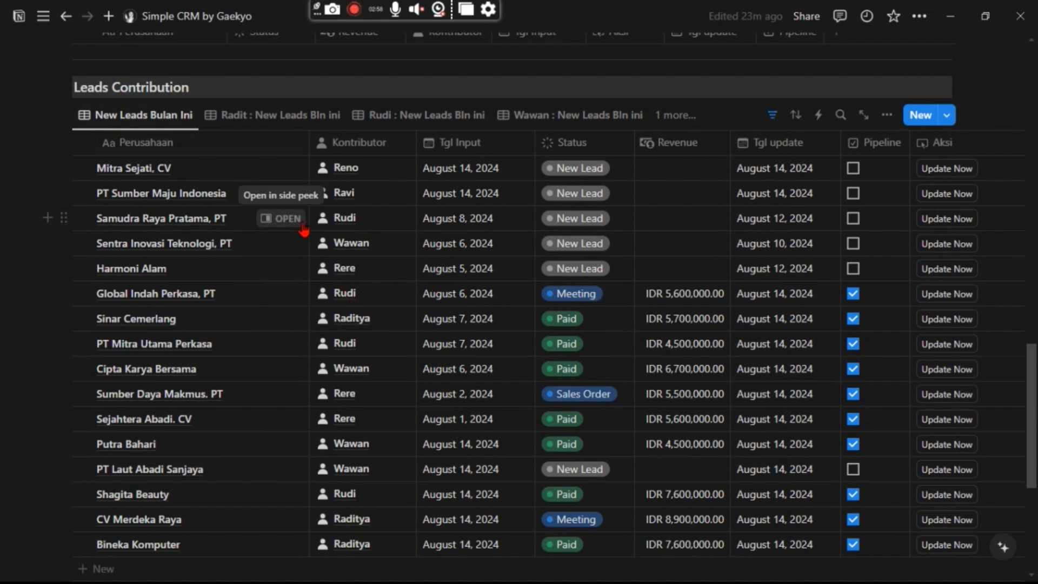
scroll(354, 281, "down", 6)
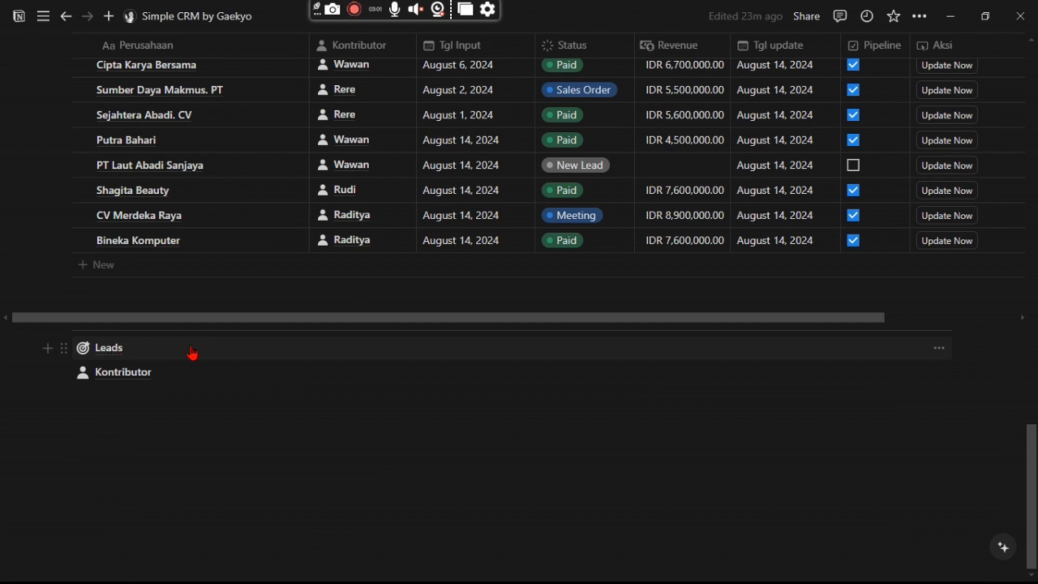
left_click(193, 353)
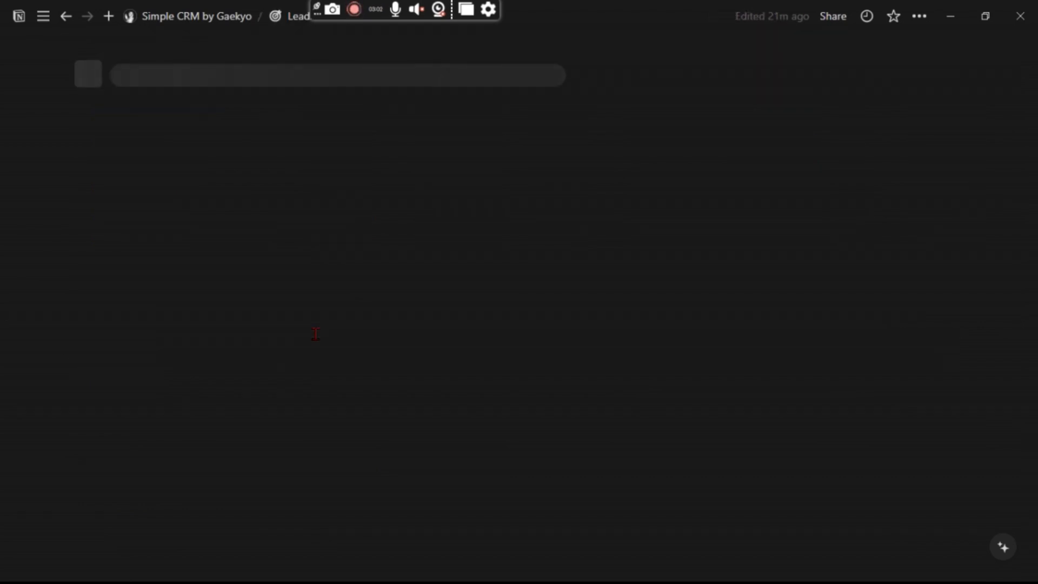
scroll(316, 340, "down", 8)
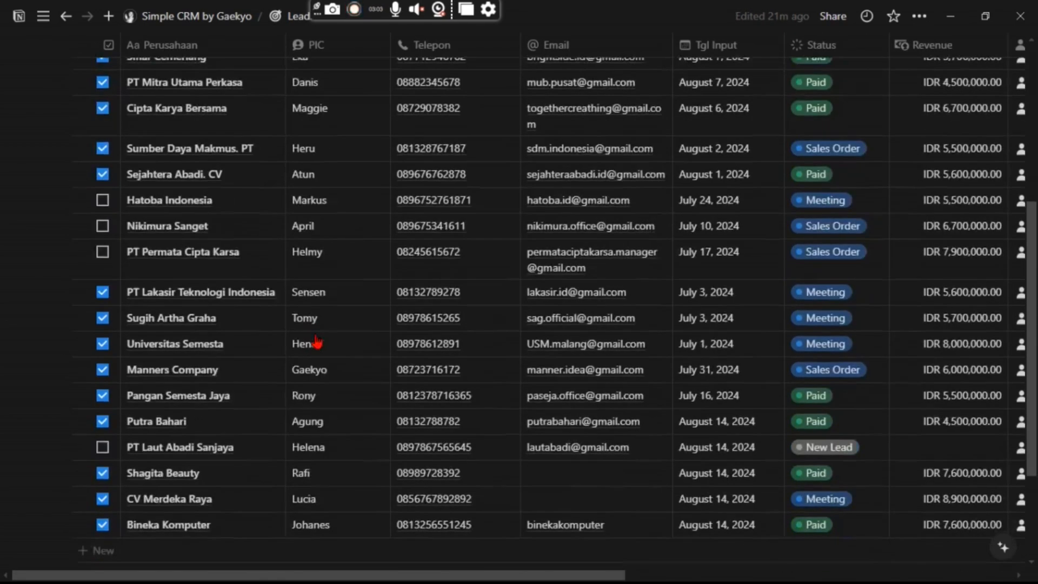
scroll(316, 342, "up", 5)
scroll(316, 342, "up", 4)
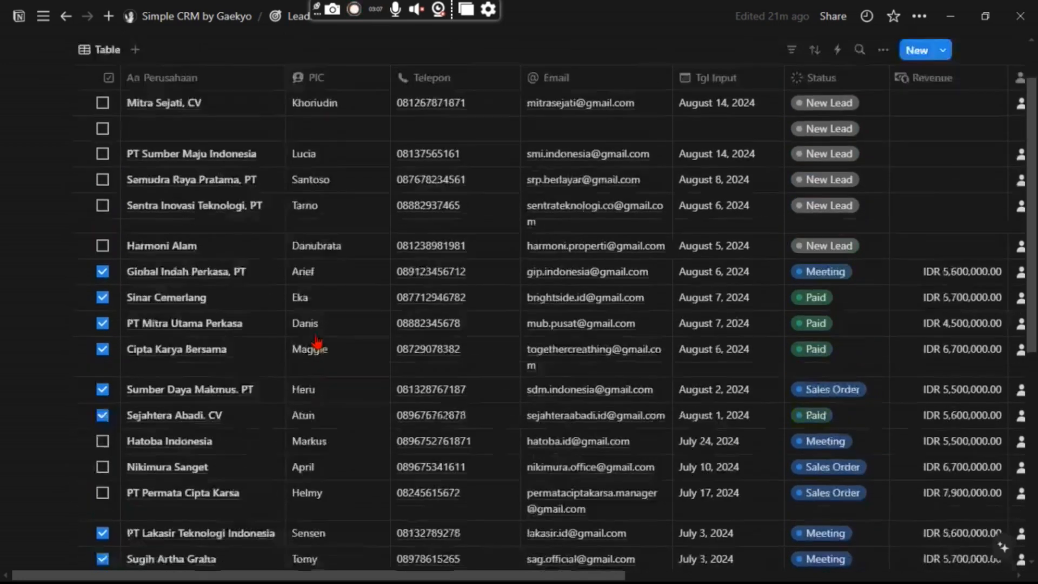
left_click(173, 24)
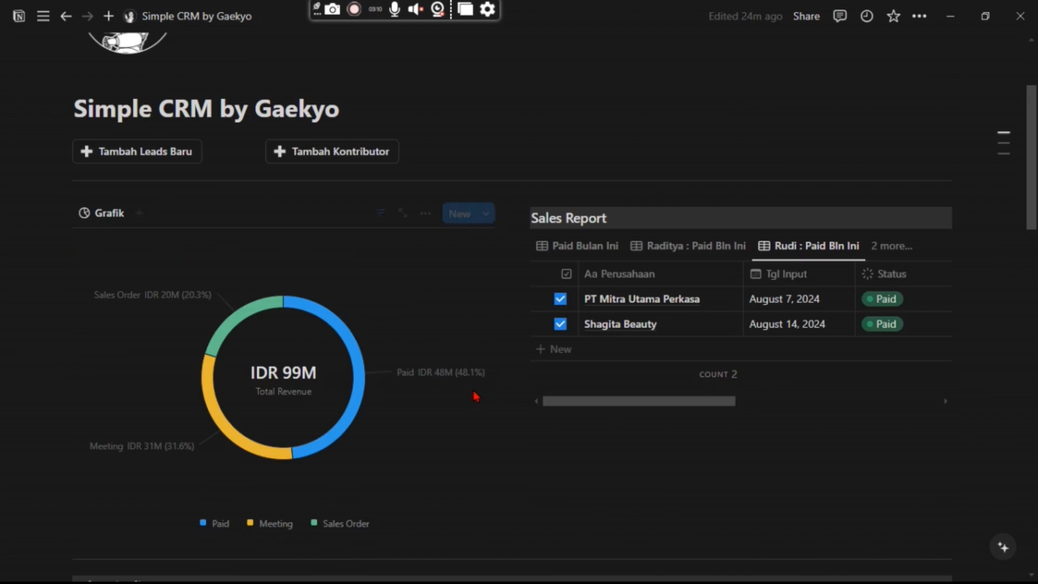
scroll(473, 392, "down", 3)
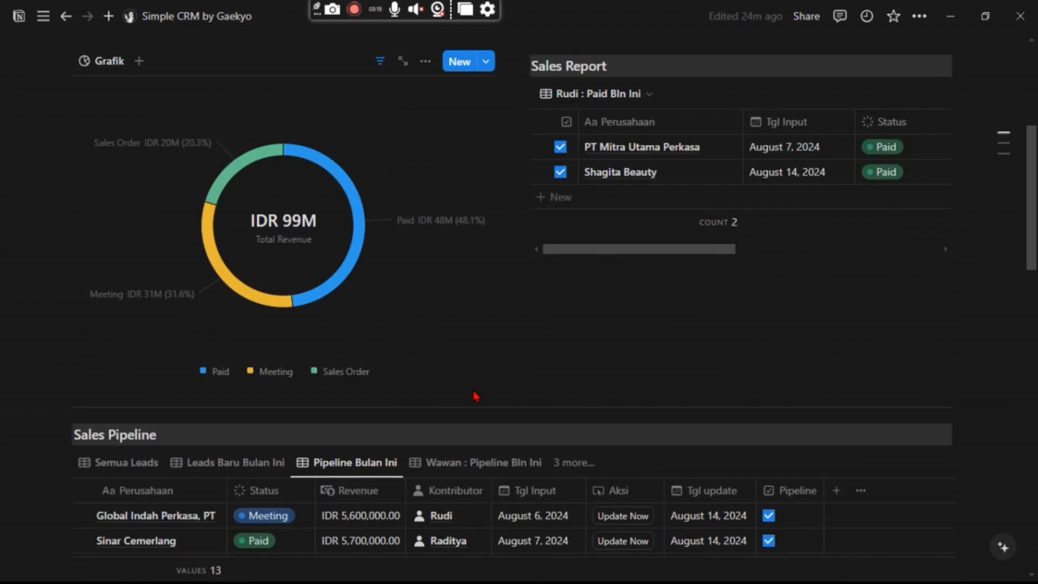
scroll(475, 397, "down", 6)
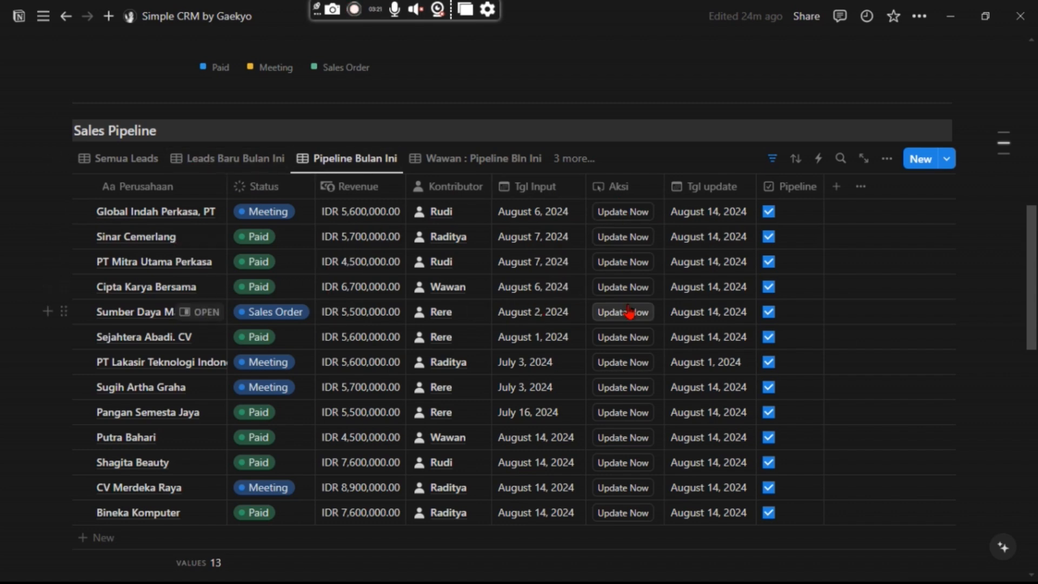
scroll(691, 287, "down", 2)
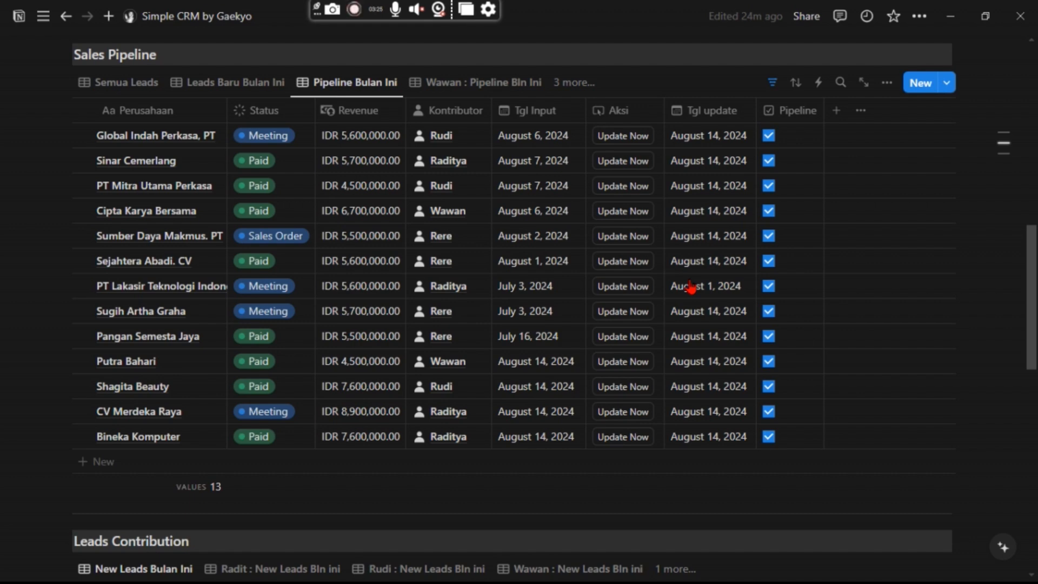
scroll(690, 286, "up", 2)
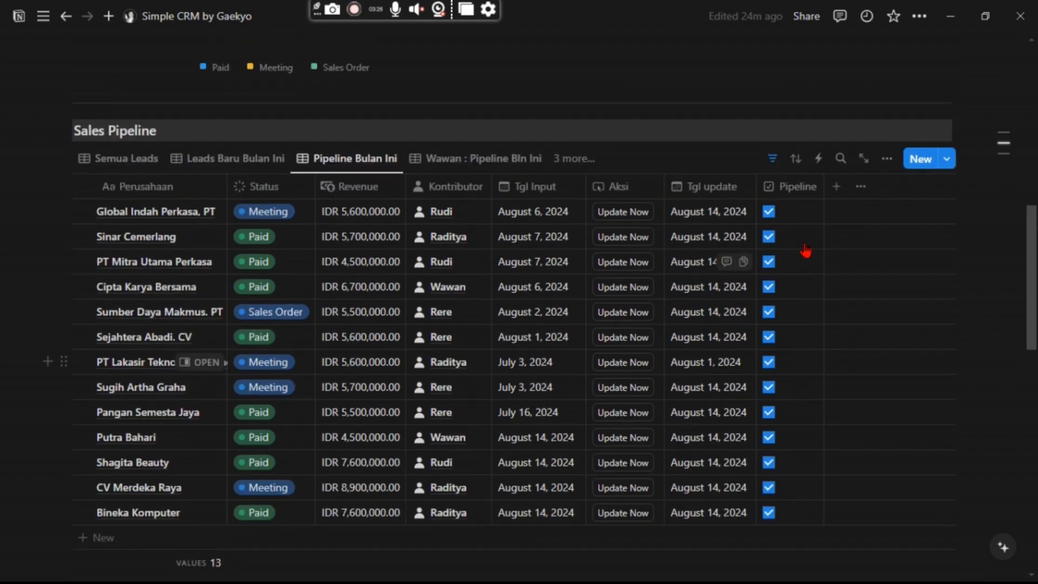
left_click(885, 159)
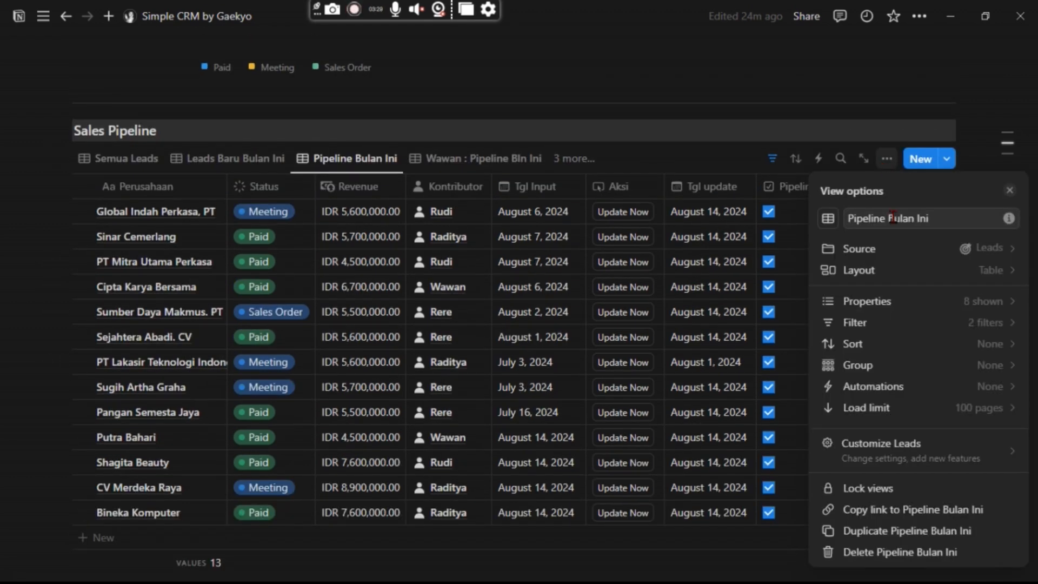
left_click(885, 411)
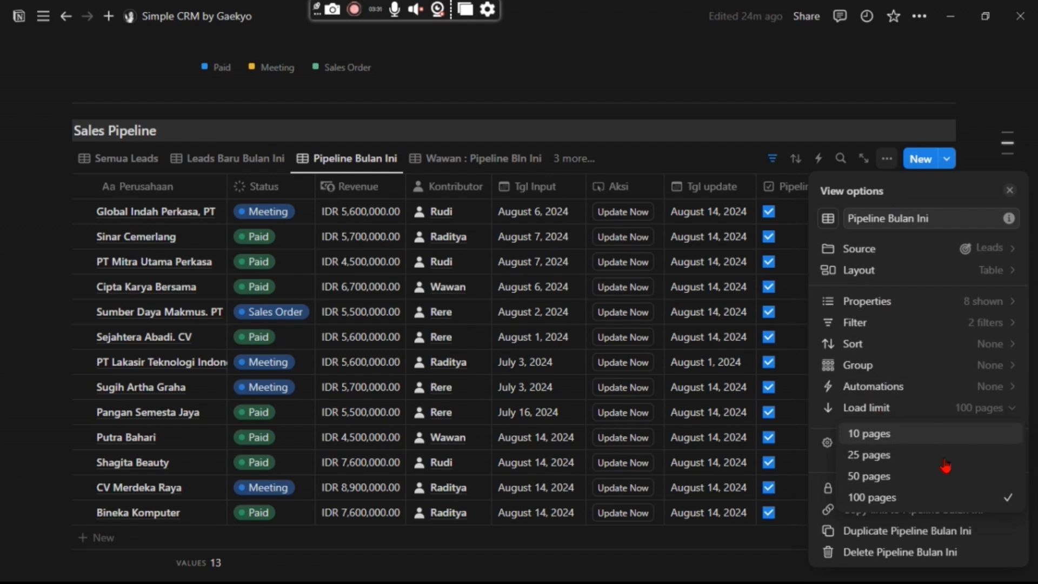
left_click(891, 506)
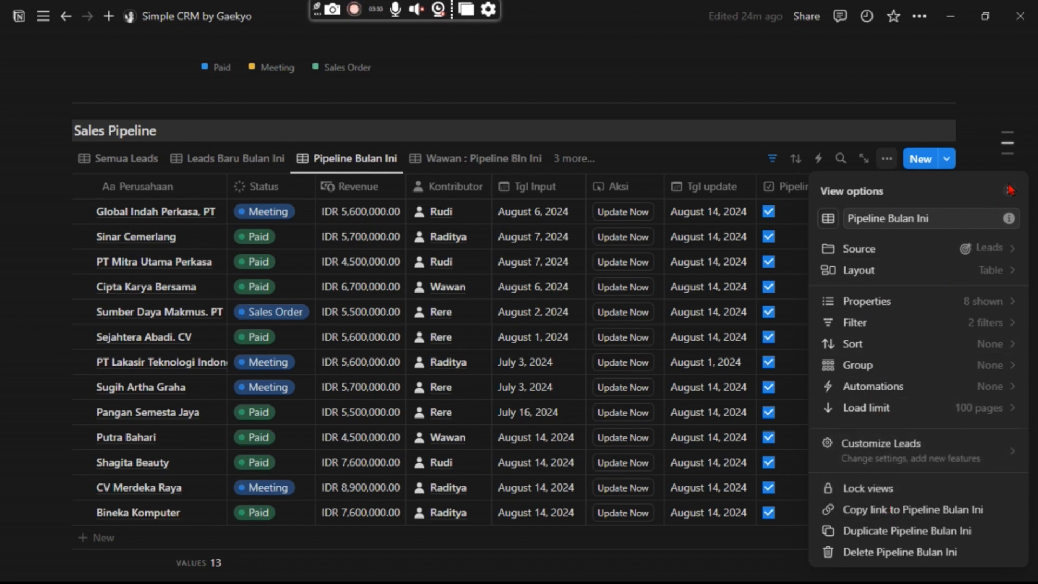
left_click(1011, 191)
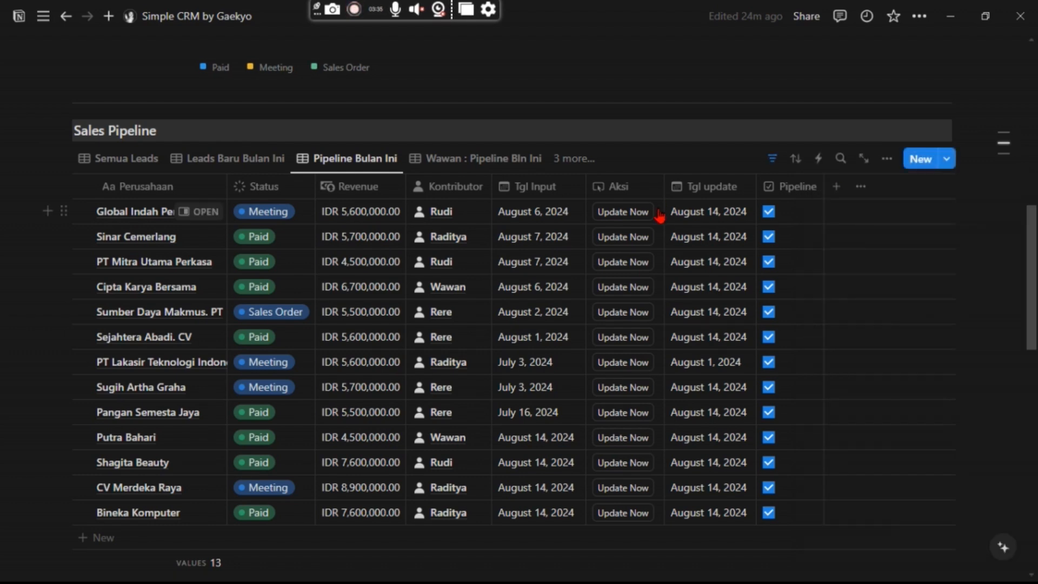
scroll(607, 259, "down", 2)
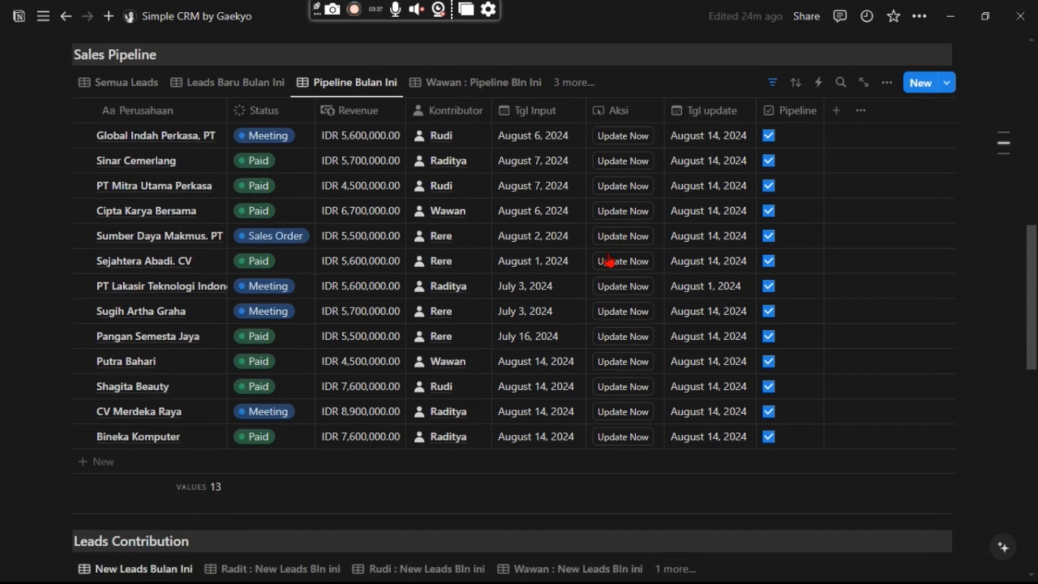
scroll(576, 247, "down", 3)
scroll(576, 247, "down", 10)
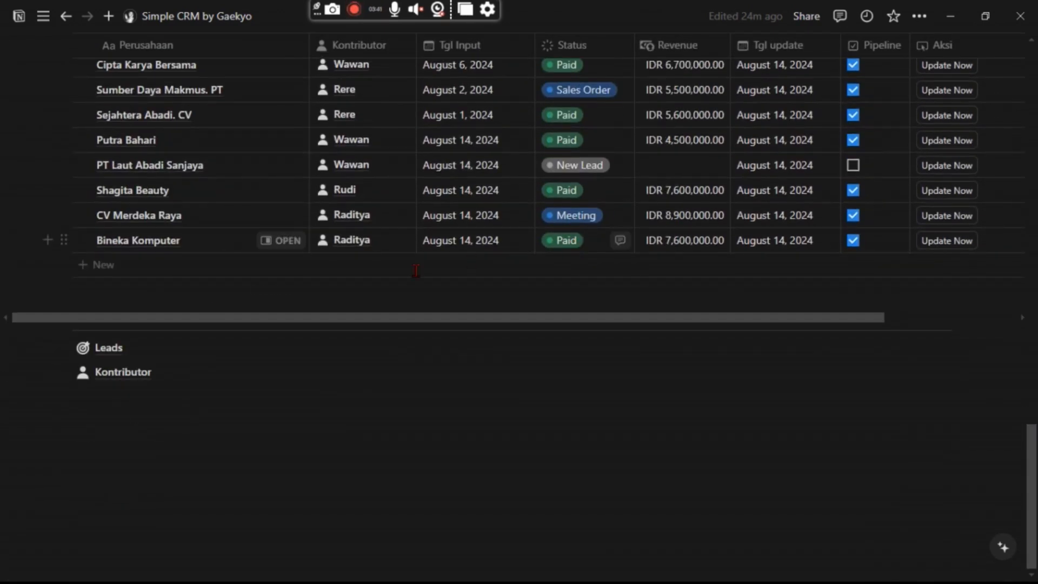
mouse_move(109, 354)
scroll(463, 363, "up", 12)
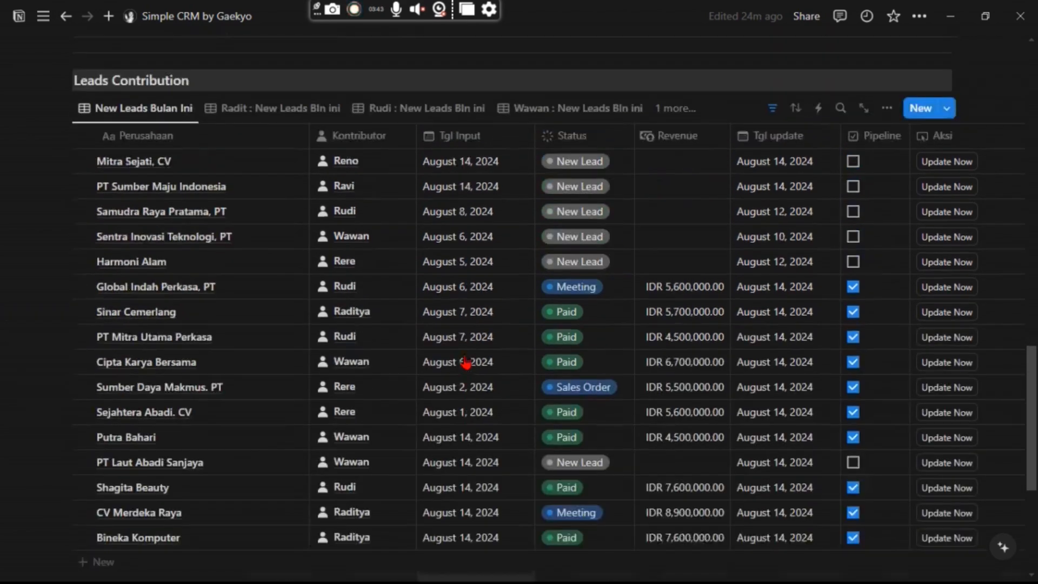
scroll(465, 362, "up", 8)
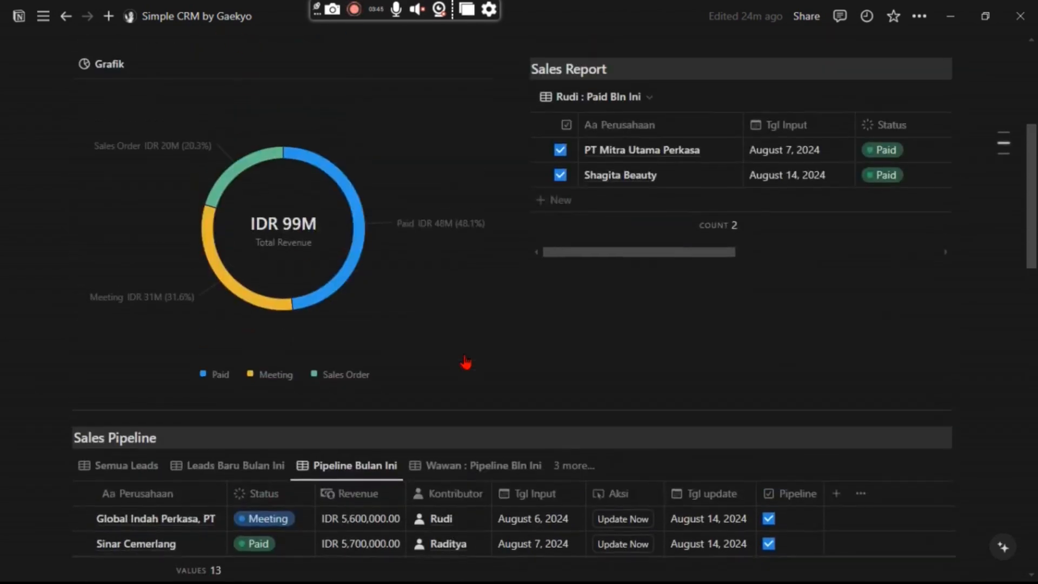
scroll(468, 360, "down", 3)
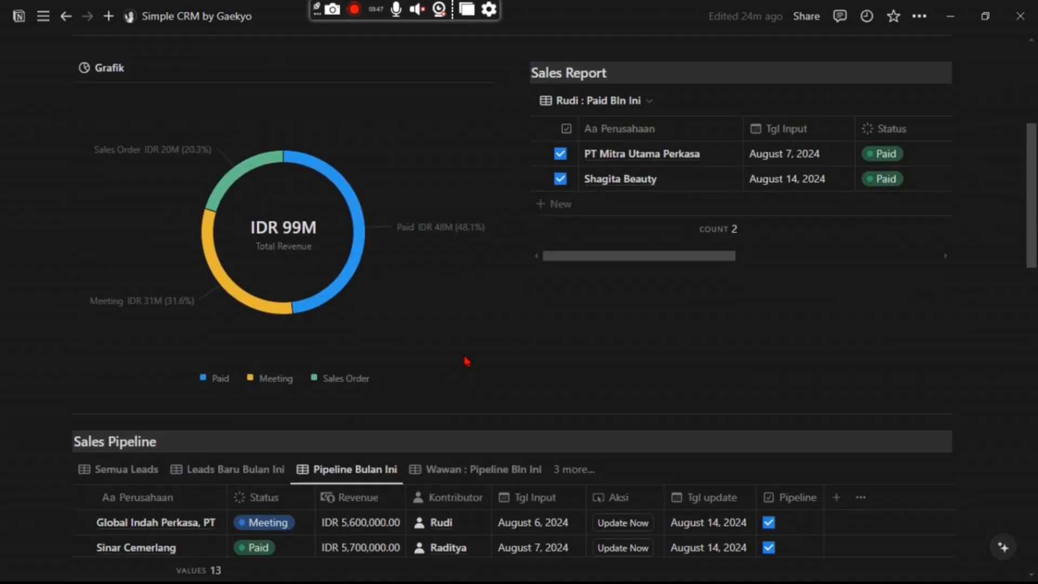
scroll(468, 360, "up", 3)
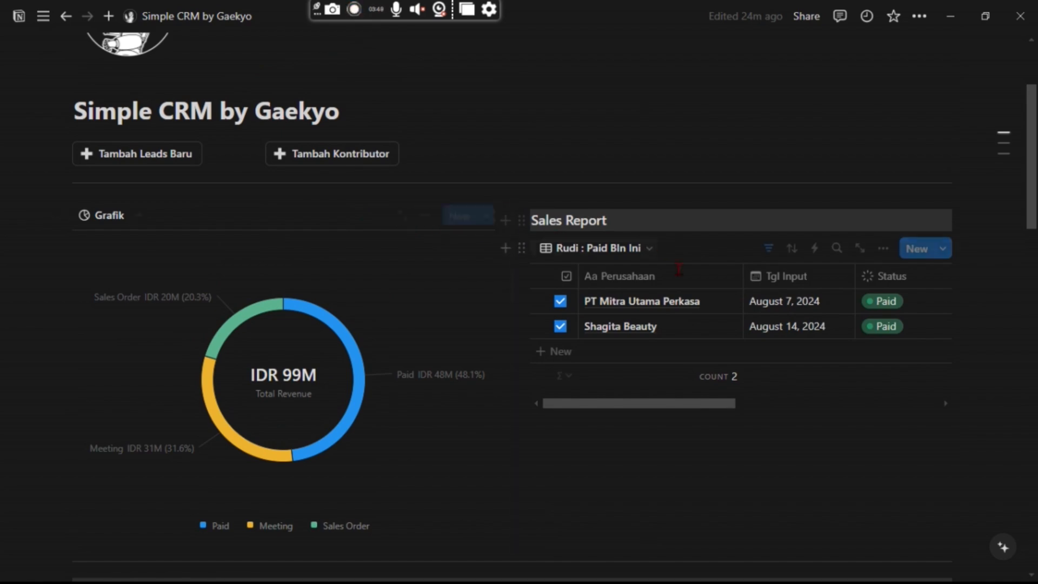
Check the Sales Report filters, then list its views: Paid Bulan Ini and four per-person views.
scroll(684, 338, "down", 5)
scroll(556, 346, "down", 3)
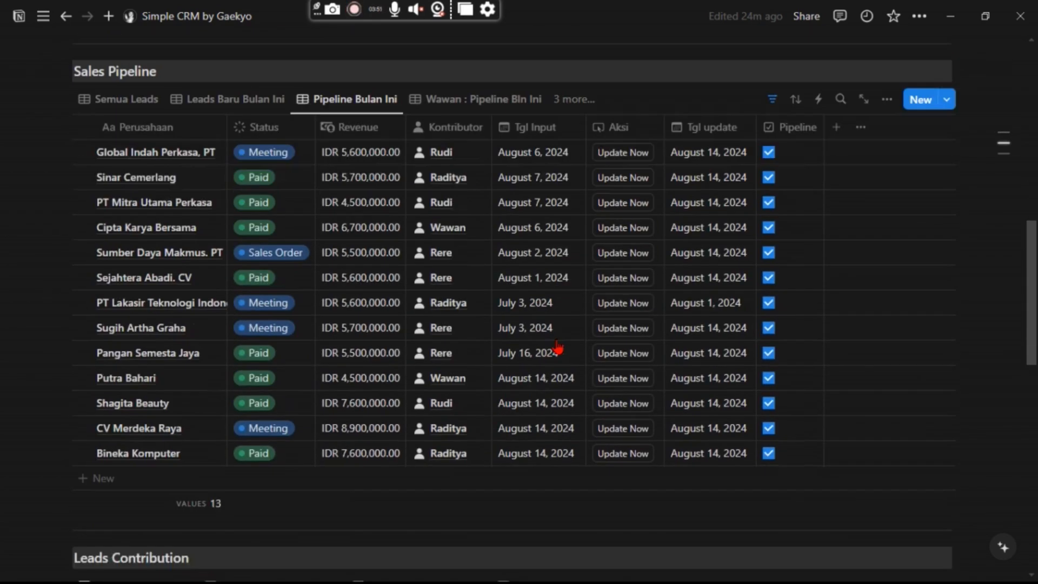
scroll(605, 290, "up", 5)
scroll(604, 290, "up", 5)
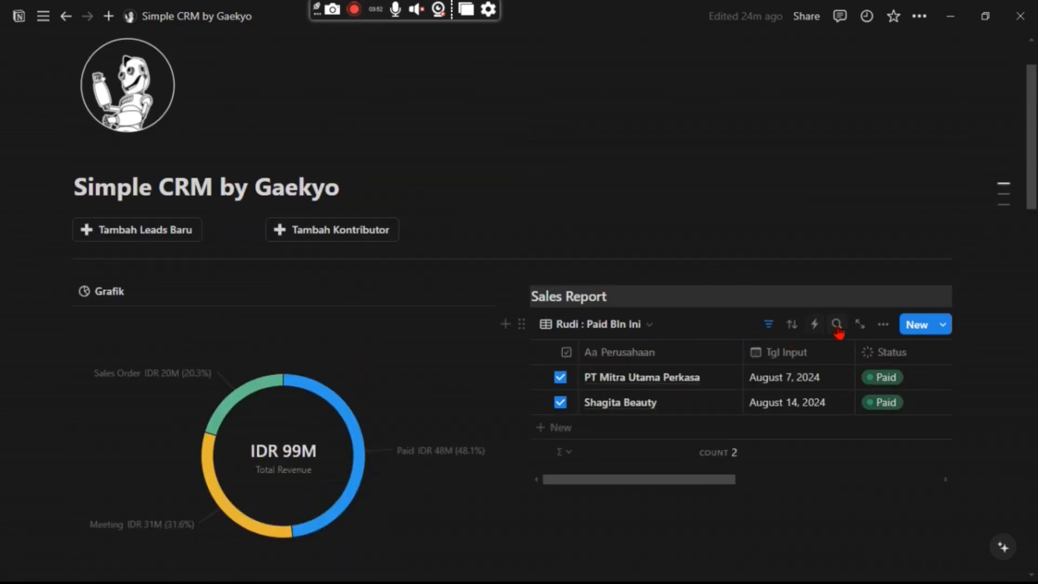
left_click(769, 324)
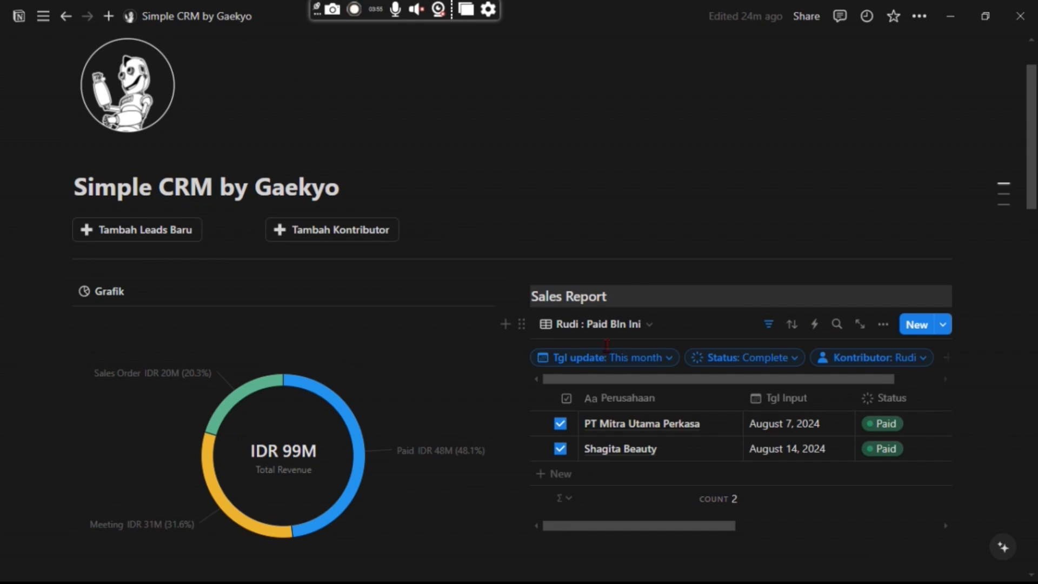
left_click(772, 332)
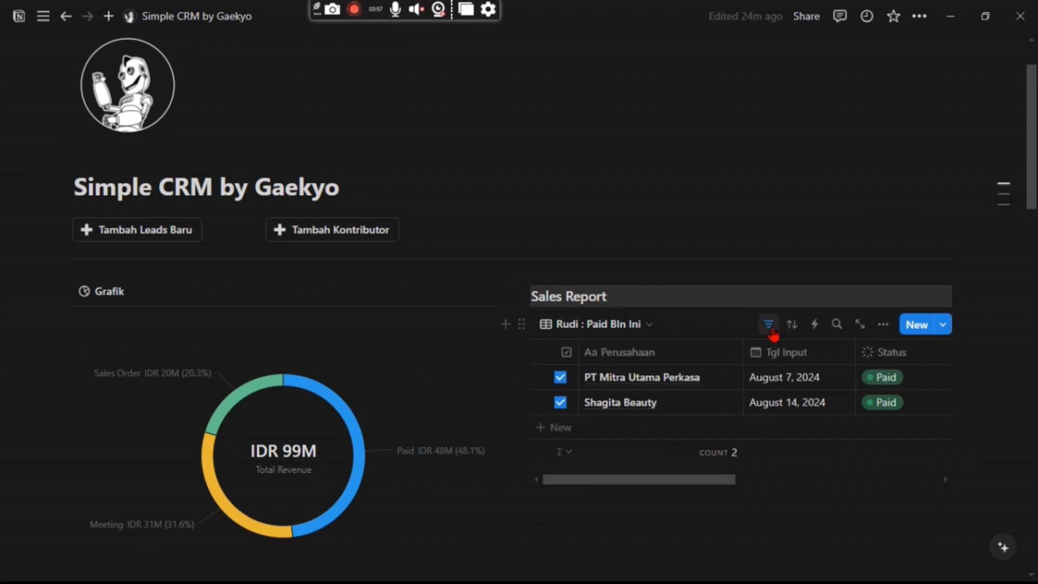
scroll(773, 333, "down", 2)
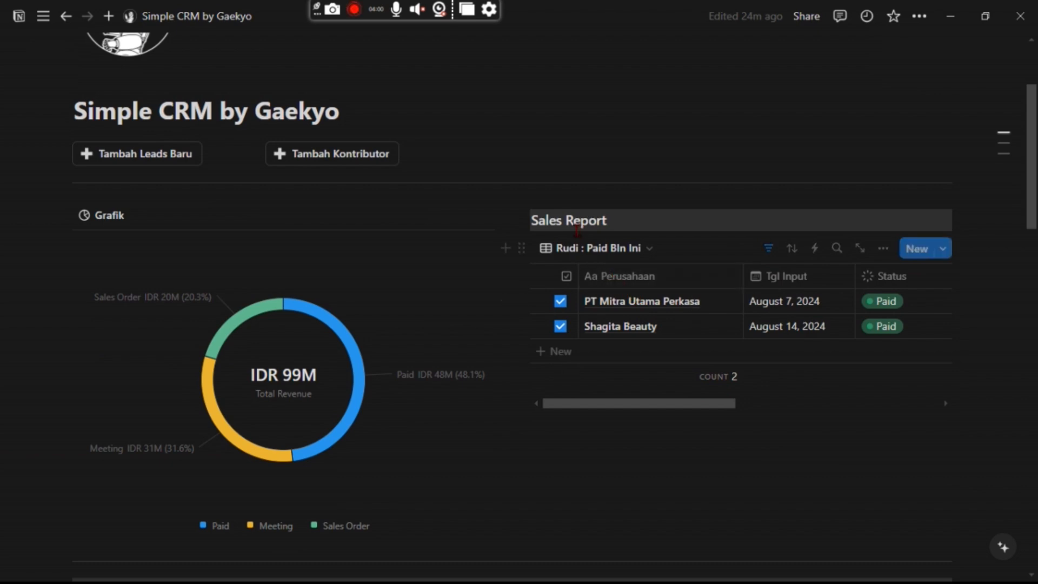
left_click(643, 258)
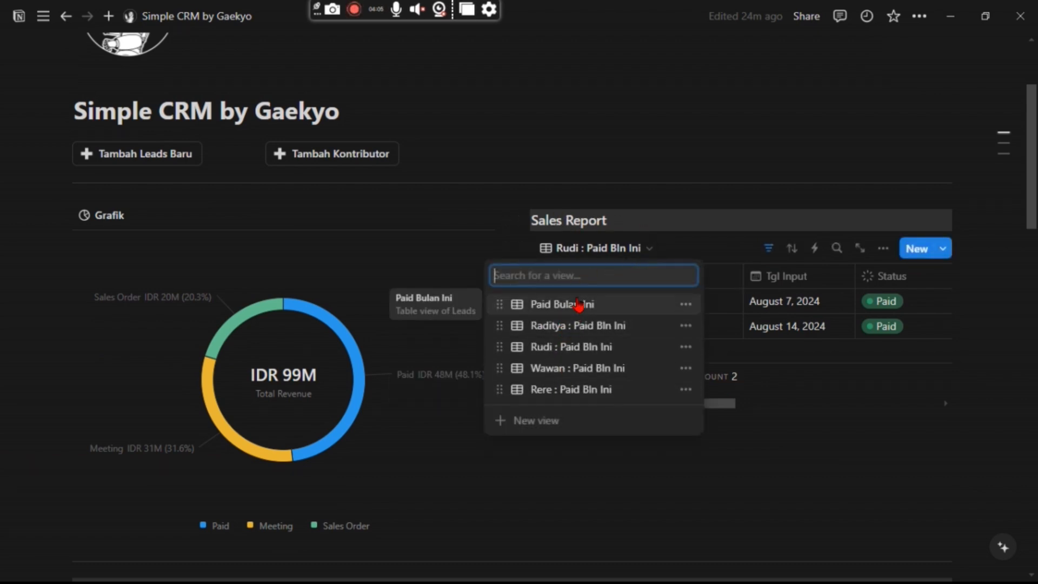
Switch the Sales Report to Paid Bulan Ini (8 deals, IDR 47,700,000) and inspect its Status: Complete filter.
left_click(541, 305)
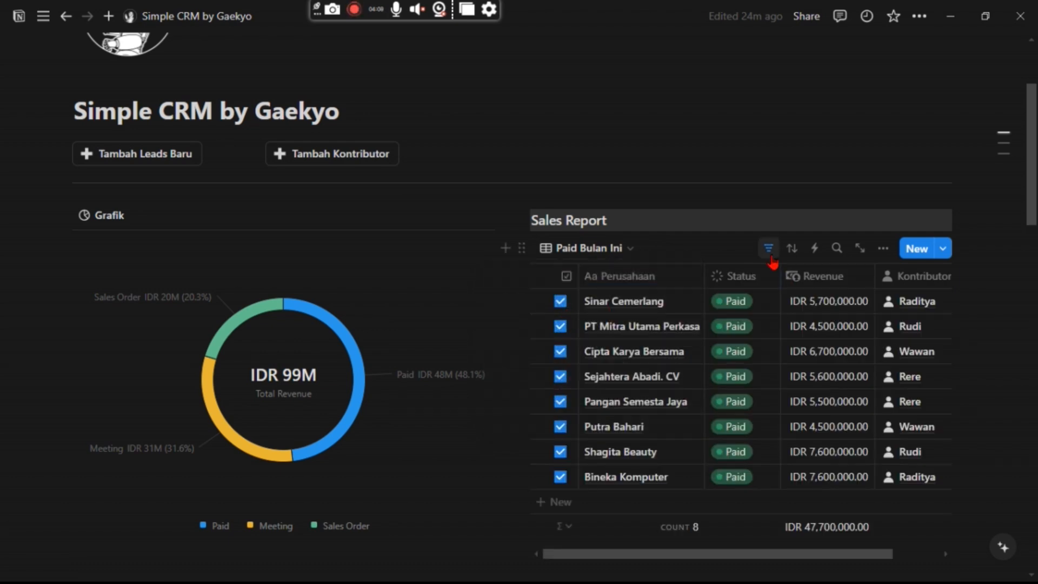
left_click(768, 249)
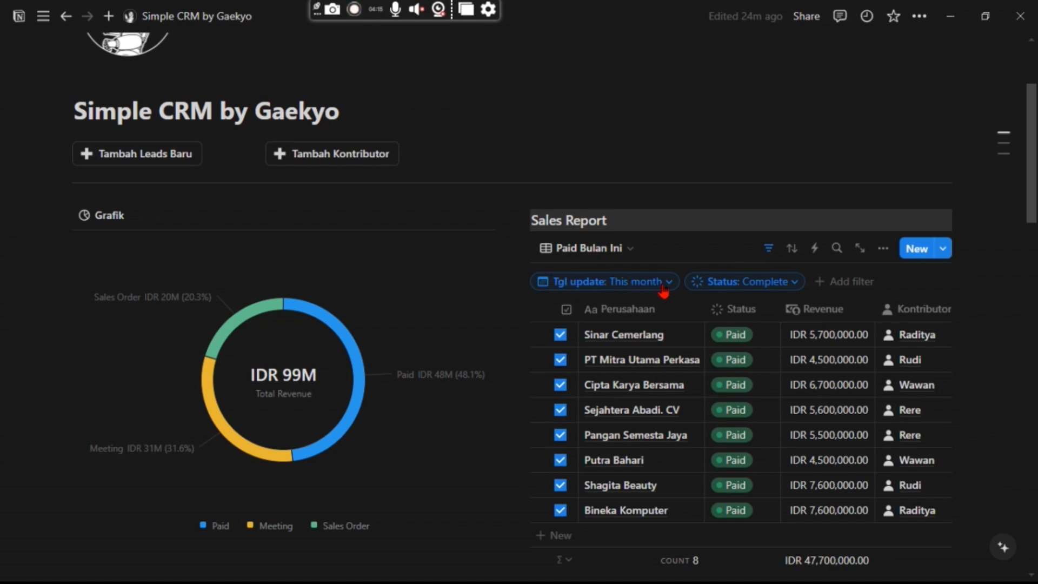
left_click(777, 286)
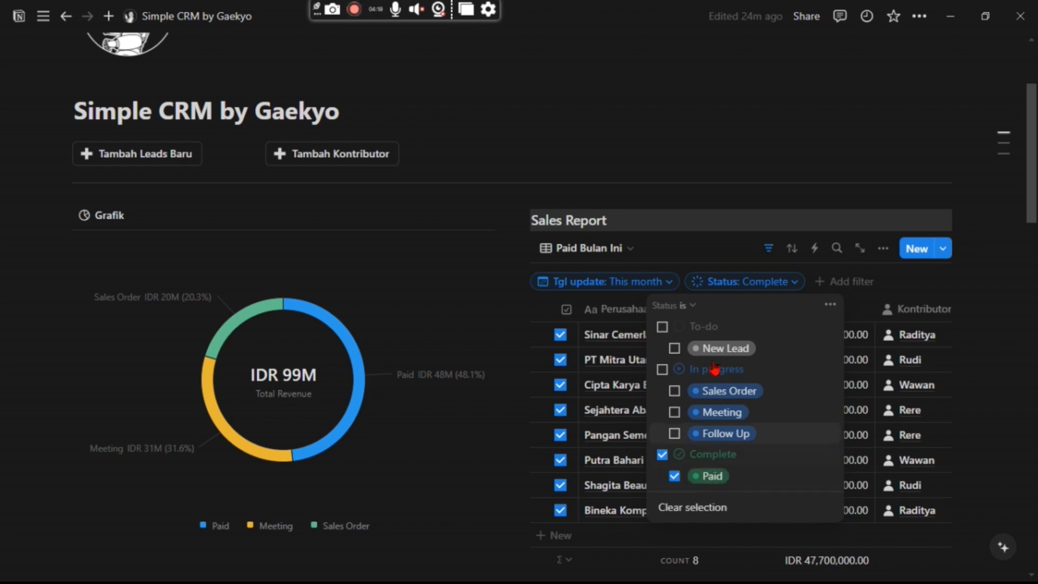
left_click(776, 283)
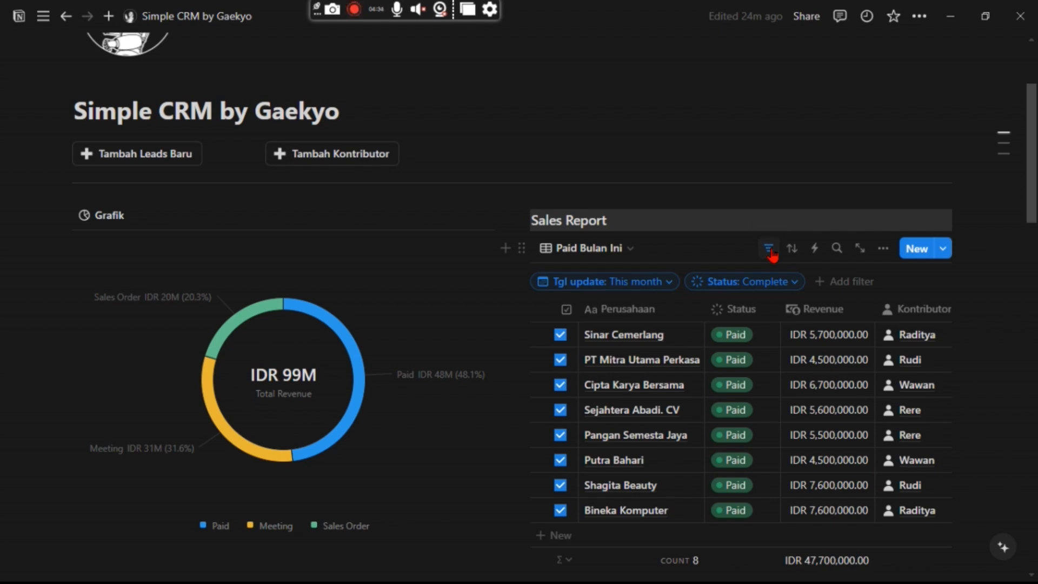
scroll(427, 303, "down", 9)
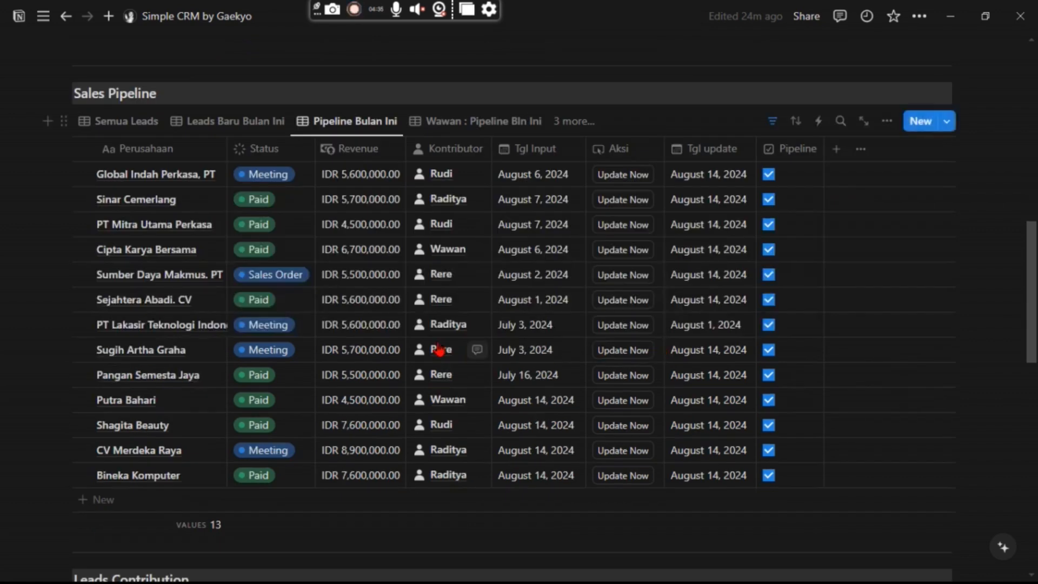
scroll(648, 296, "up", 12)
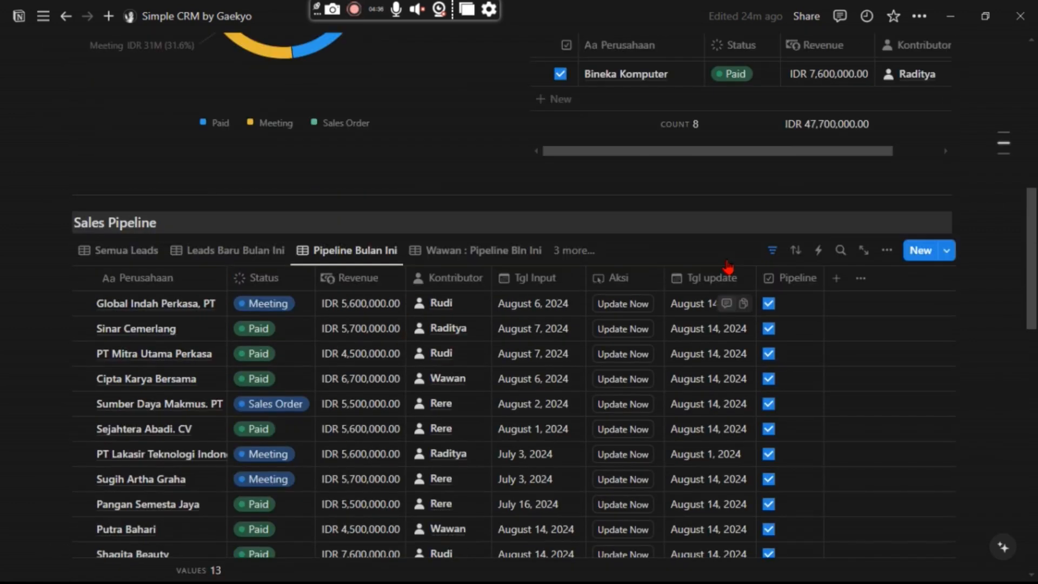
Duplicate an existing contributor's 'Paid Bln Ini' view and rename the copy for the new contributor.
left_click(630, 326)
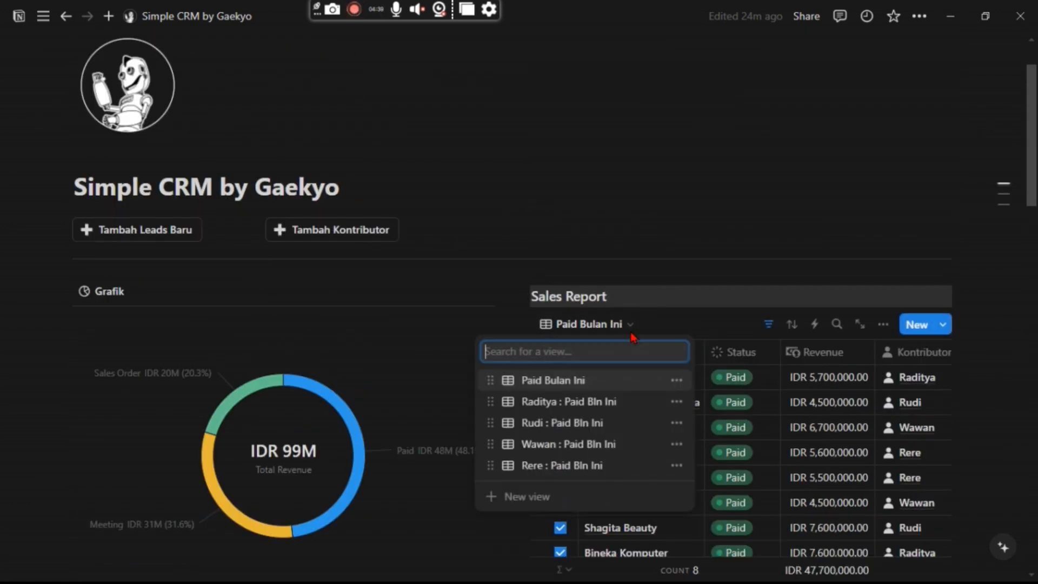
left_click(632, 328)
left_click(631, 328)
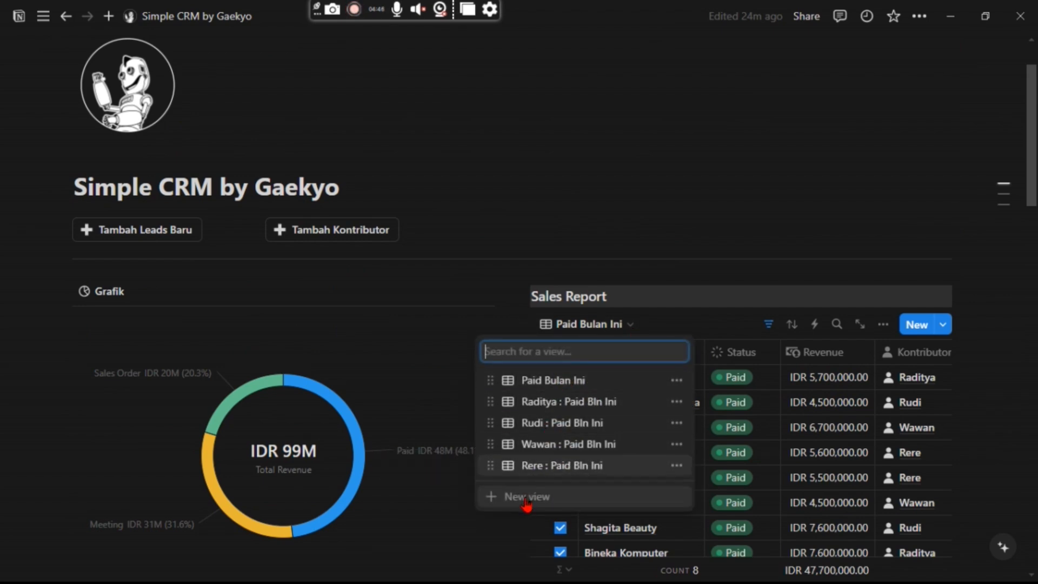
left_click(605, 402)
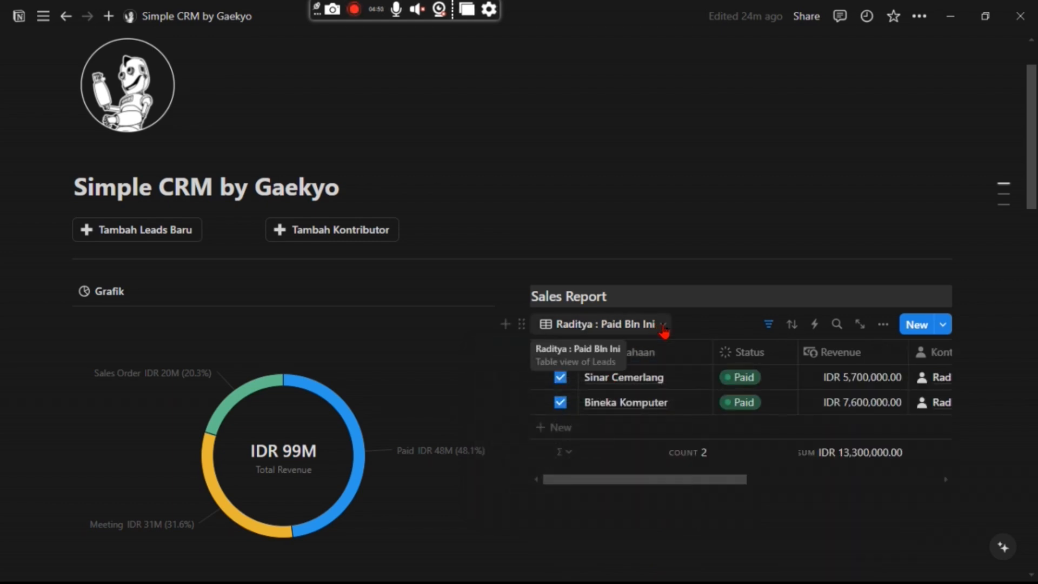
left_click(662, 326)
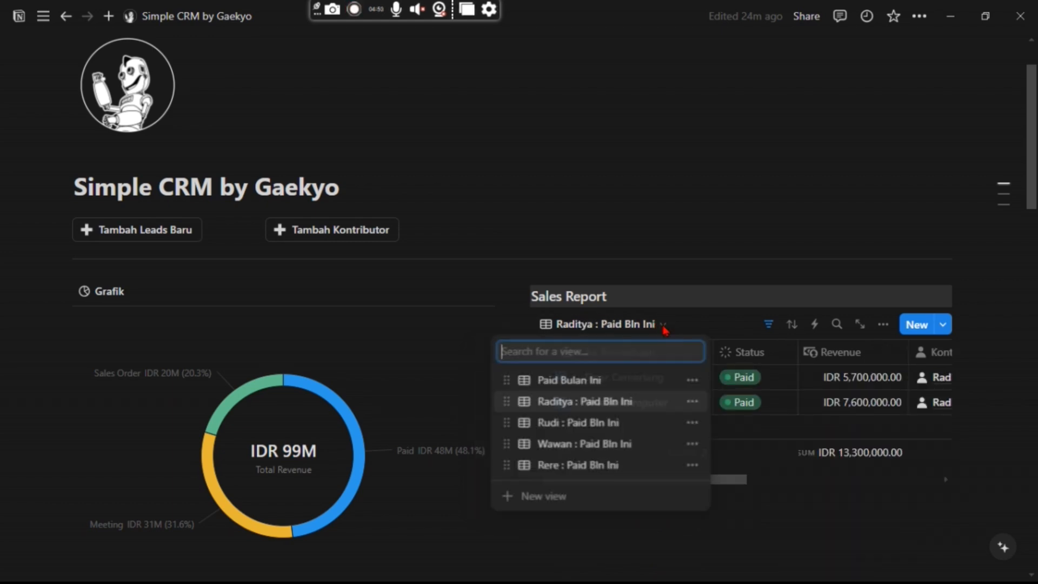
left_click(692, 402)
left_click(662, 354)
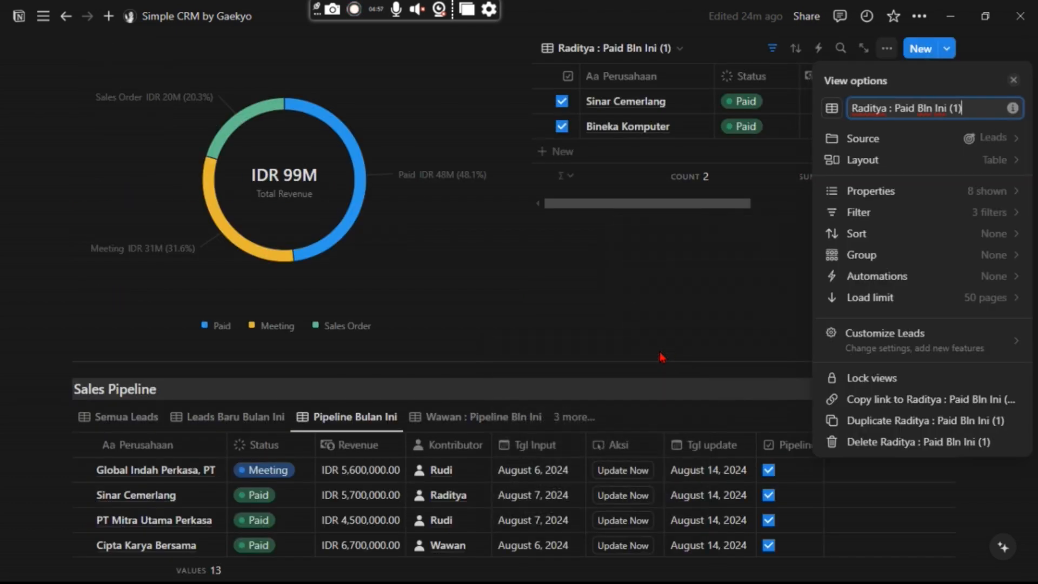
key("BackSpace")
key("BackSpace")
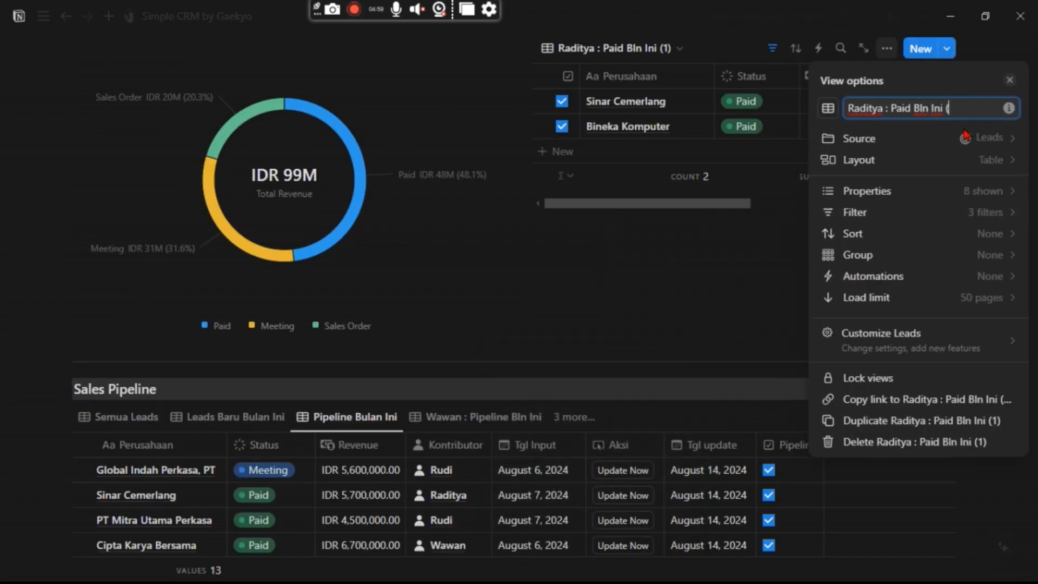
left_click(882, 108)
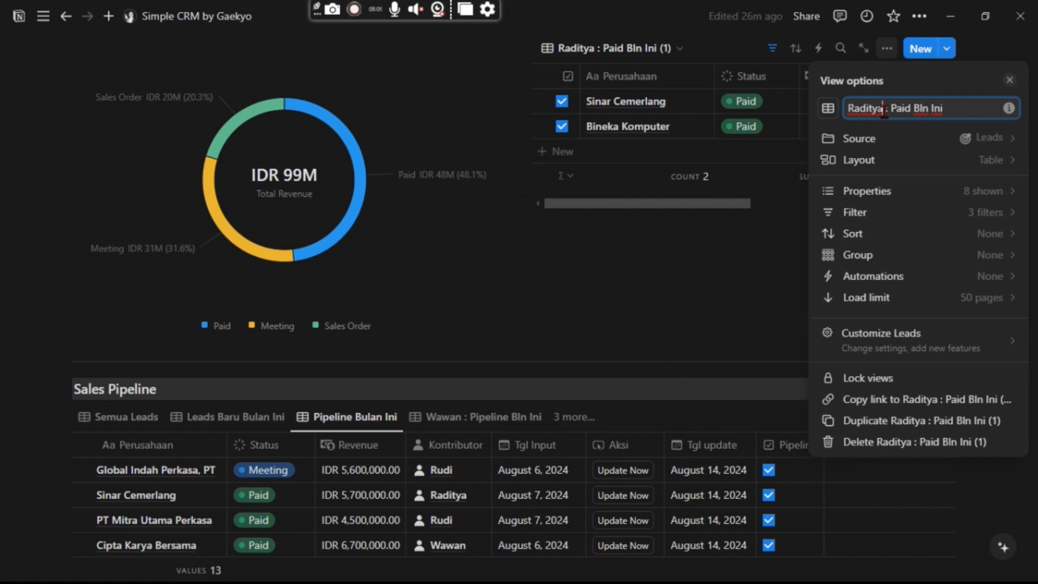
type("Reno")
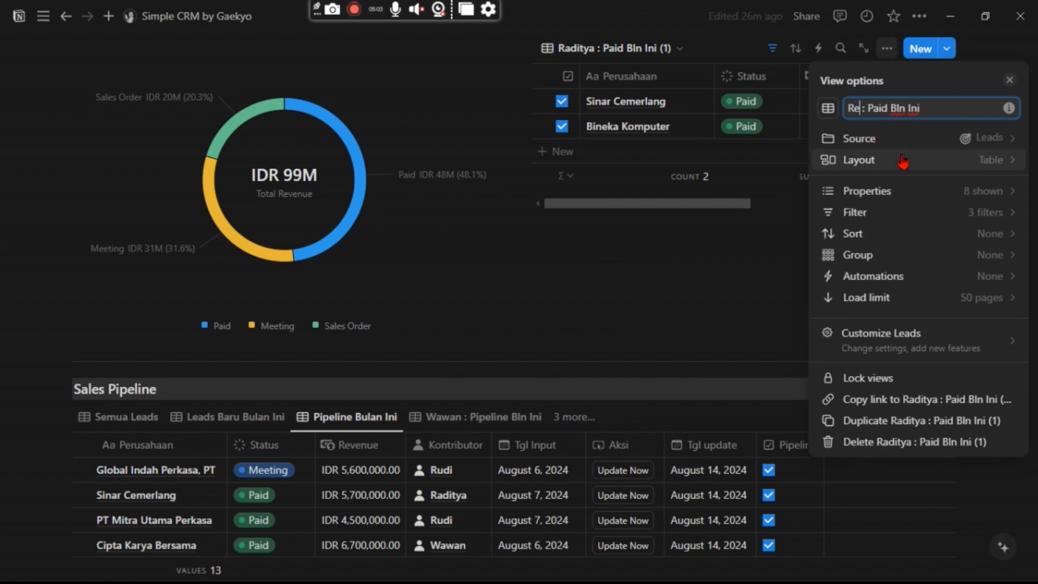
Change the copy's Kontributor filter from the original contributor to the new contributor.
left_click(929, 214)
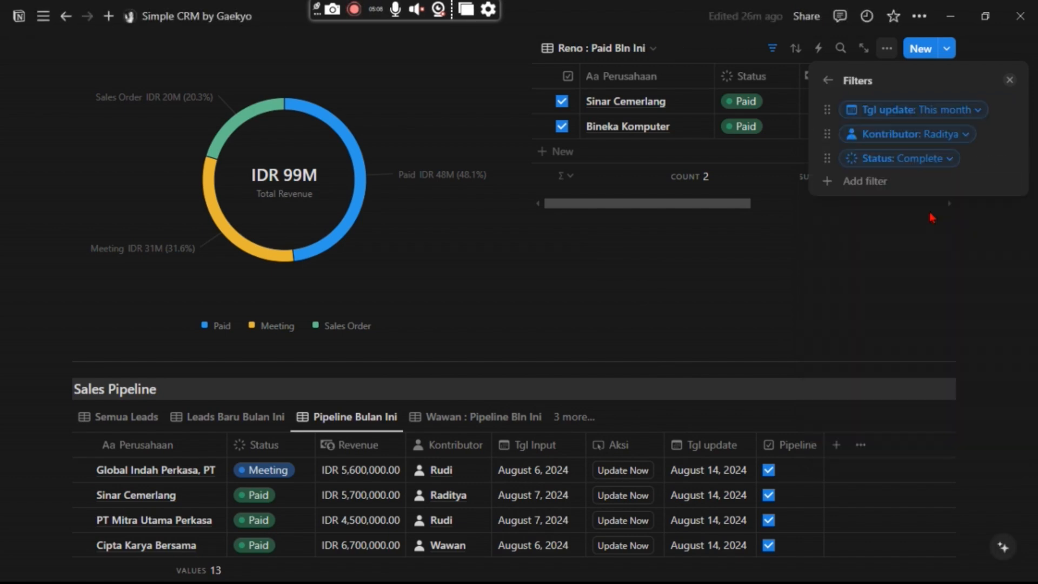
left_click(922, 136)
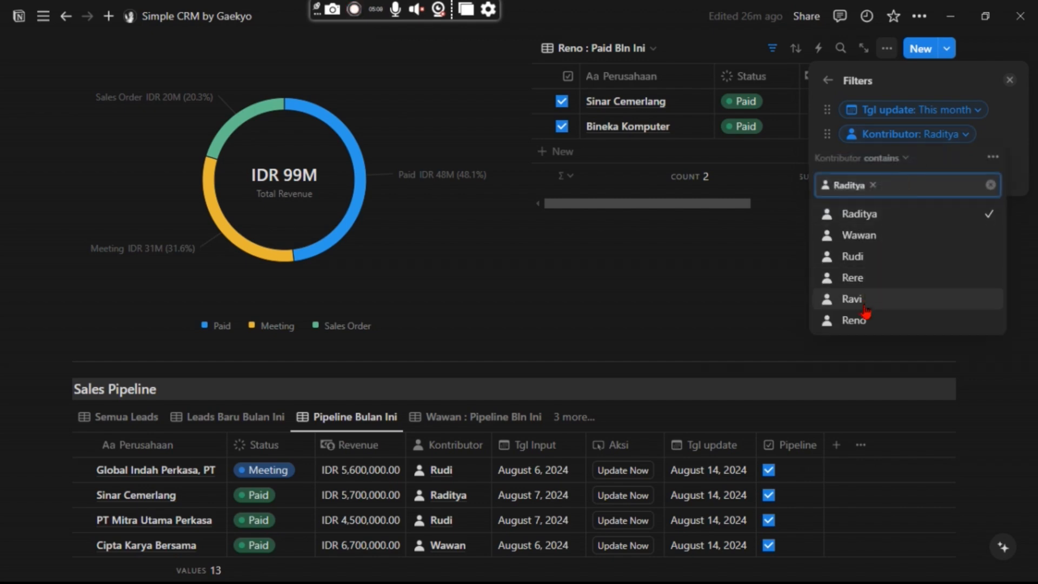
left_click(864, 319)
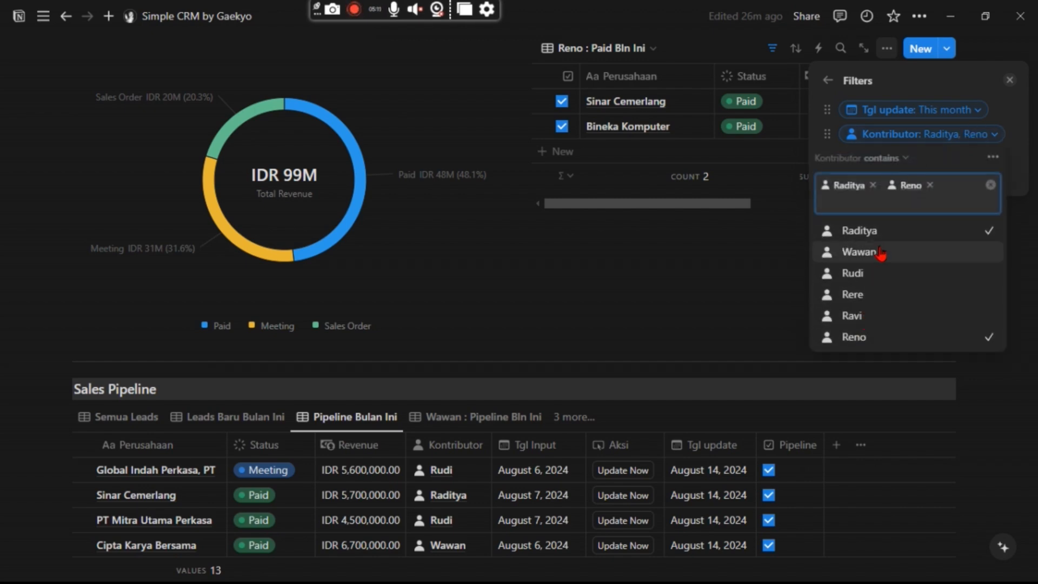
left_click(873, 187)
left_click(828, 82)
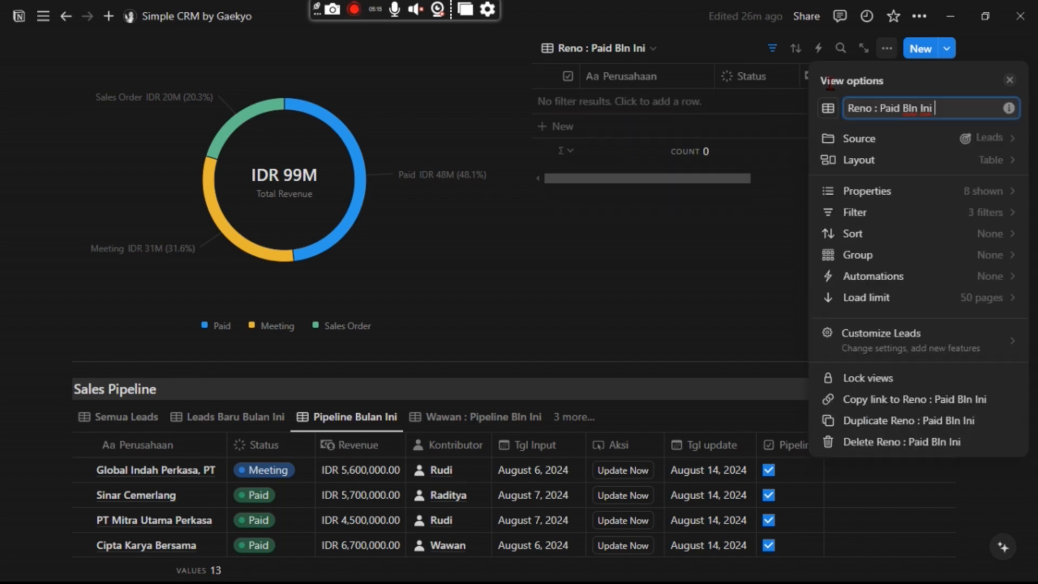
key("Escape")
scroll(741, 213, "up", 2)
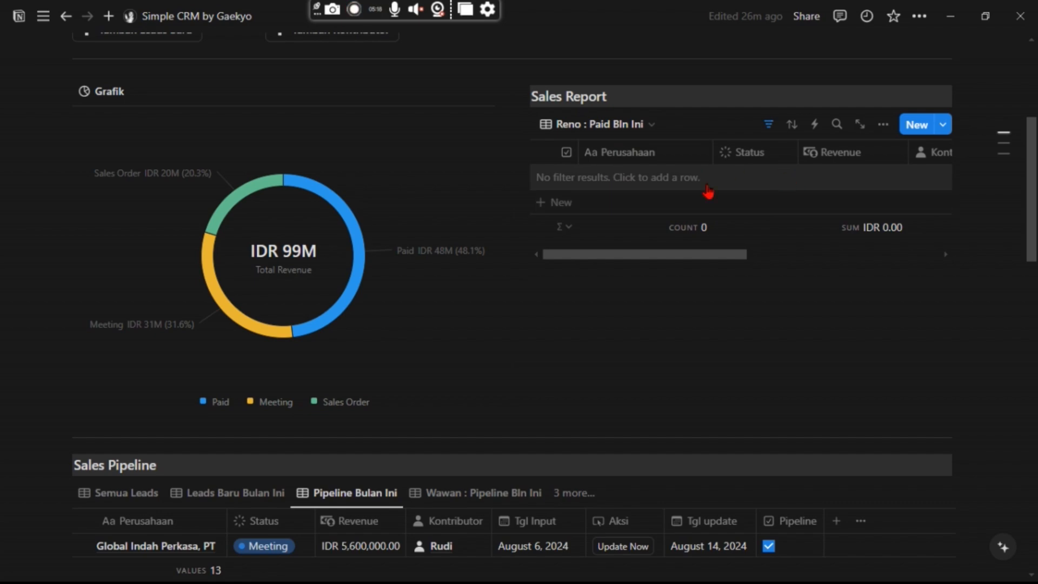
scroll(808, 222, "up", 1)
scroll(756, 224, "up", 1)
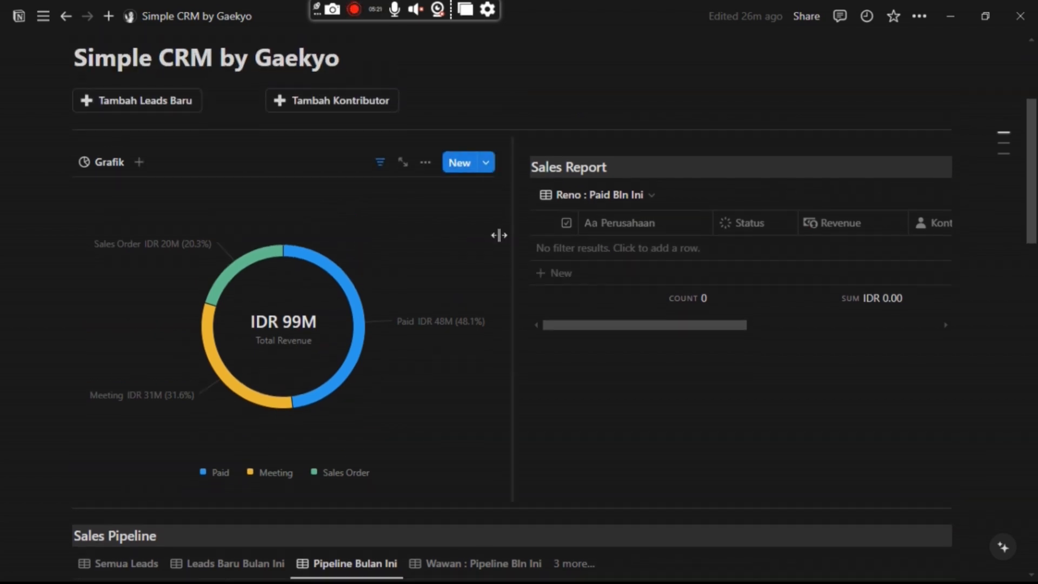
scroll(496, 238, "down", 7)
scroll(343, 308, "down", 12)
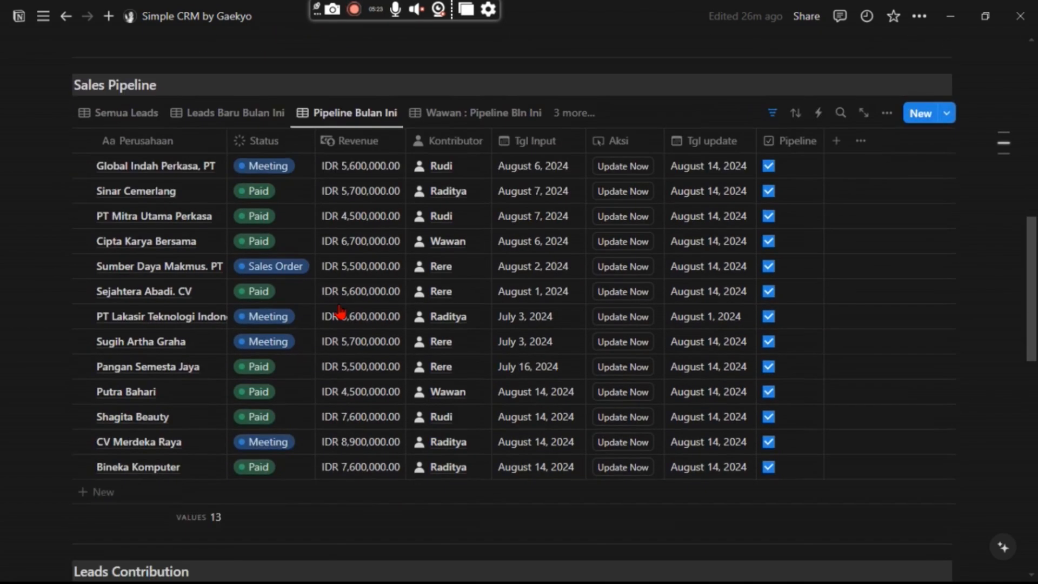
scroll(335, 325, "up", 11)
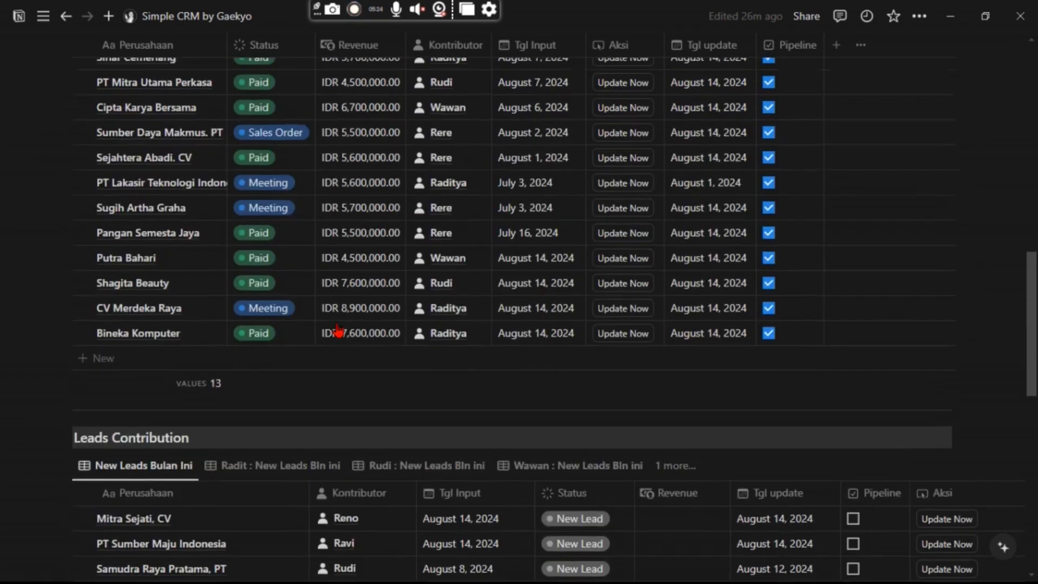
scroll(436, 310, "down", 5)
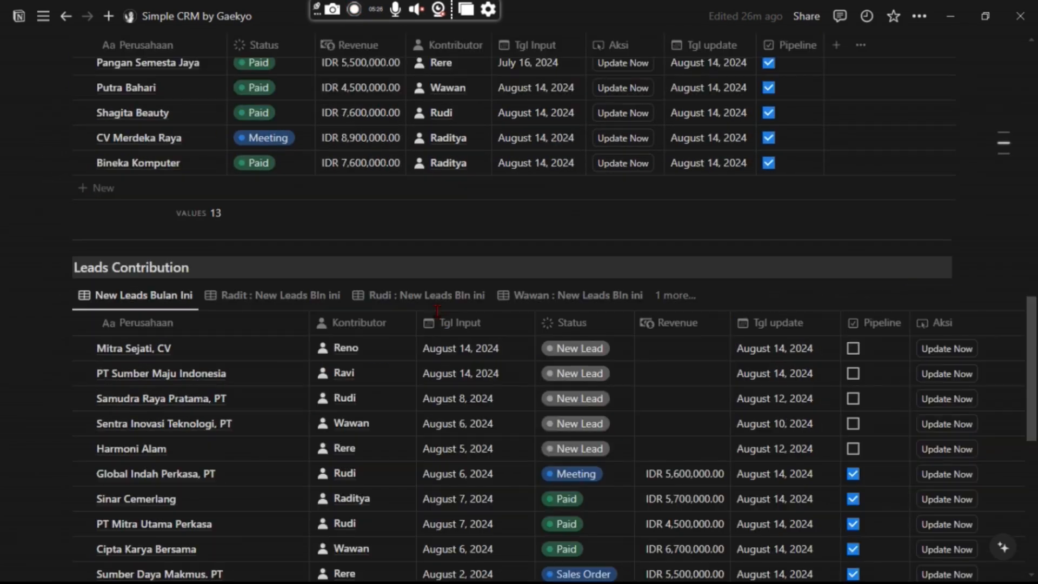
scroll(441, 321, "down", 3)
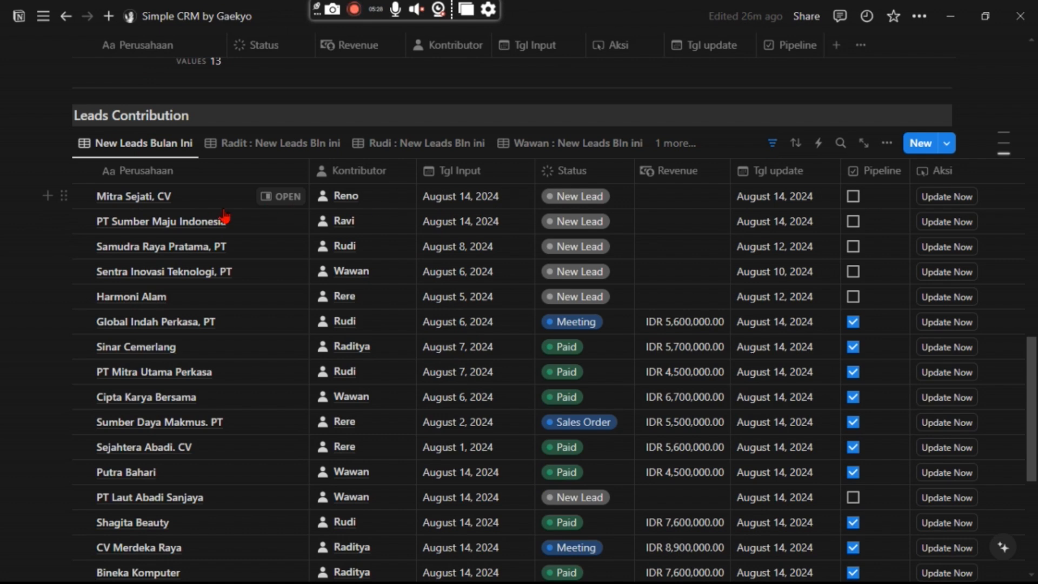
scroll(739, 274, "up", 9)
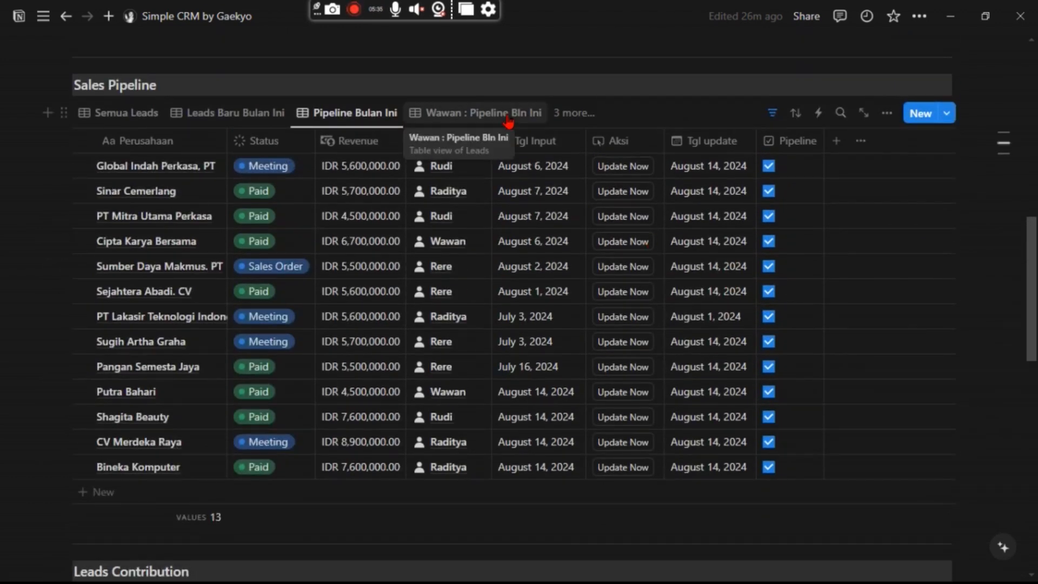
Duplicate the Wawan : Pipeline Bln Ini view.
left_click(507, 116)
left_click(510, 119)
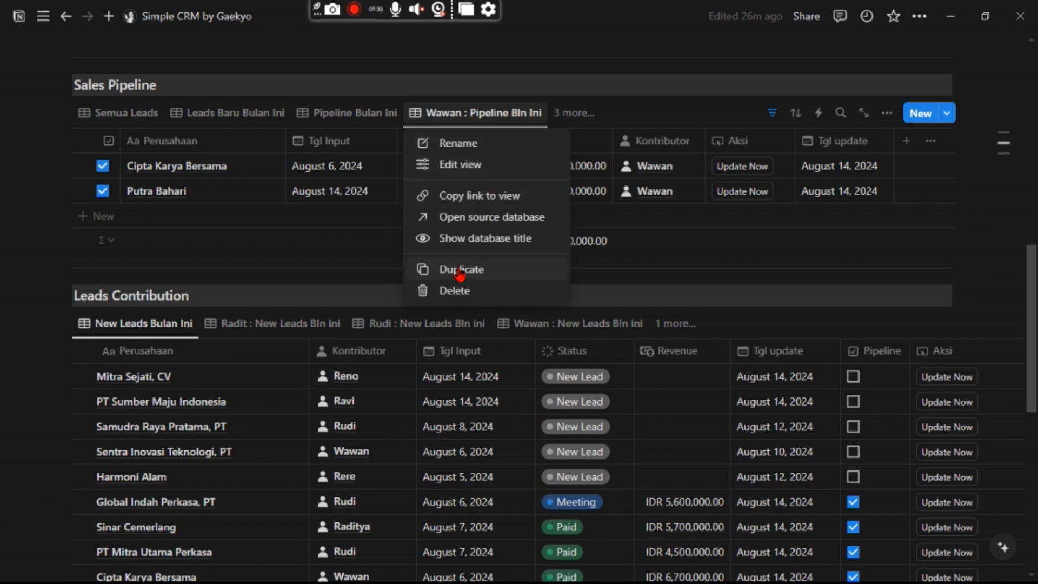
key("Return")
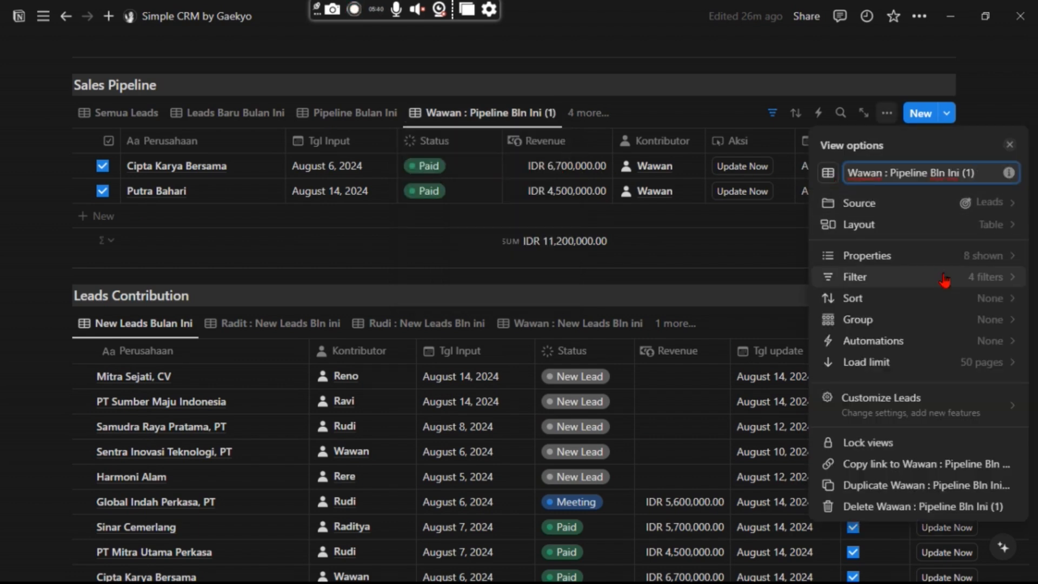
Change the copy's Kontributor filter from Wawan to Reno.
left_click(939, 279)
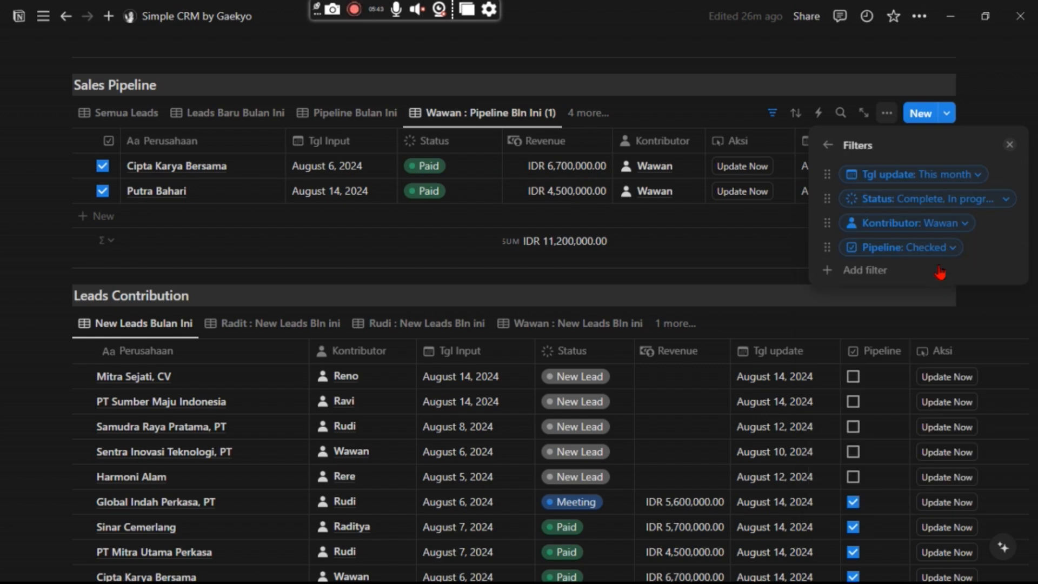
left_click(940, 229)
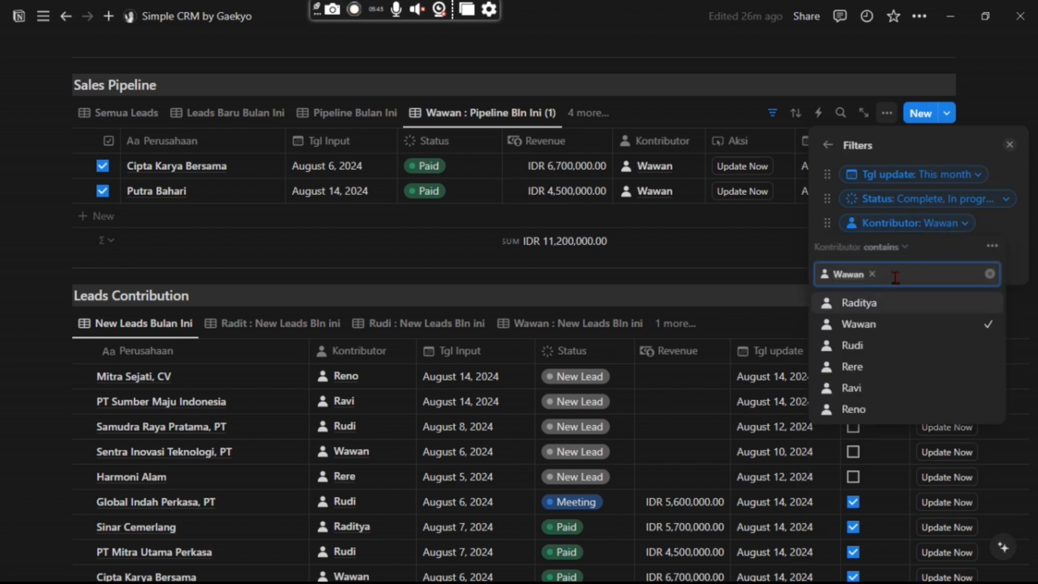
left_click(857, 410)
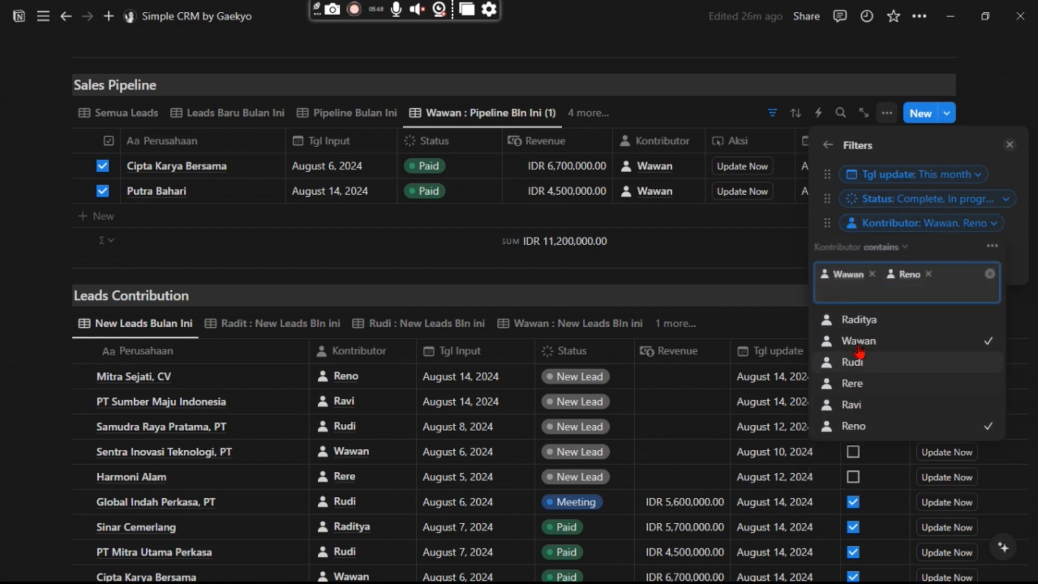
left_click(873, 274)
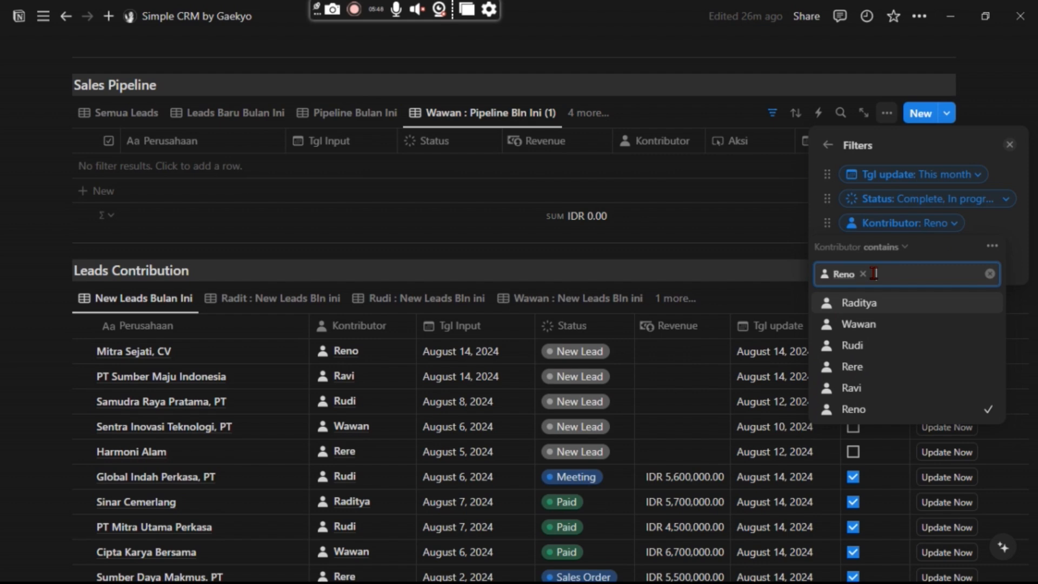
left_click(828, 146)
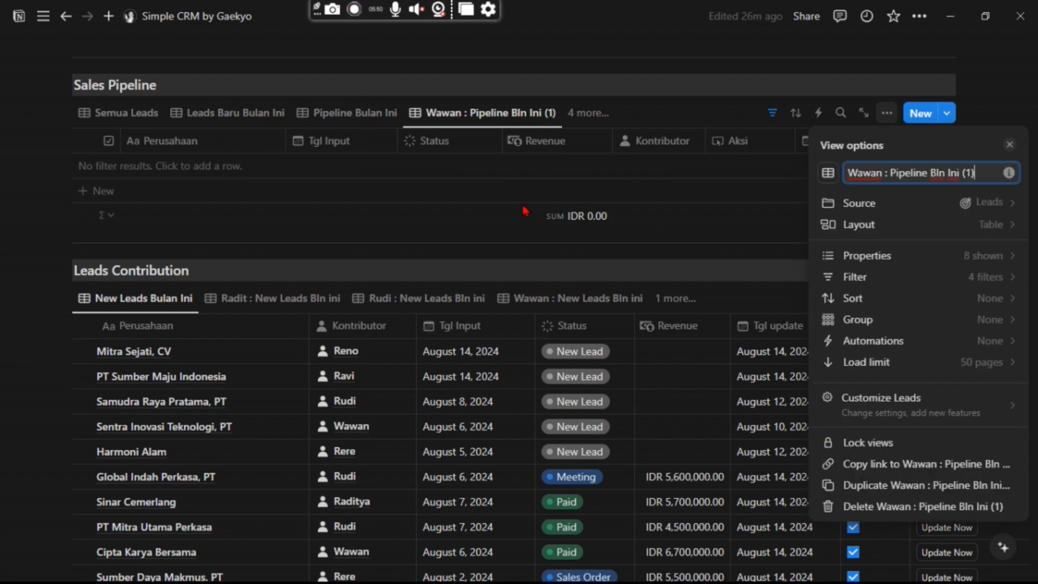
left_click(1008, 144)
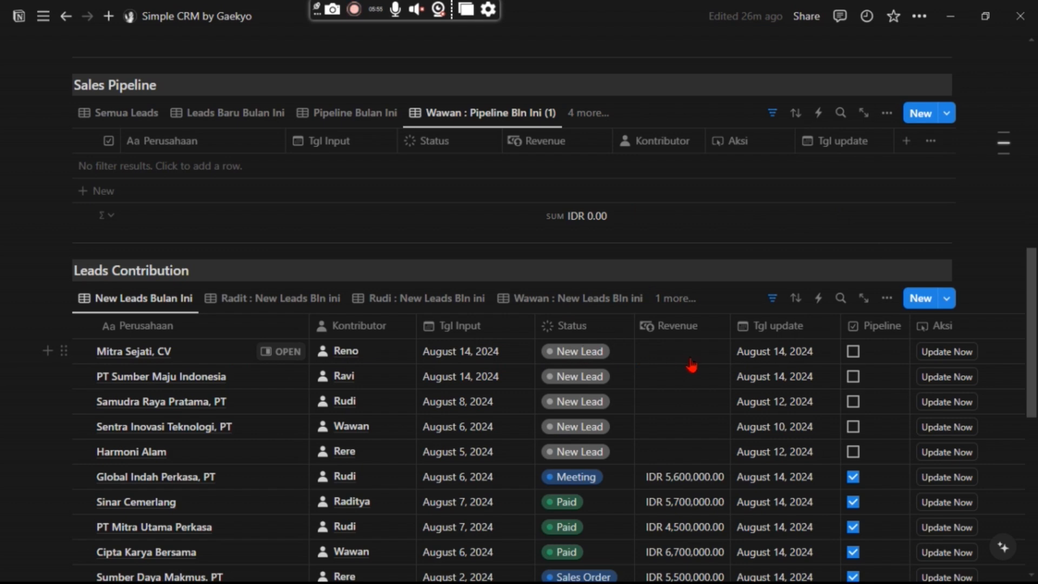
Make Mitra Sejati, CV a Sales Order with revenue 7,800,000 and tick its Pipeline checkbox.
left_click(548, 356)
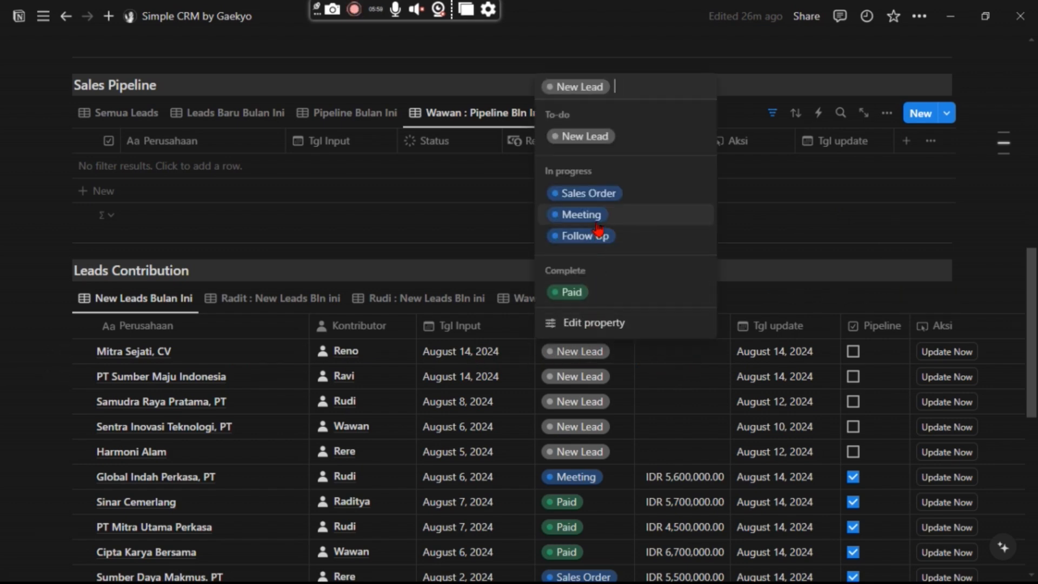
left_click(594, 199)
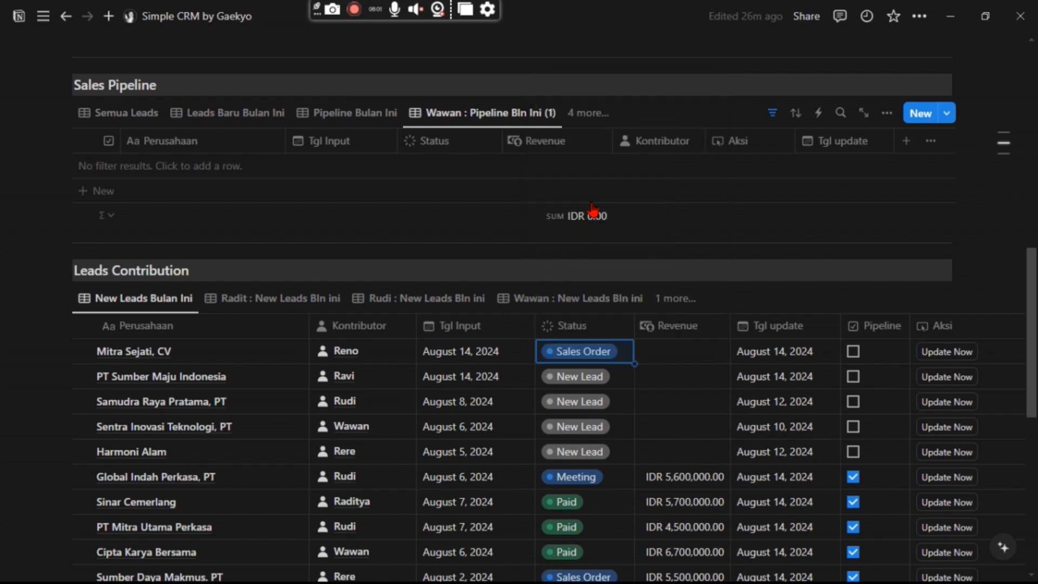
left_click(692, 351)
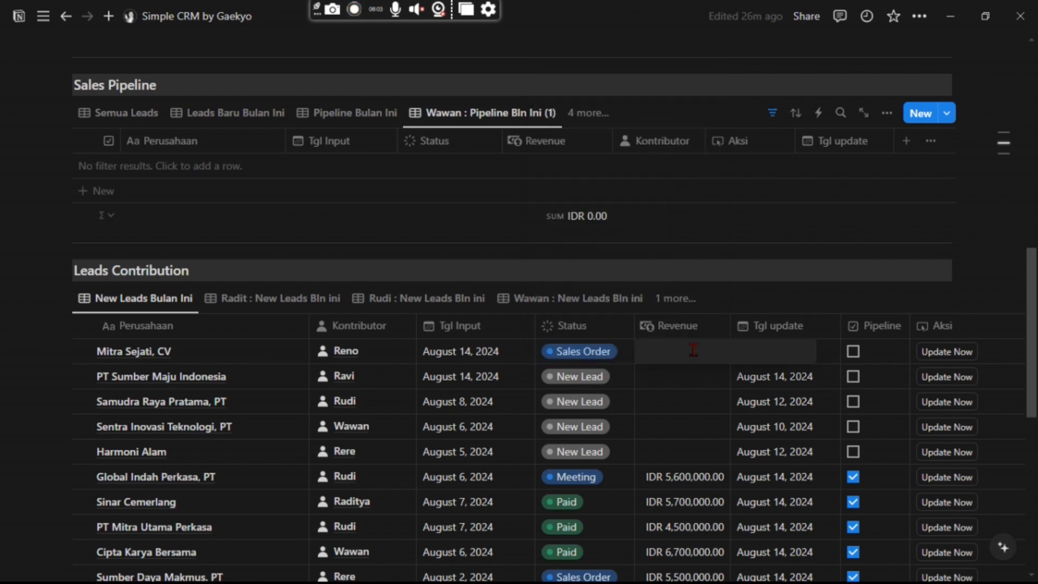
type("7800000")
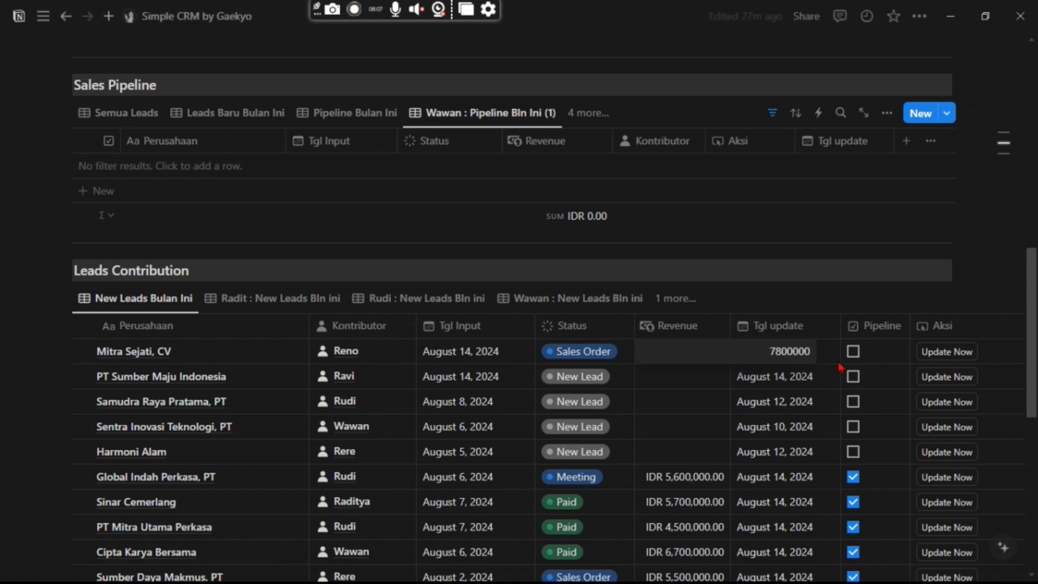
key("Return")
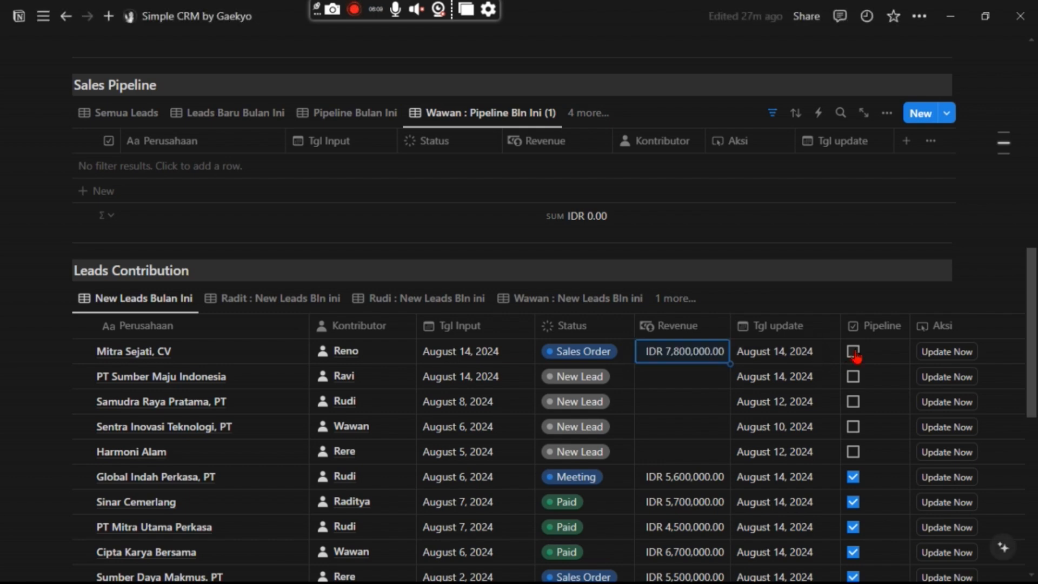
left_click(852, 352)
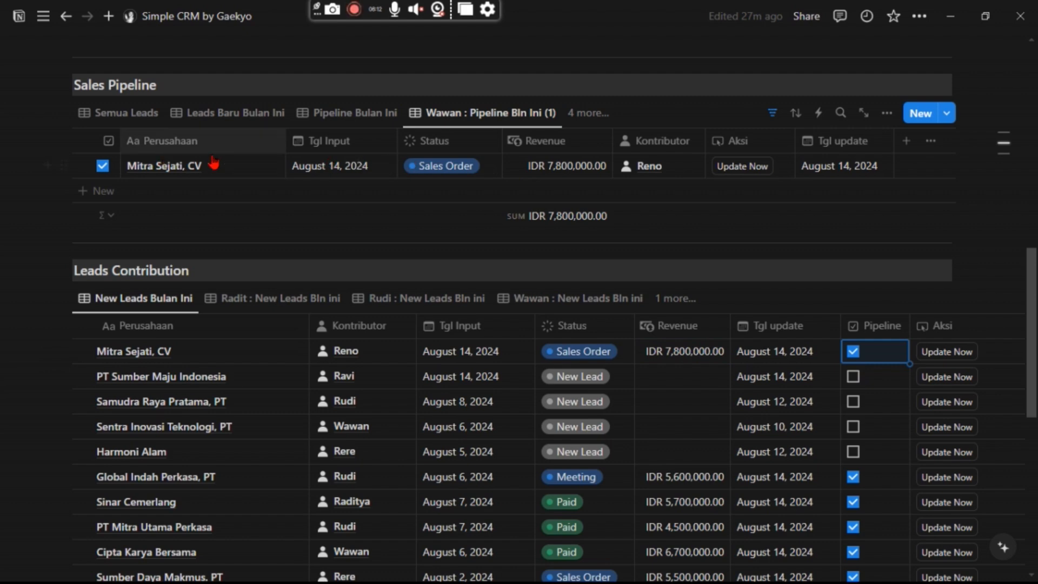
Mark Mitra Sejati, CV as Paid and run Update Now on its record.
scroll(732, 201, "up", 3)
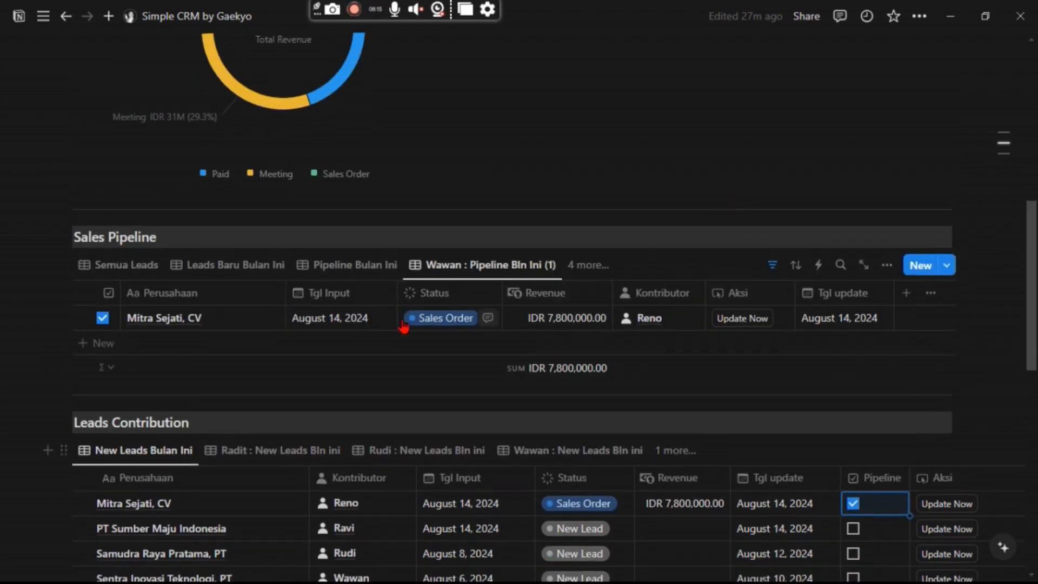
scroll(683, 308, "up", 7)
scroll(687, 313, "up", 3)
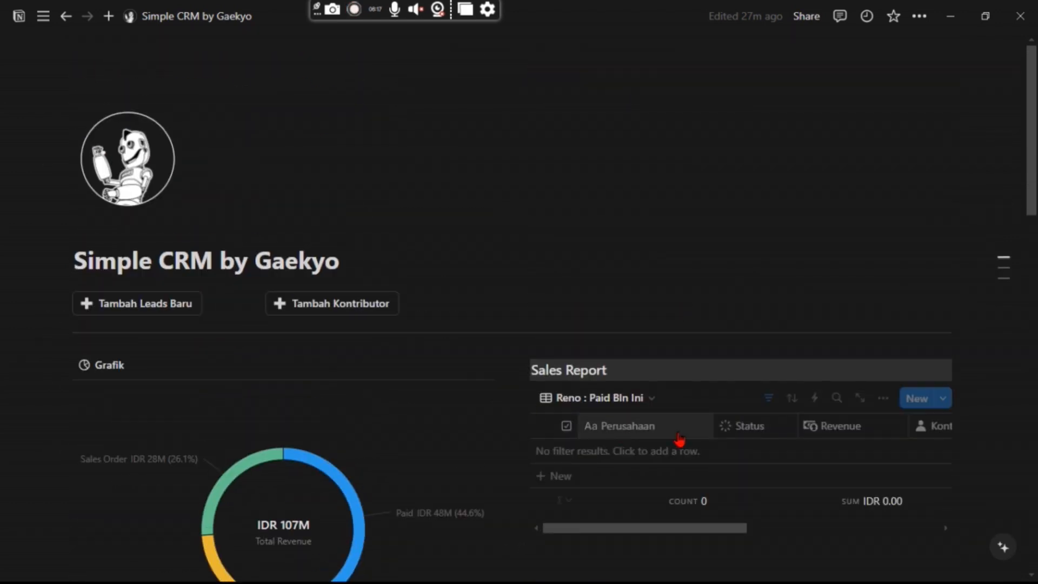
scroll(679, 440, "down", 3)
scroll(732, 290, "down", 7)
scroll(661, 347, "down", 2)
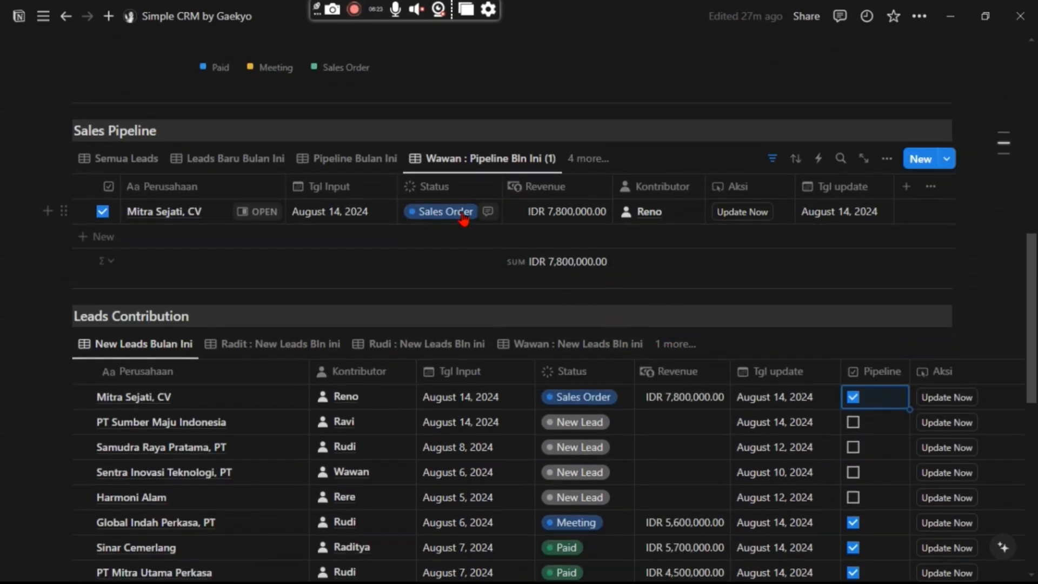
left_click(463, 213)
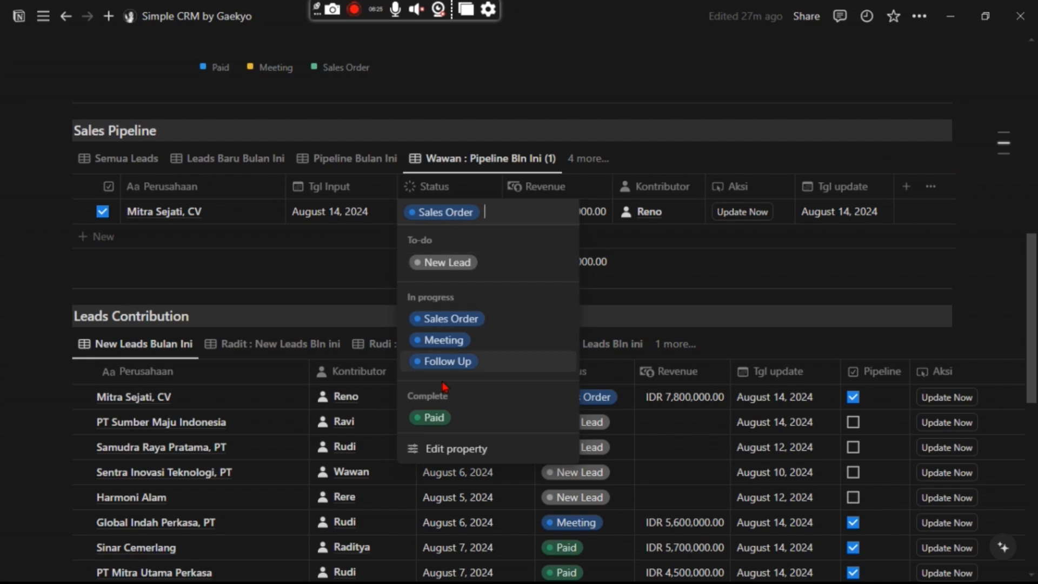
left_click(434, 417)
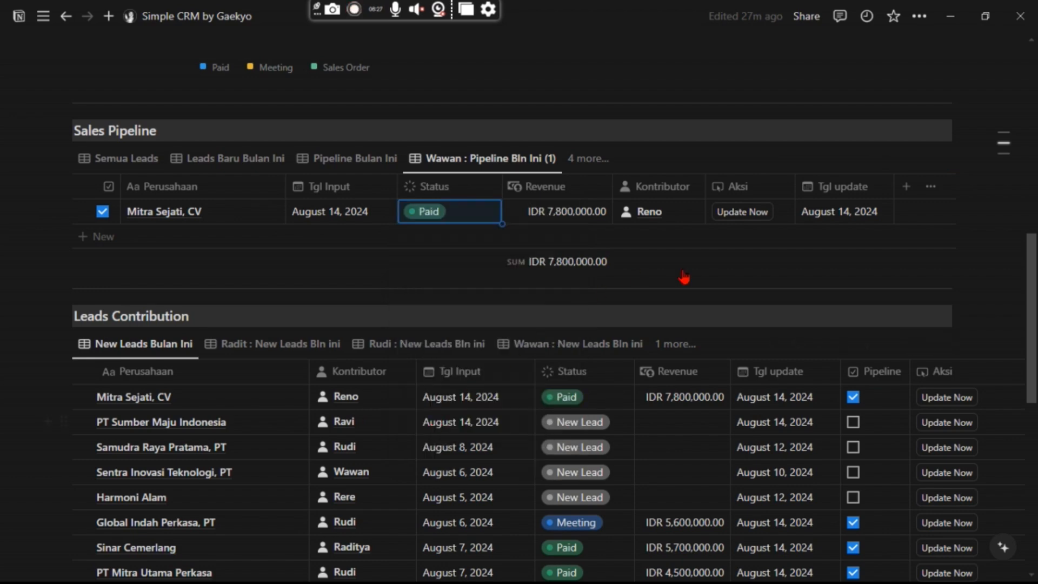
left_click(751, 216)
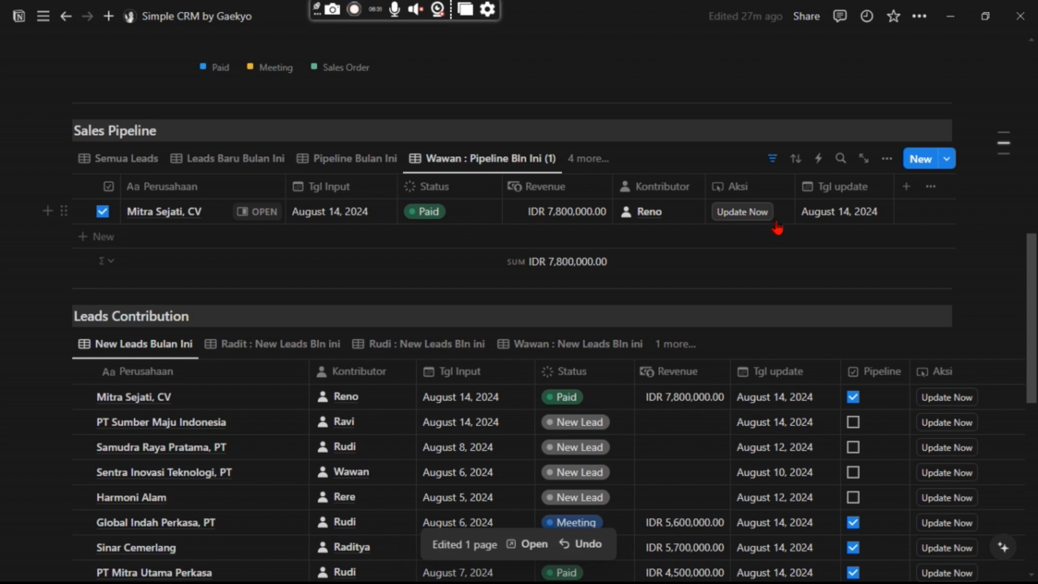
scroll(851, 222, "up", 1)
scroll(851, 221, "up", 6)
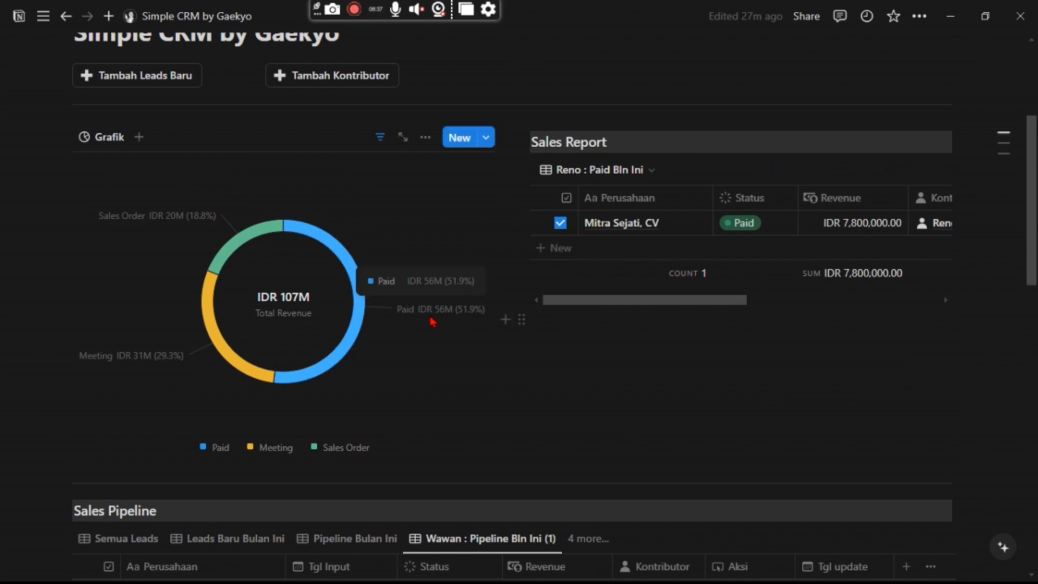
Review the donut chart's Status filter choices, leaving them unchanged.
scroll(431, 322, "up", 2)
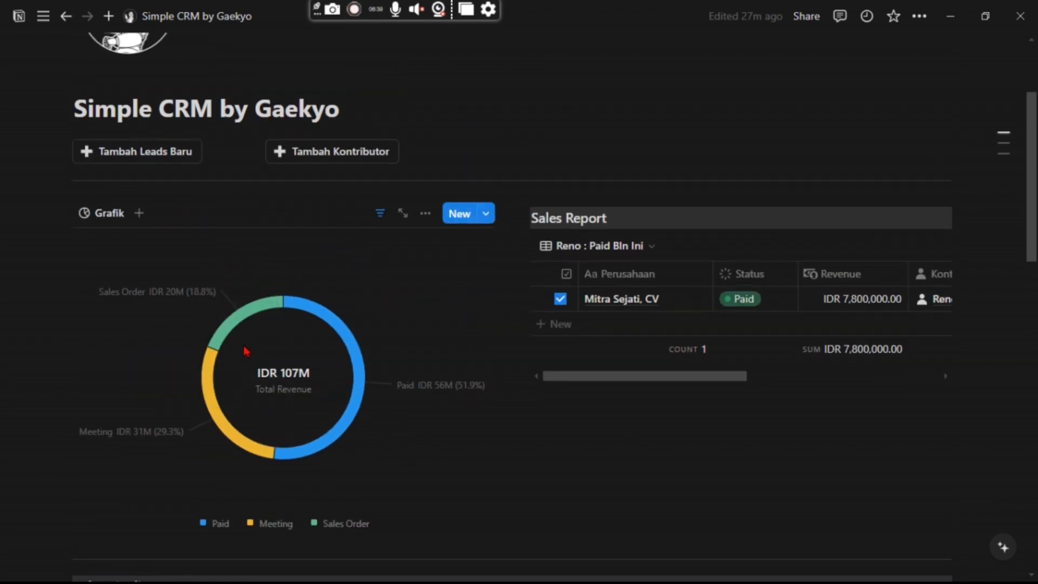
left_click(380, 213)
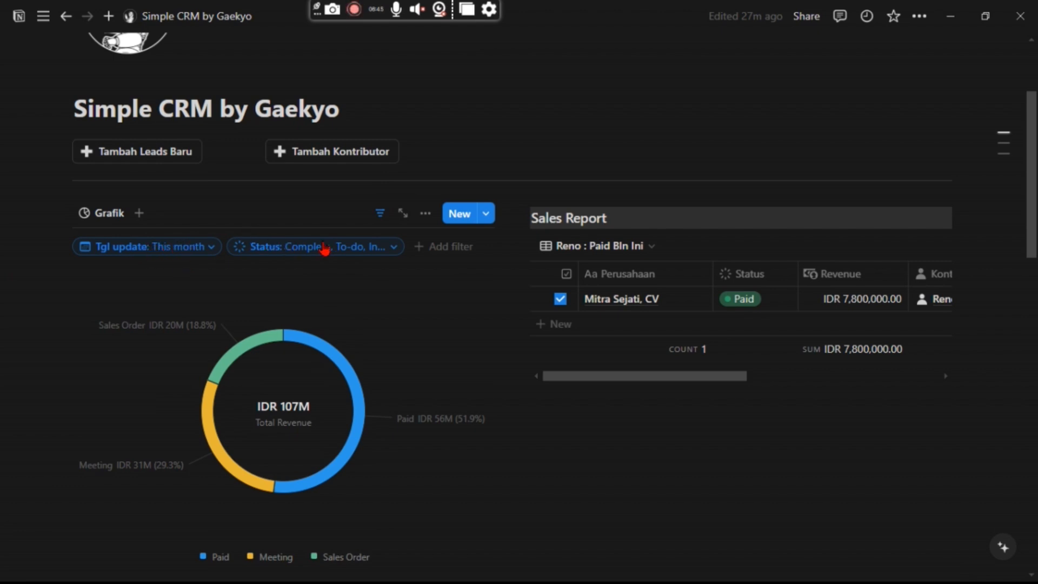
left_click(353, 250)
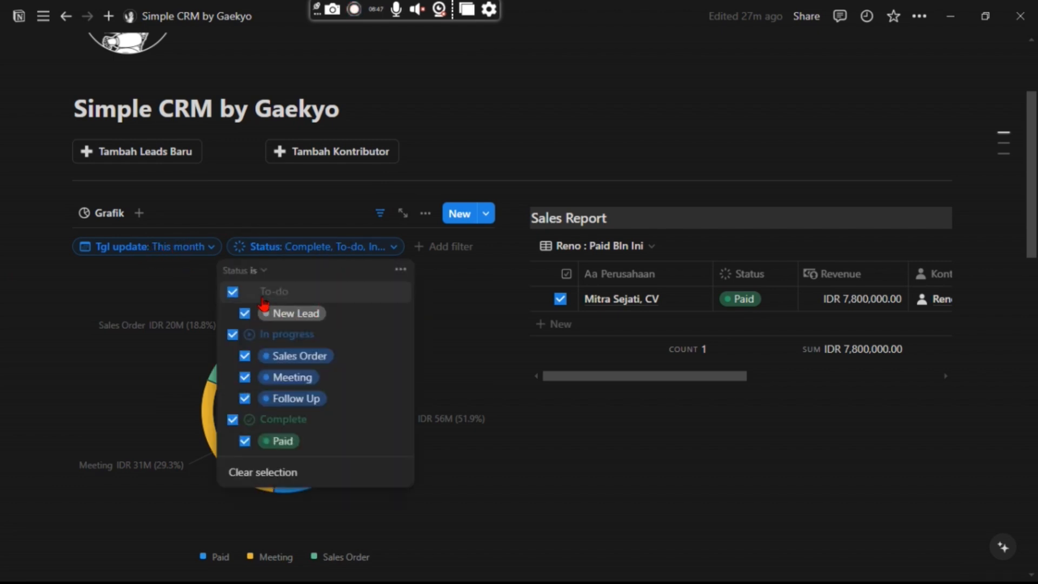
left_click(344, 248)
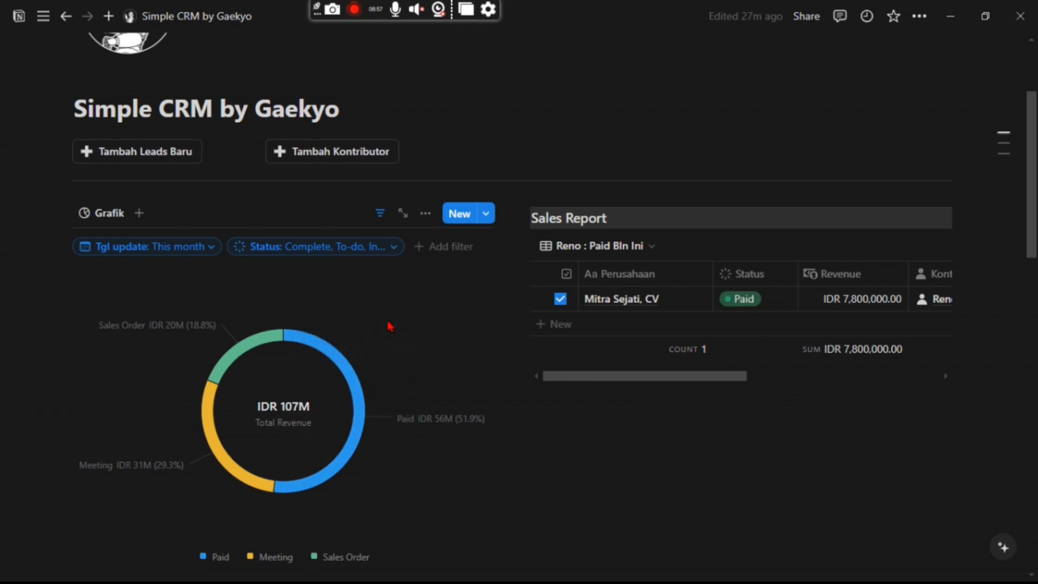
Group the donut chart by Kontributor, keeping each slice as the Revenue sum.
left_click(427, 219)
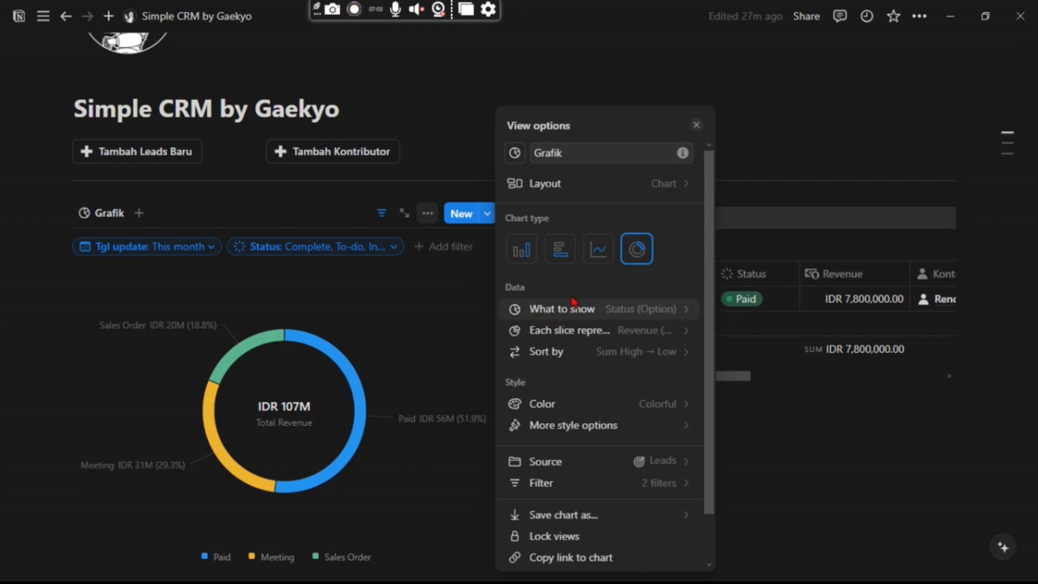
left_click(652, 316)
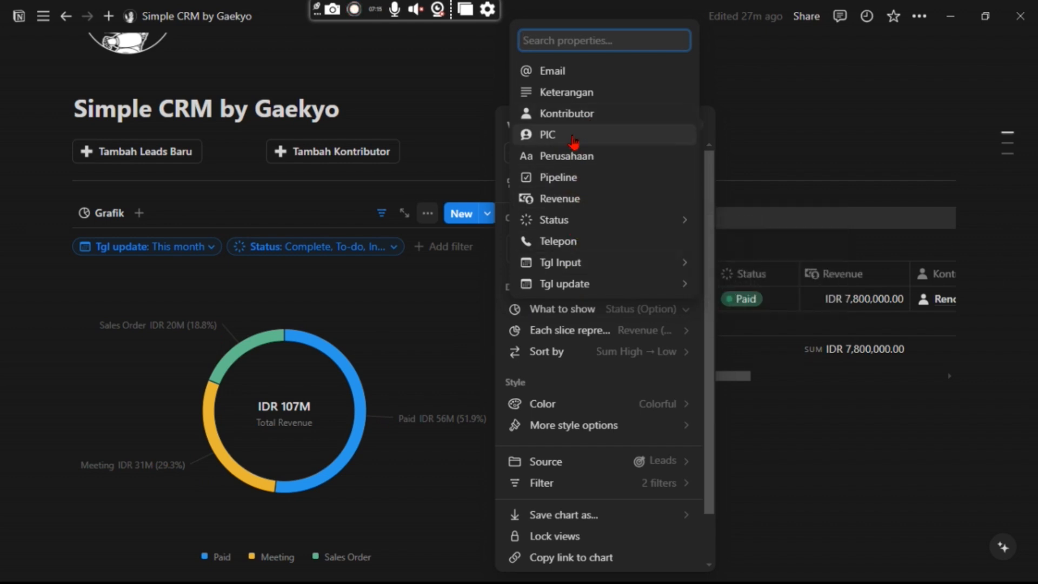
left_click(569, 117)
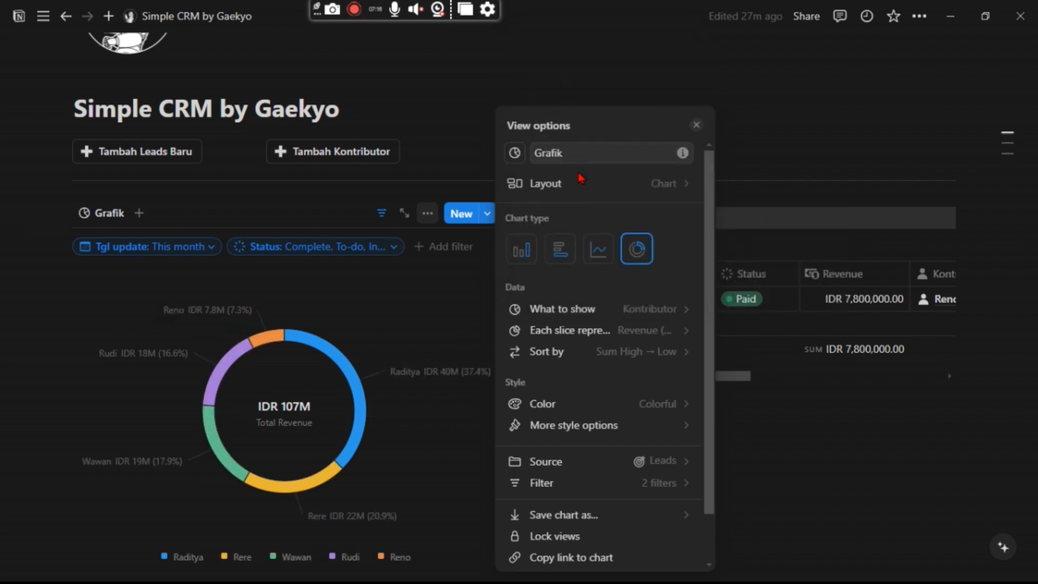
left_click(643, 336)
mouse_move(638, 114)
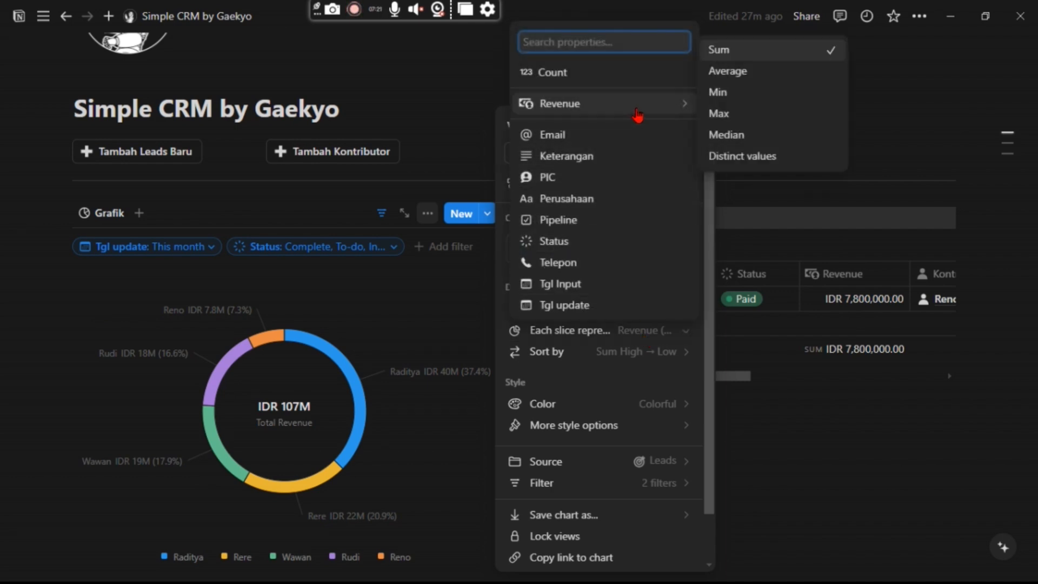
left_click(448, 98)
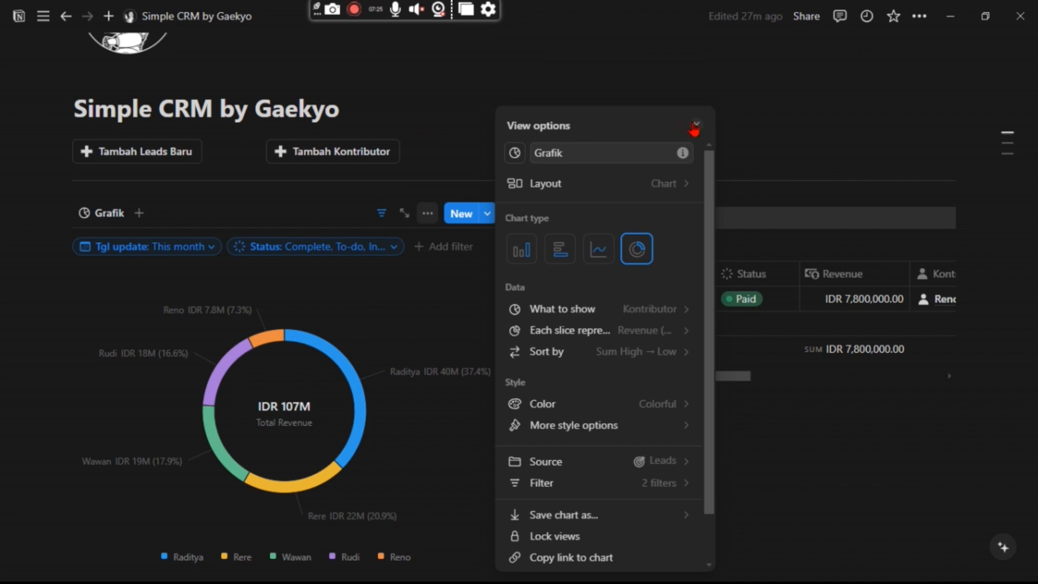
left_click(696, 125)
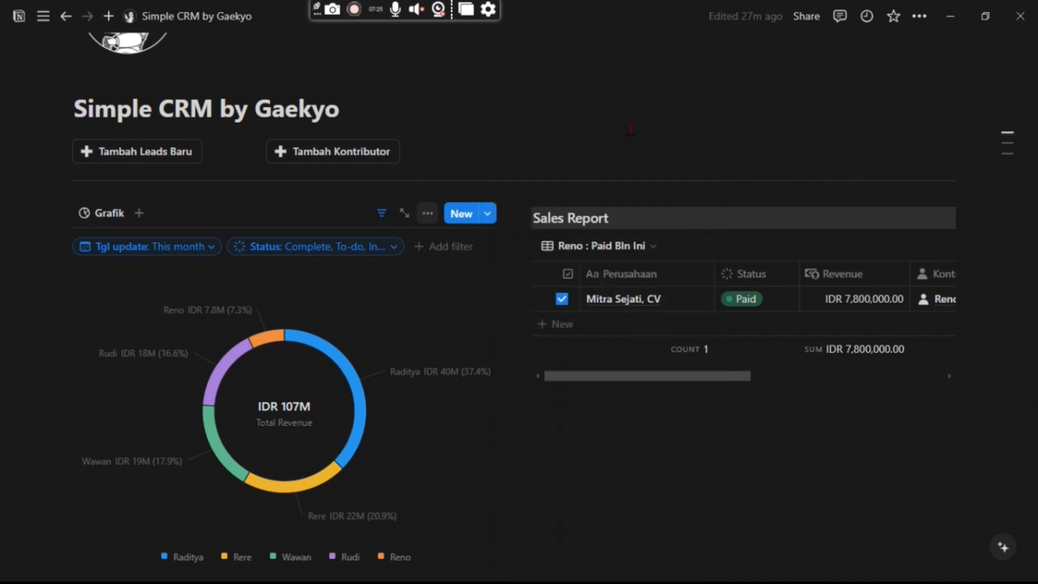
Exclude To-do and In progress from the chart's Status filter, leaving only Complete.
left_click(395, 249)
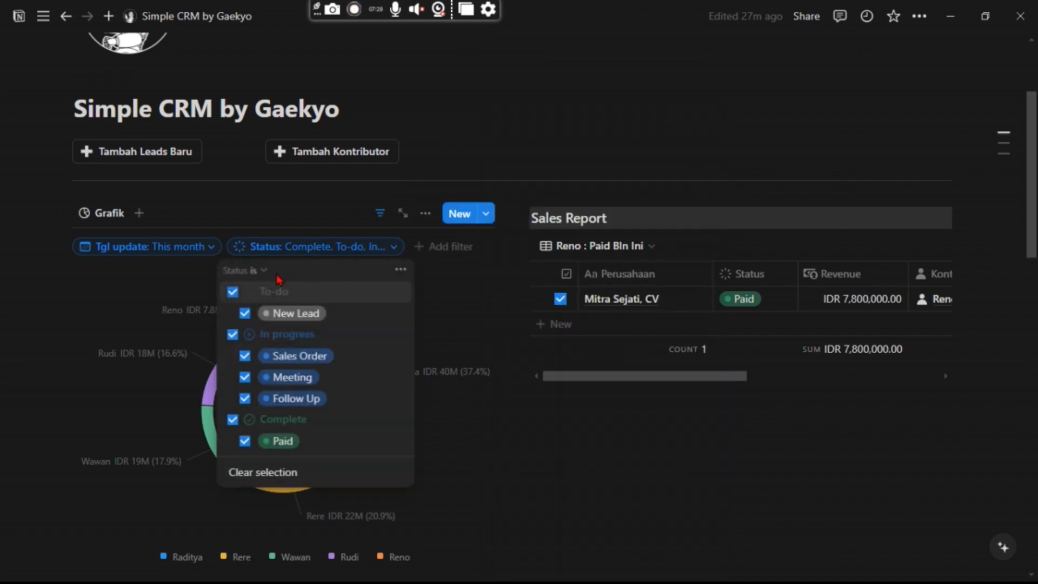
left_click(232, 295)
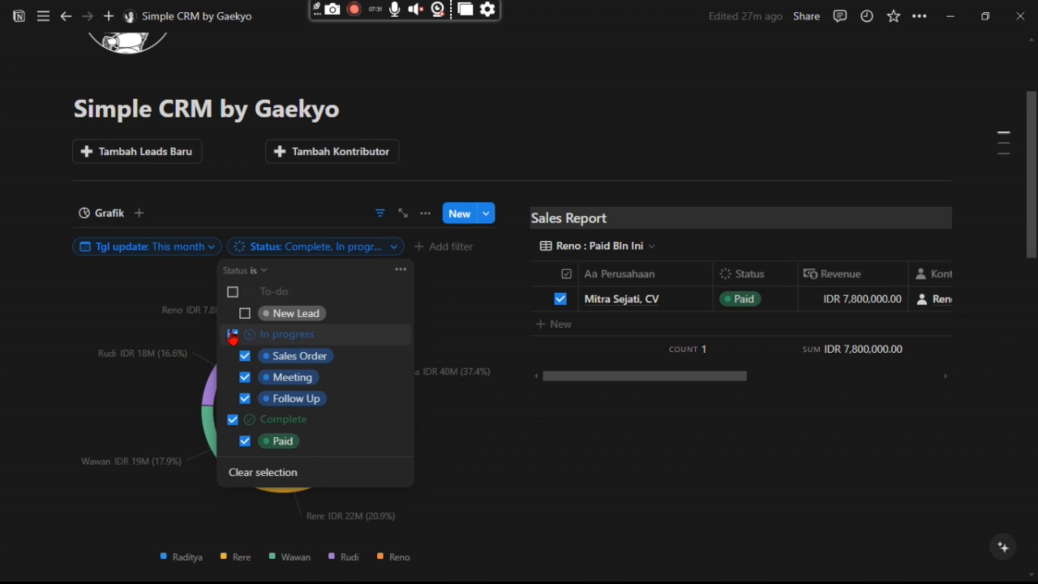
left_click(232, 334)
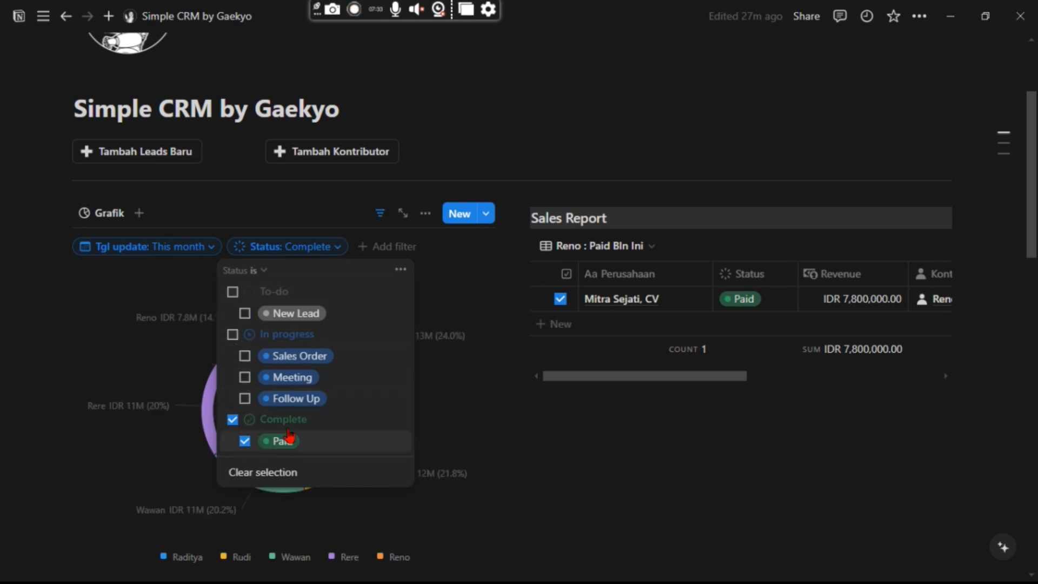
left_click(489, 147)
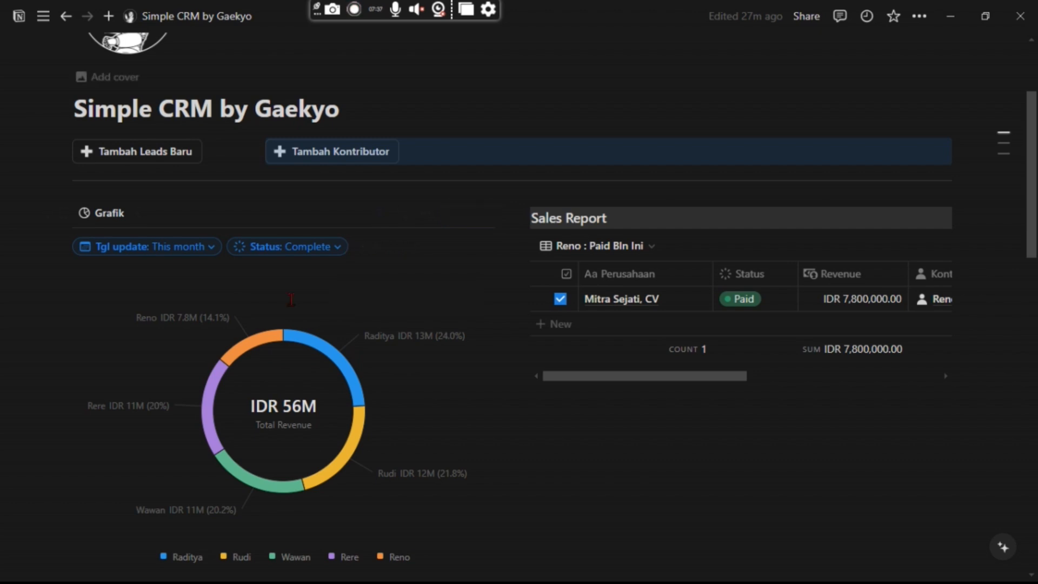
scroll(352, 249, "down", 1)
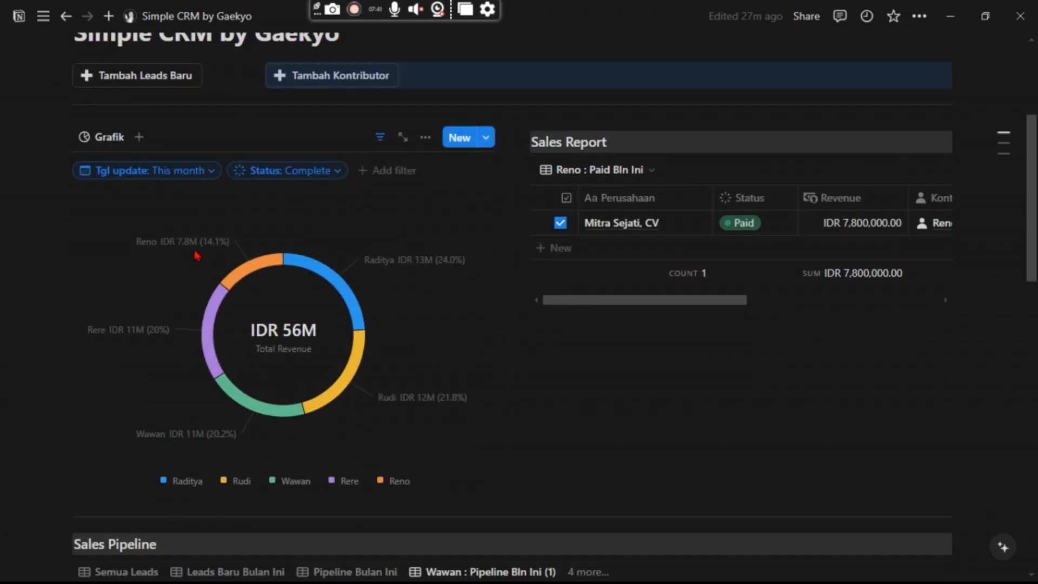
mouse_move(186, 248)
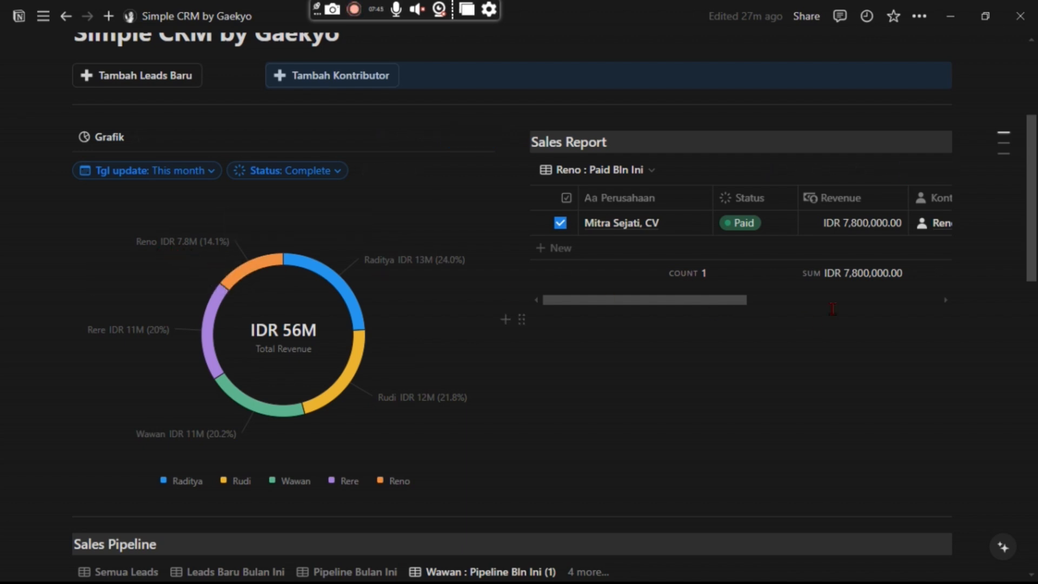
Switch the Sales Report to the Raditya : Paid Bln Ini view and look over its deals.
scroll(622, 227, "up", 2)
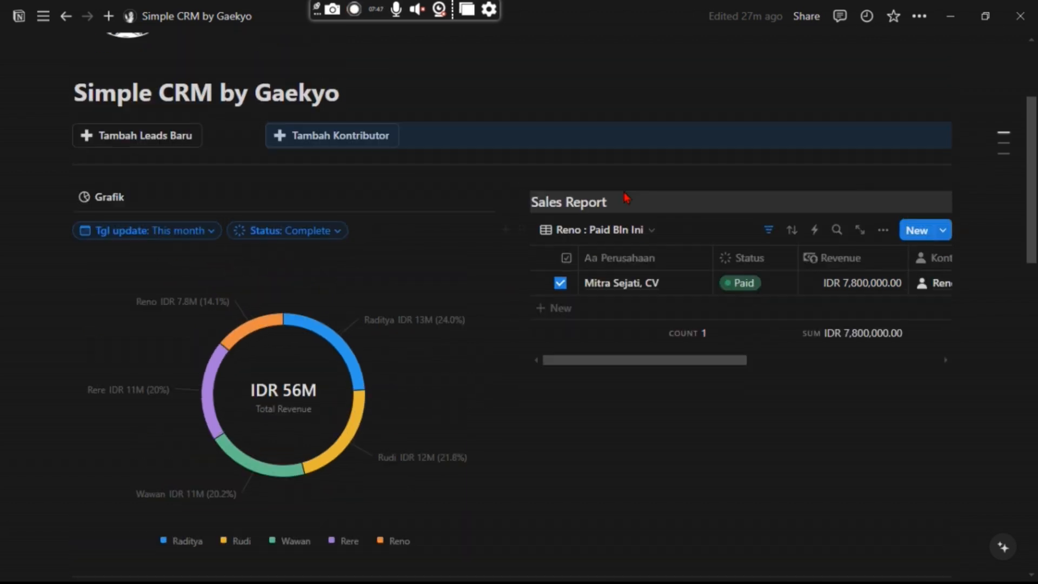
left_click(632, 254)
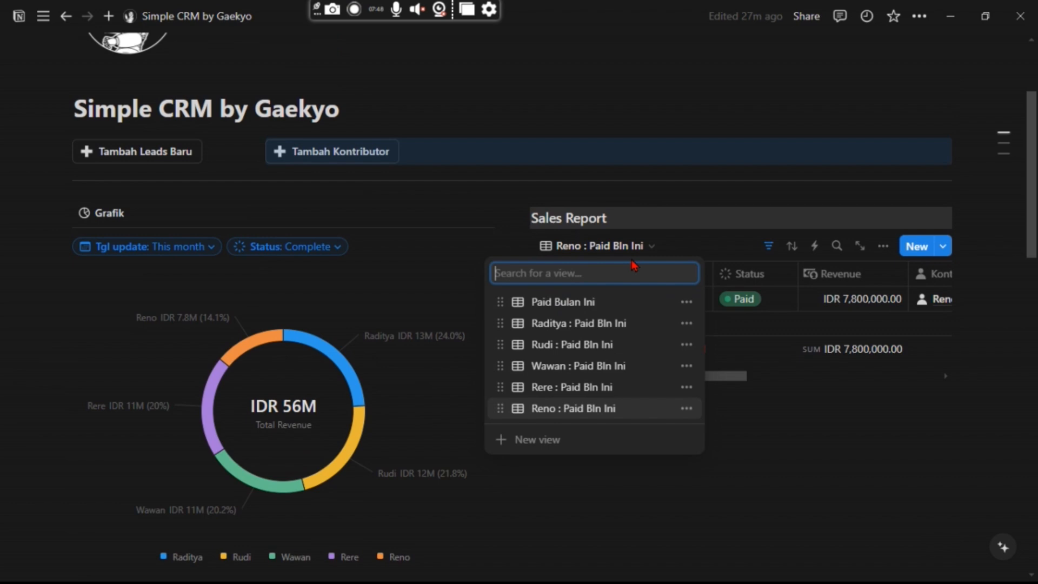
left_click(578, 323)
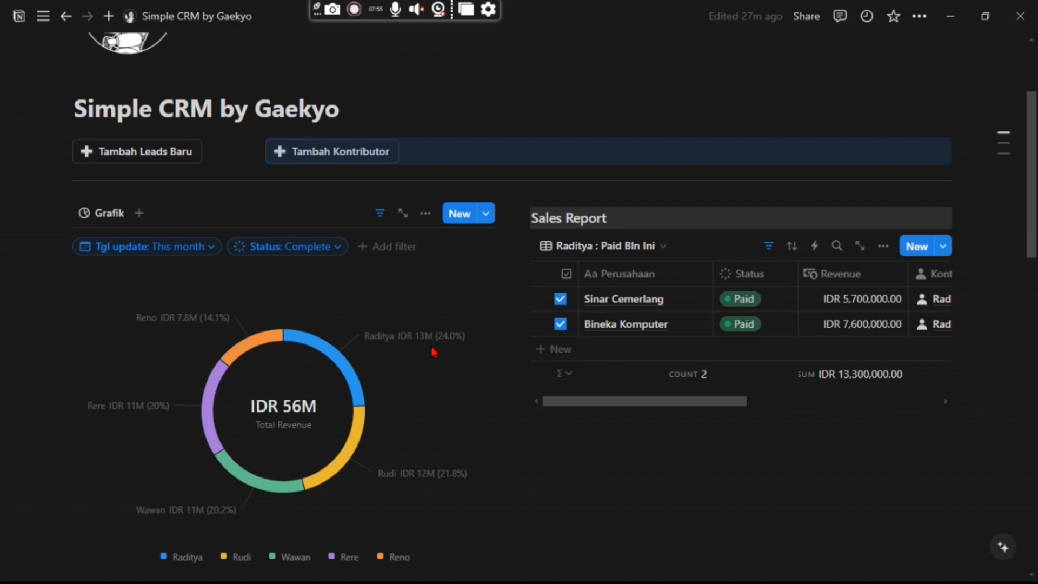
mouse_move(427, 348)
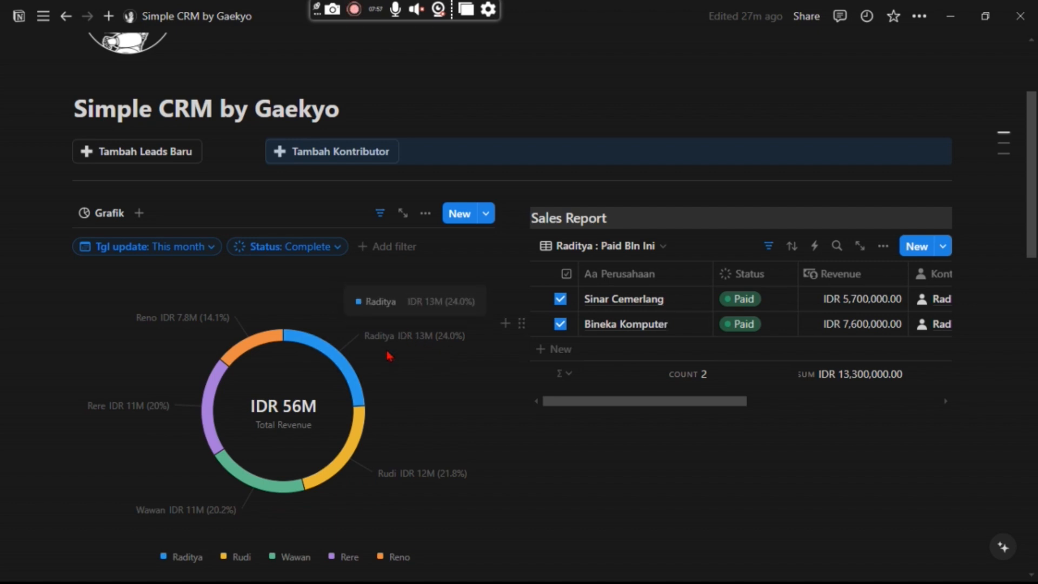
scroll(409, 360, "down", 1)
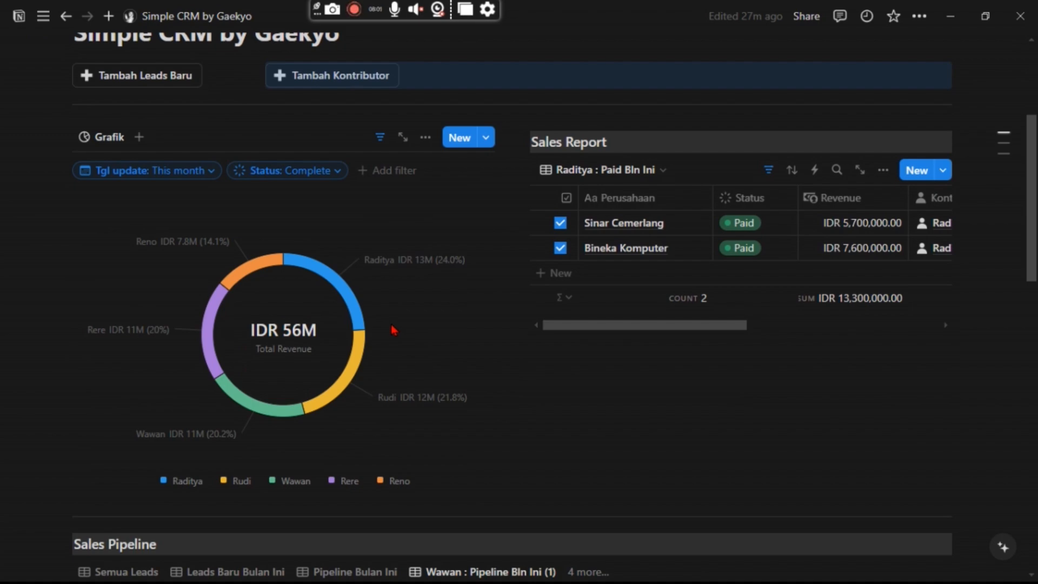
scroll(297, 339, "down", 1)
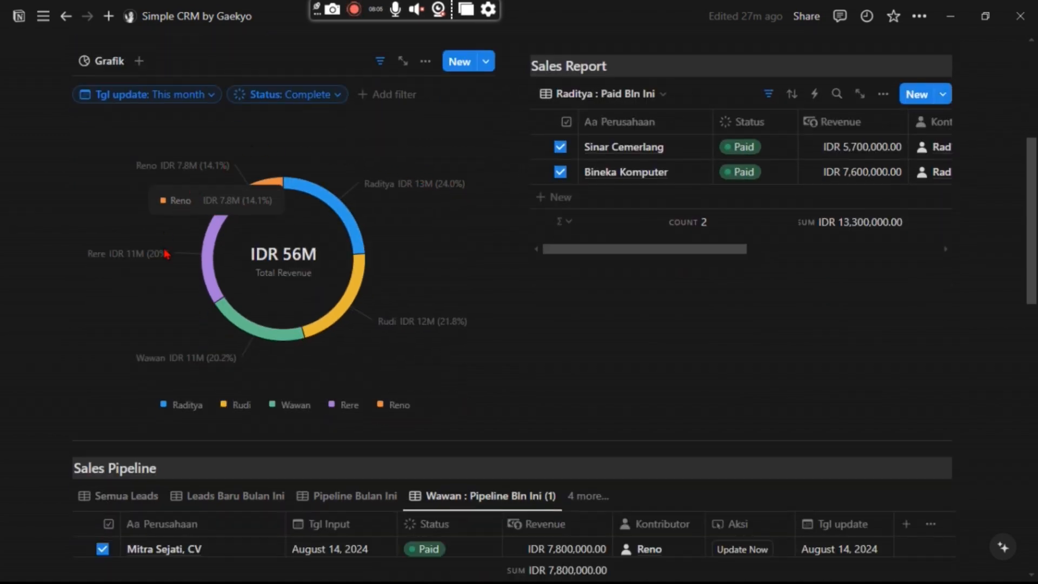
scroll(324, 281, "down", 15)
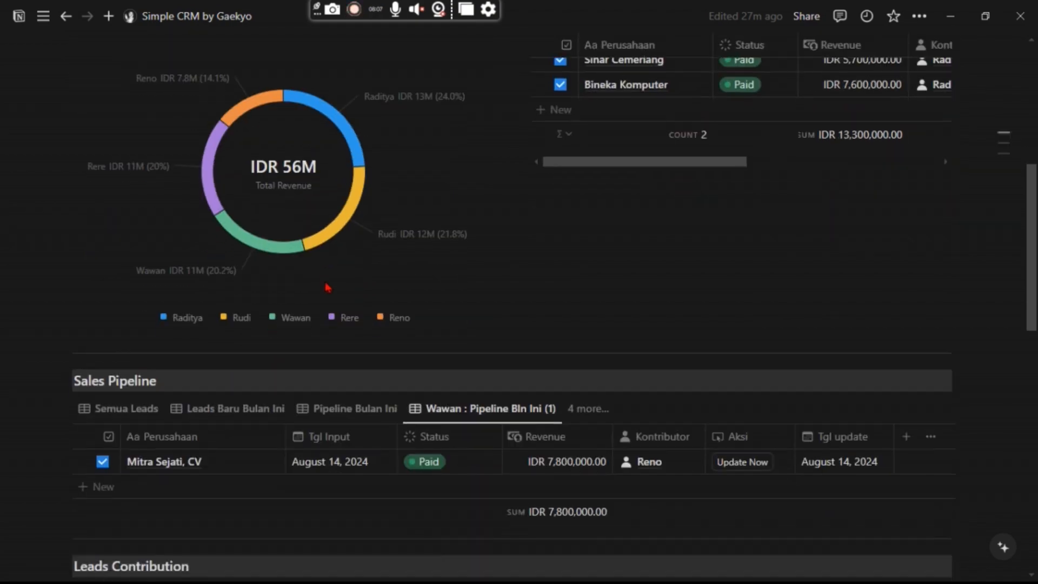
scroll(328, 293, "up", 20)
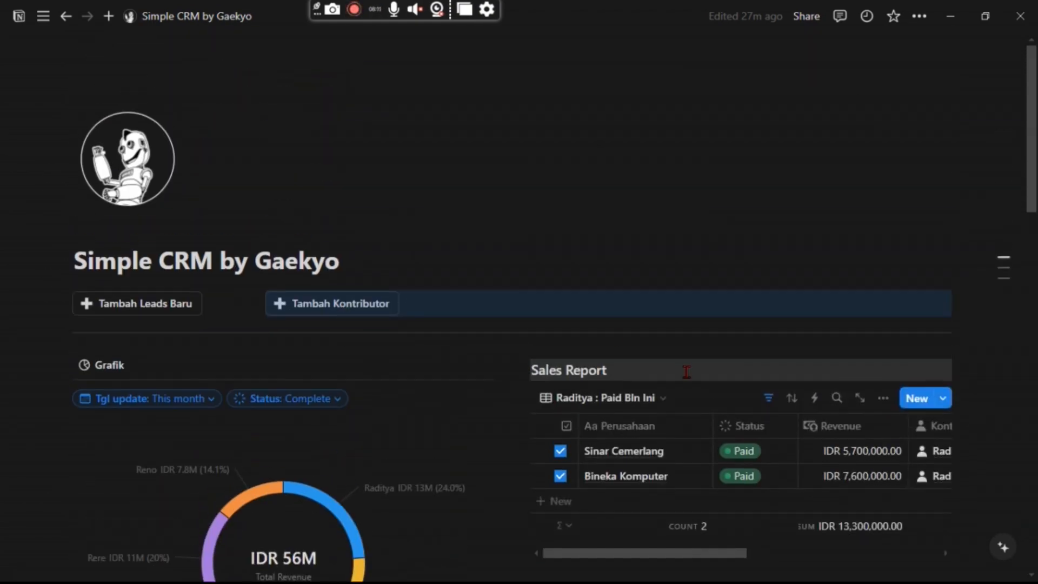
Narrow the Perusahaan column so the Kontributor column showing Raditya fits in view.
scroll(687, 373, "down", 2)
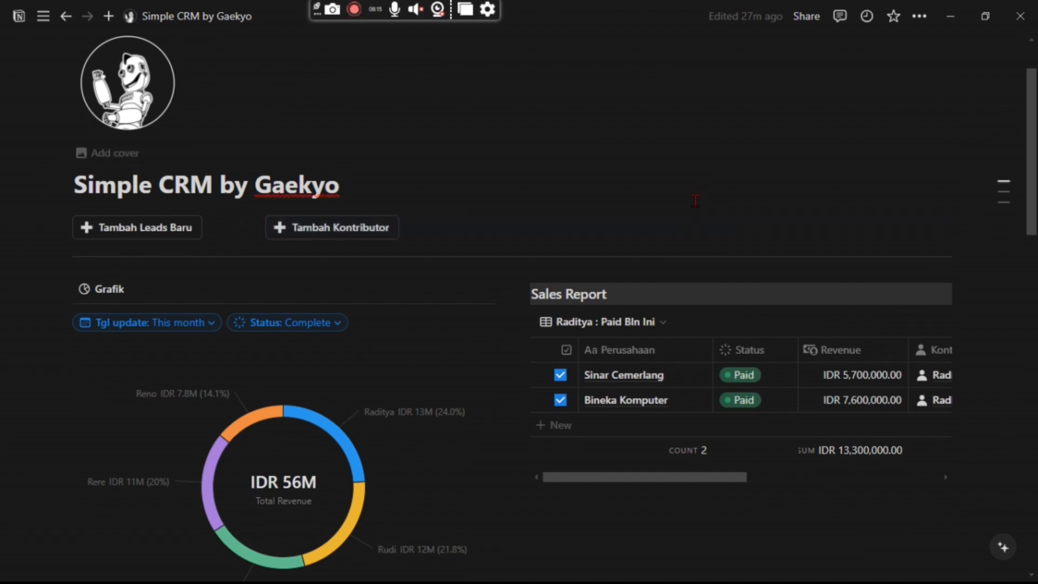
left_click(671, 222)
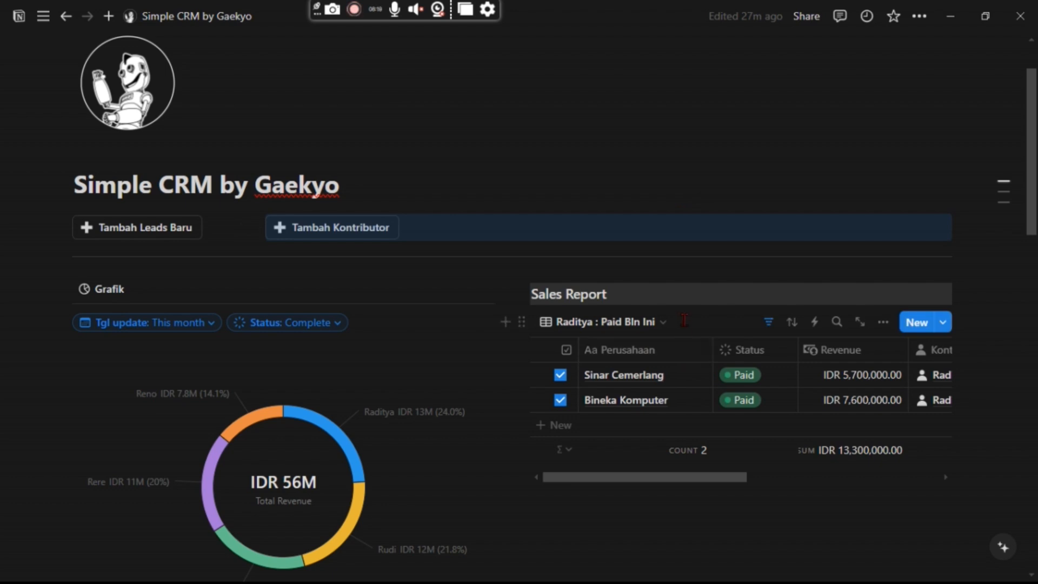
left_click(664, 323)
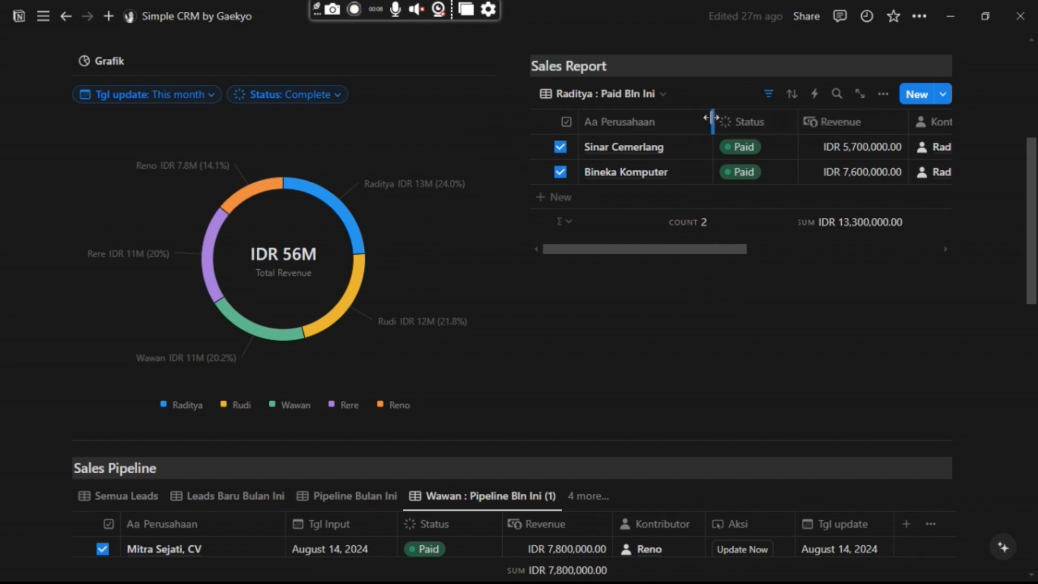
left_click_drag(711, 118, 686, 120)
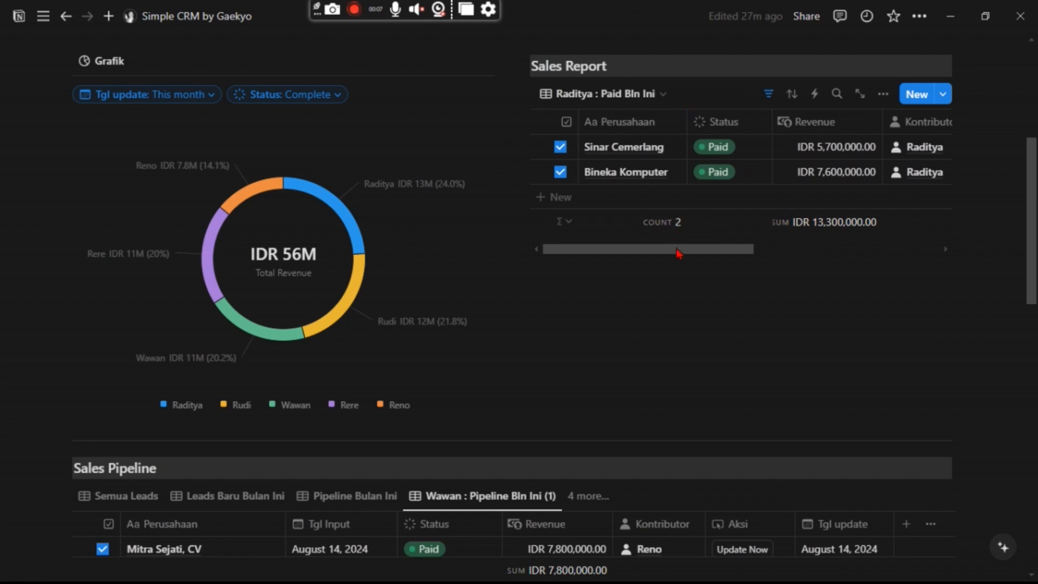